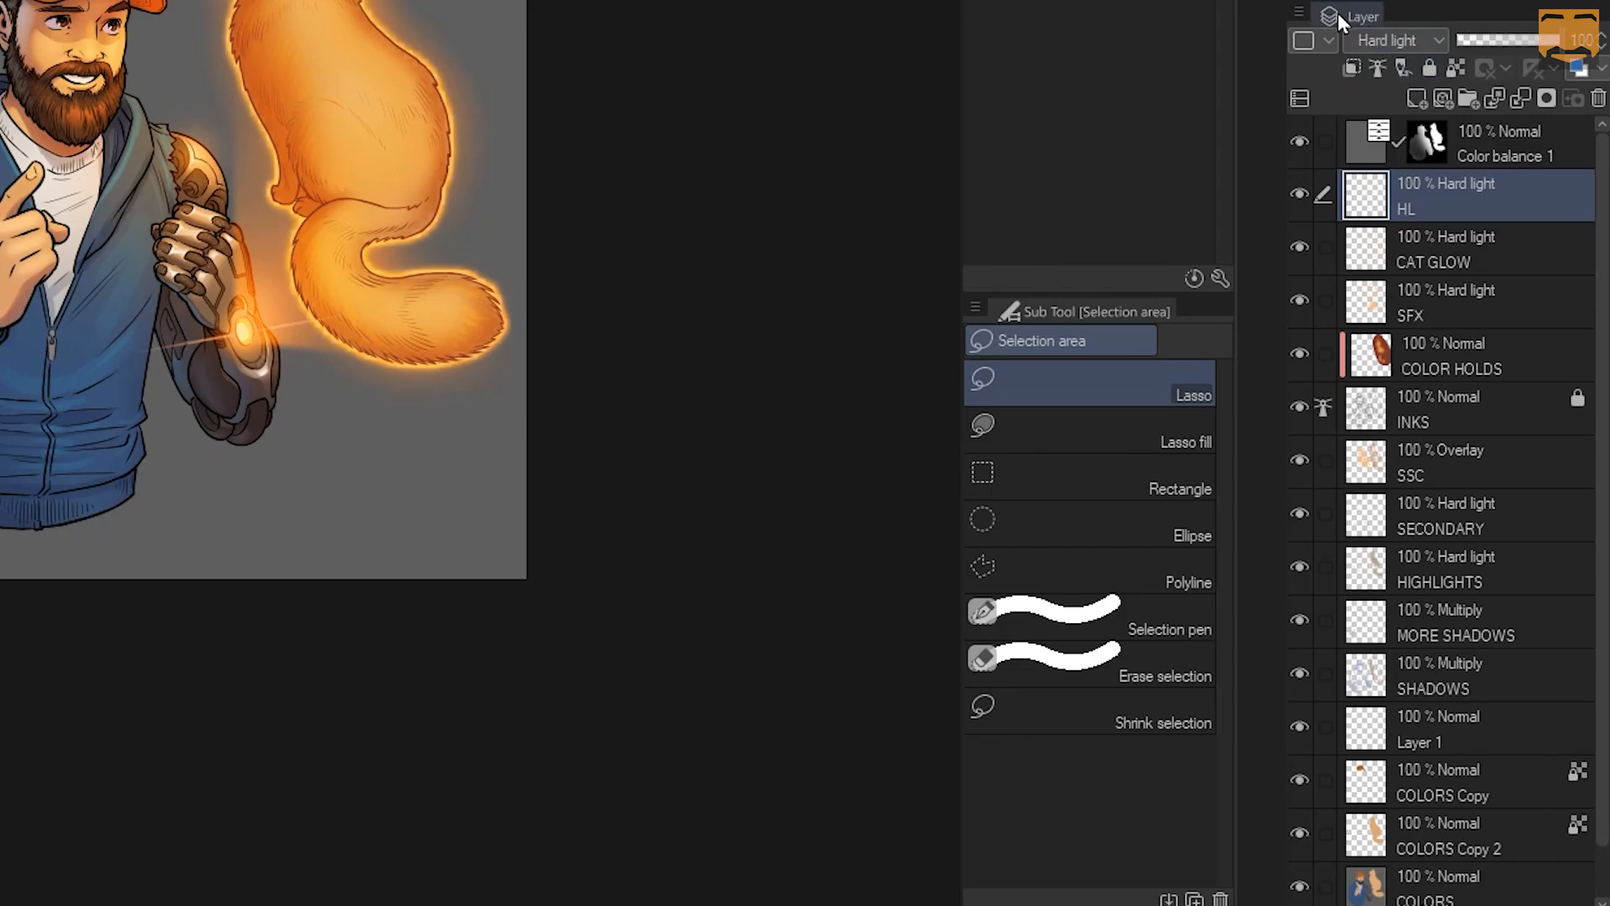
Open the Layer palette's menu to show its full list of layer commands
{"action": "left_click", "coordinate": [1300, 13]}
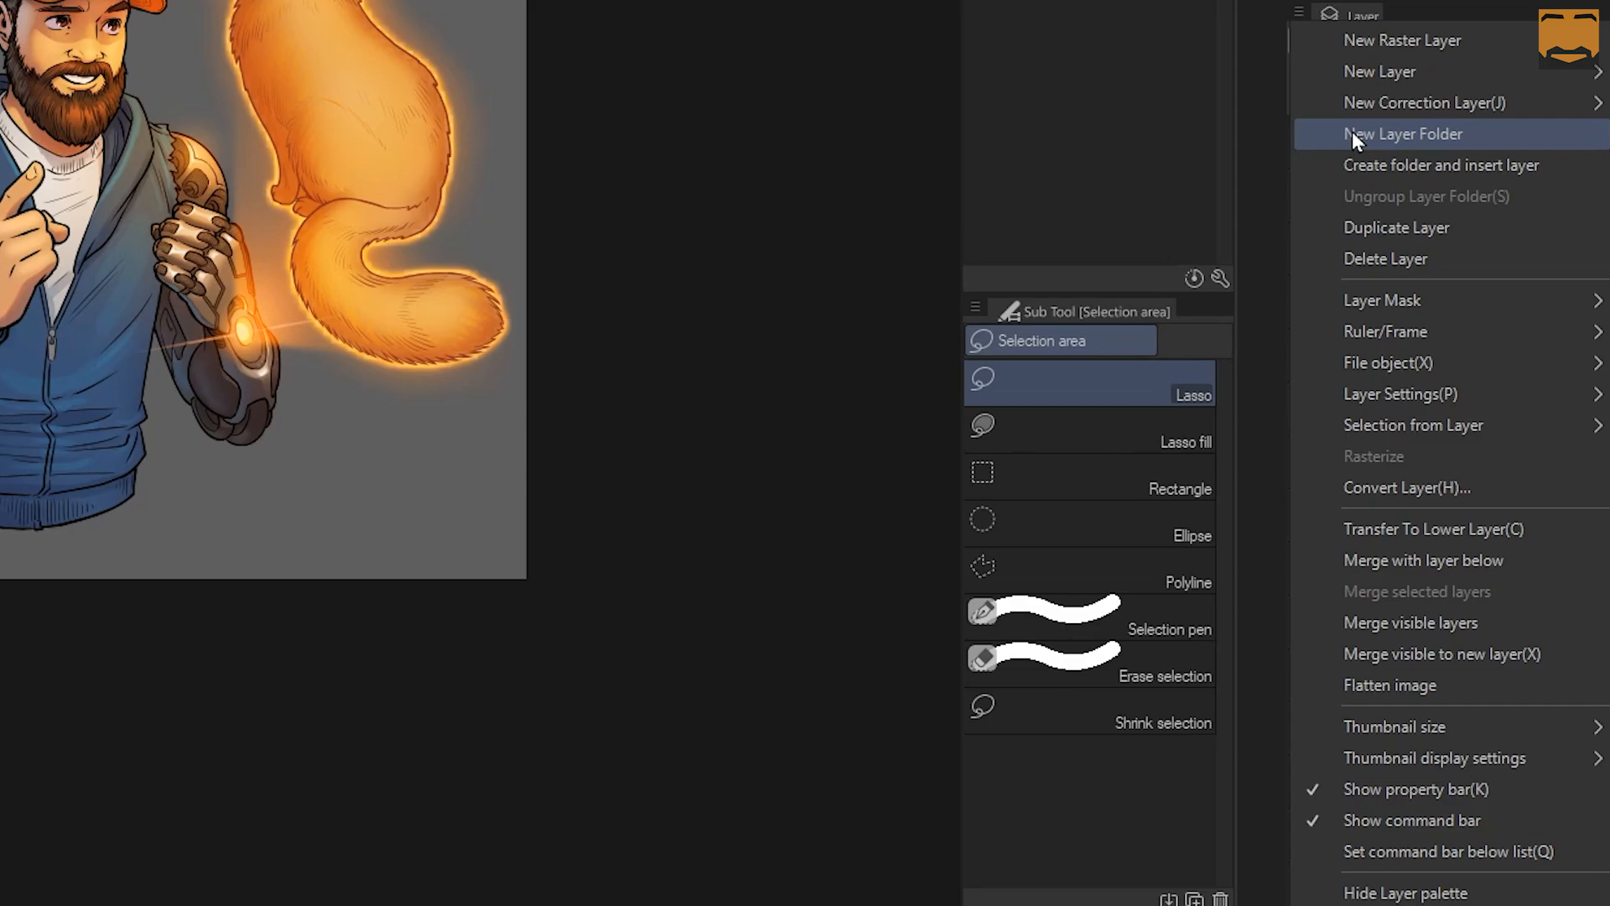
Select the layers from SSC down to COLORS Copy 2
{"action": "left_click", "coordinate": [1259, 106]}
{"action": "left_click", "coordinate": [1454, 625]}
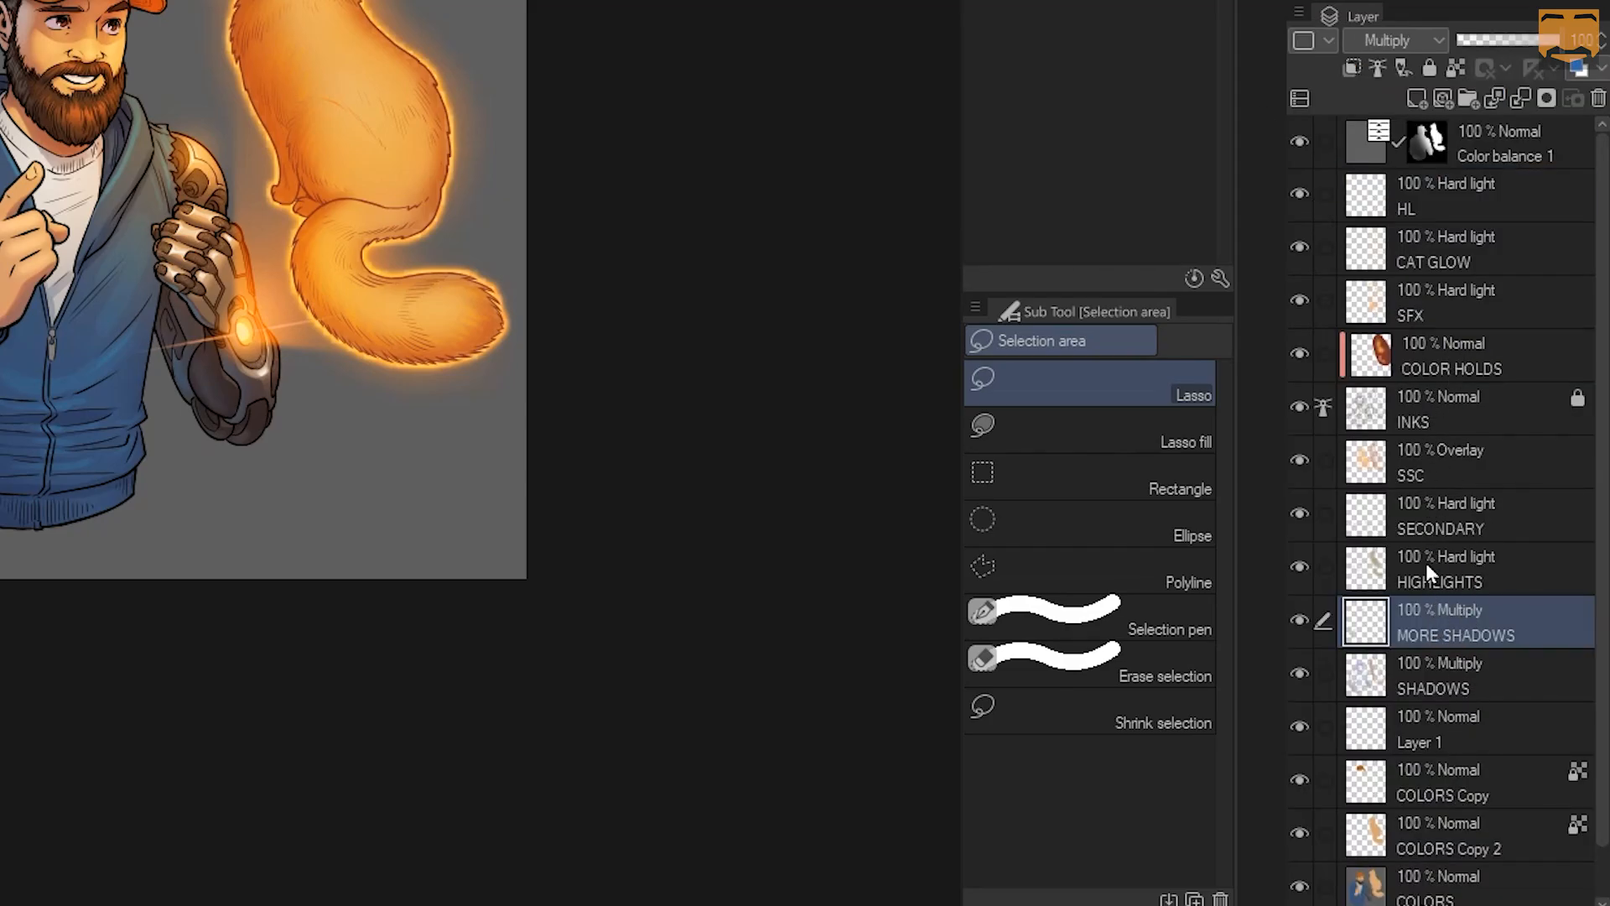
{"action": "left_click", "coordinate": [1424, 453]}
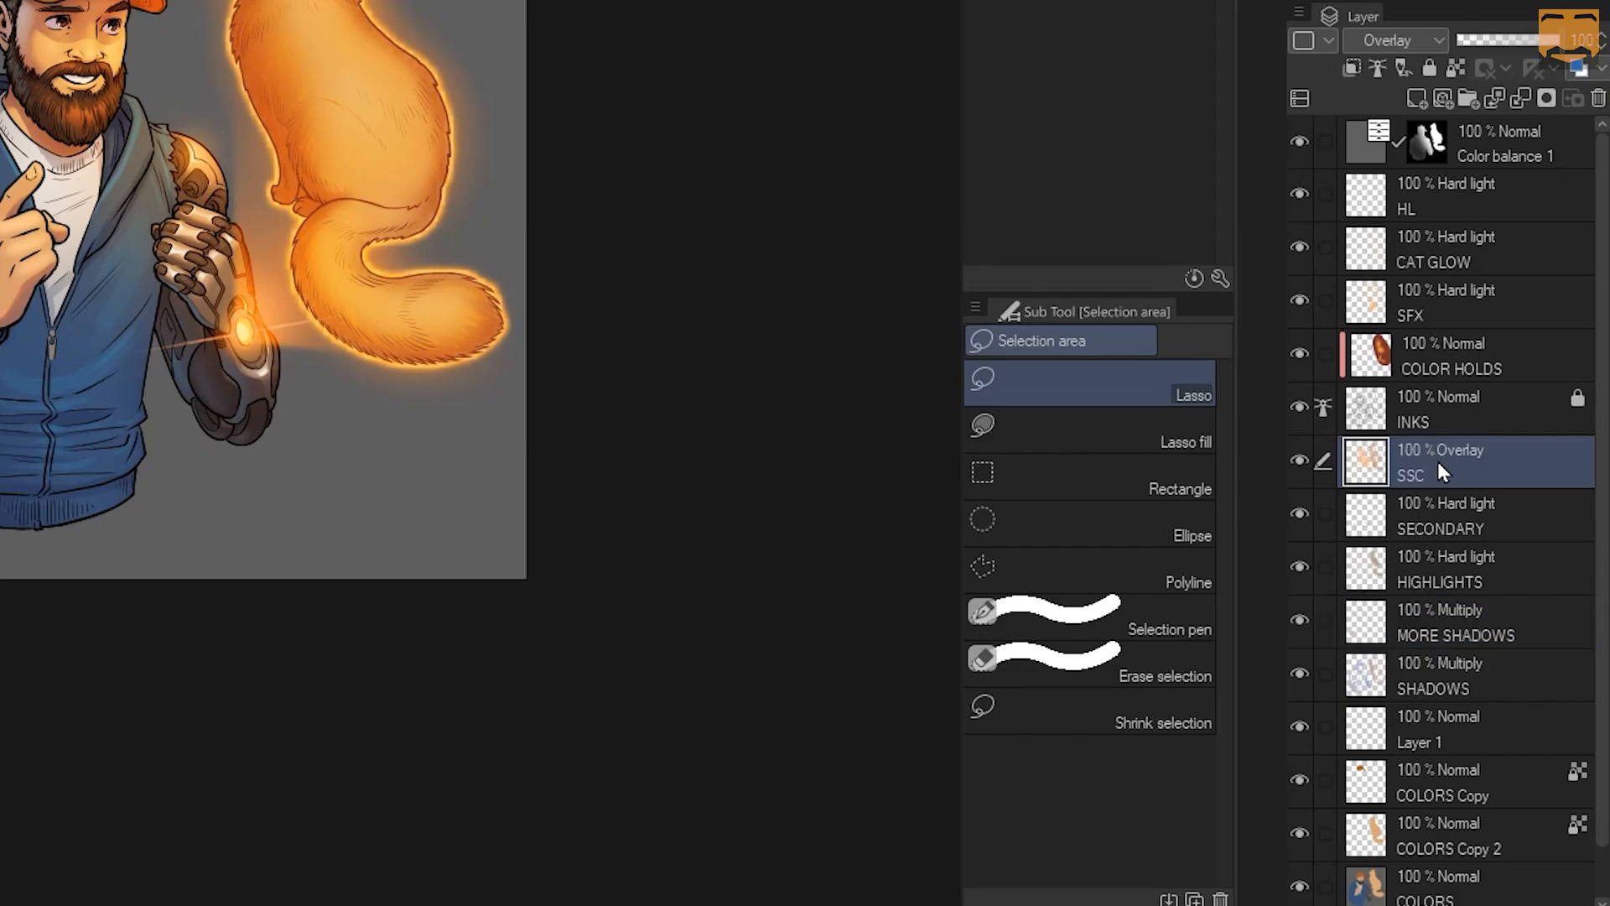
{"action": "left_click", "coordinate": [1489, 505], "text": "ctrl"}
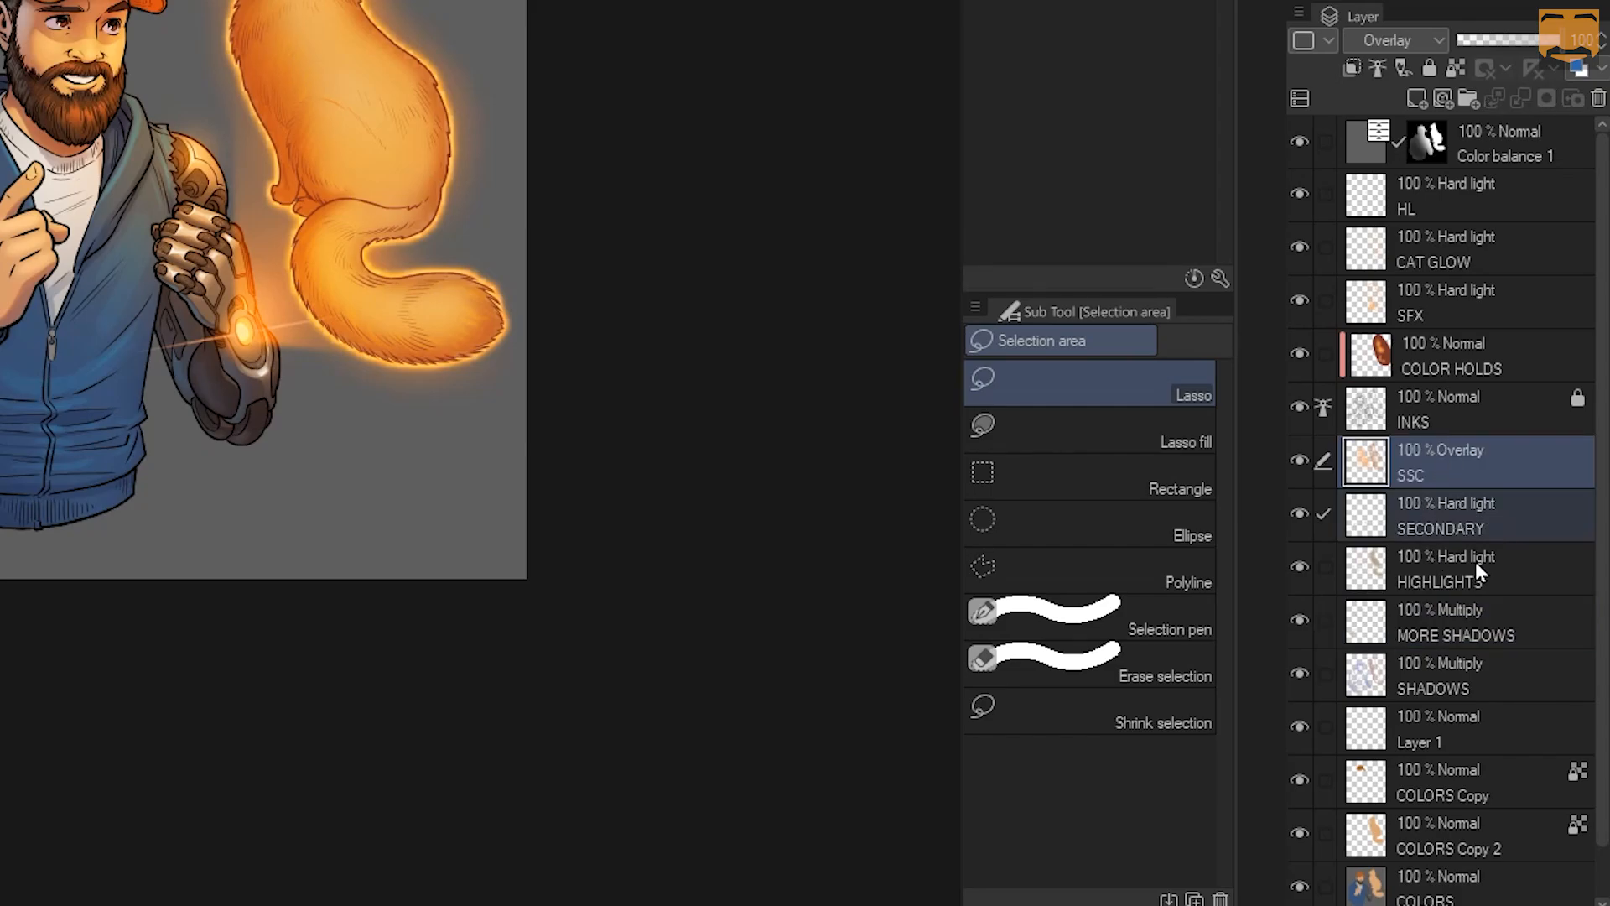
{"action": "left_click", "coordinate": [1480, 562], "text": "ctrl"}
{"action": "left_click", "coordinate": [1478, 615], "text": "ctrl"}
{"action": "left_click", "coordinate": [1468, 475]}
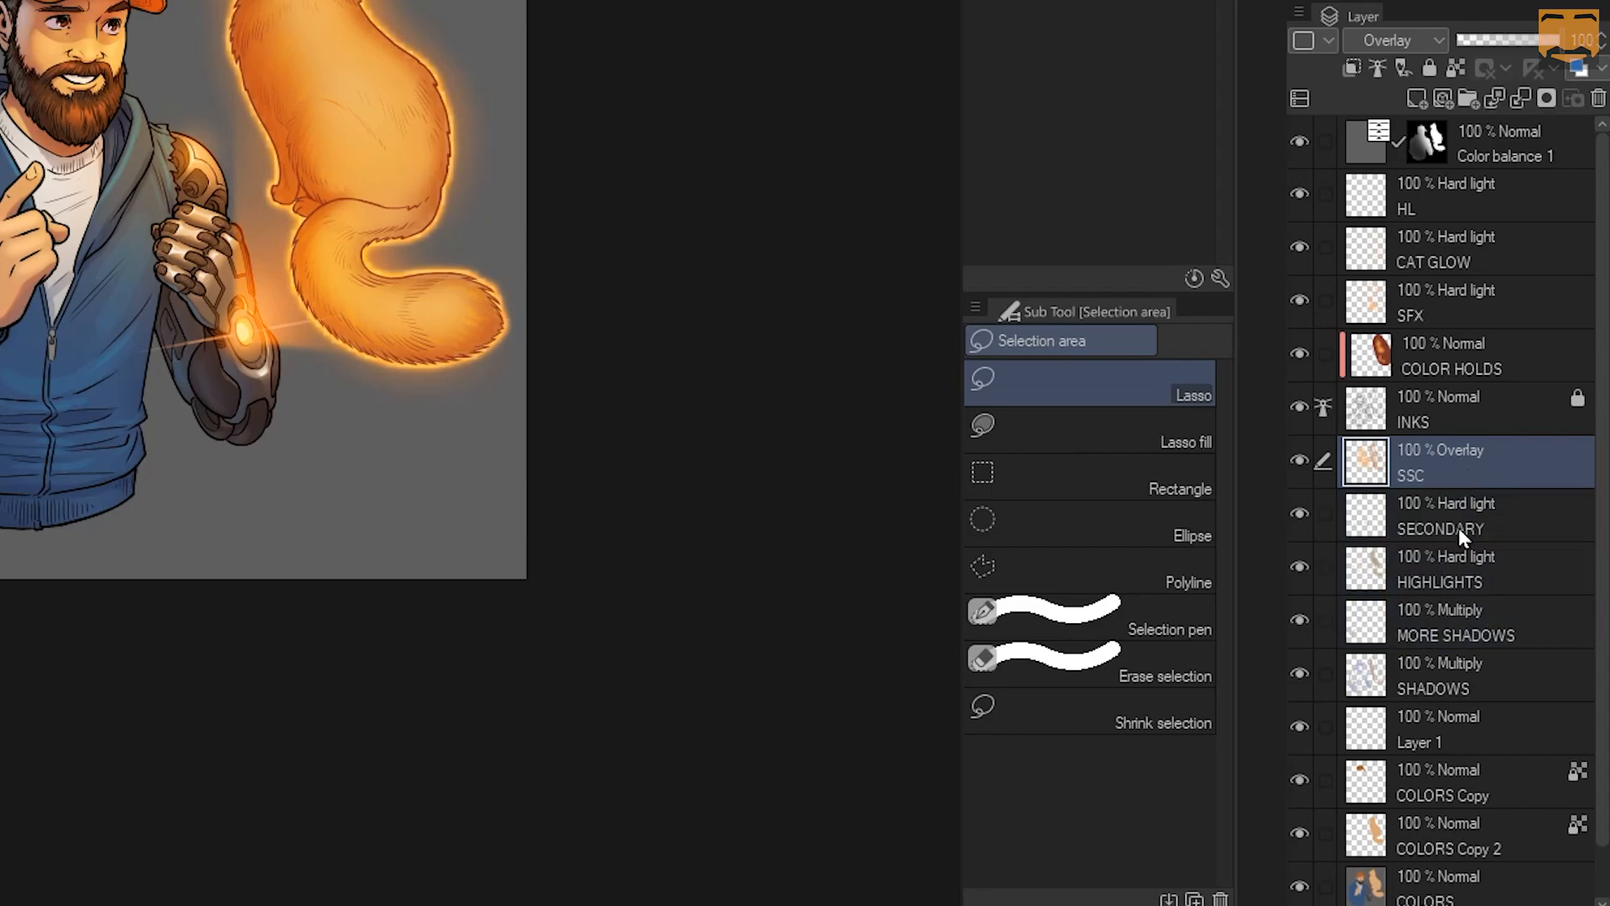
{"action": "left_click", "coordinate": [1441, 832], "text": "shift"}
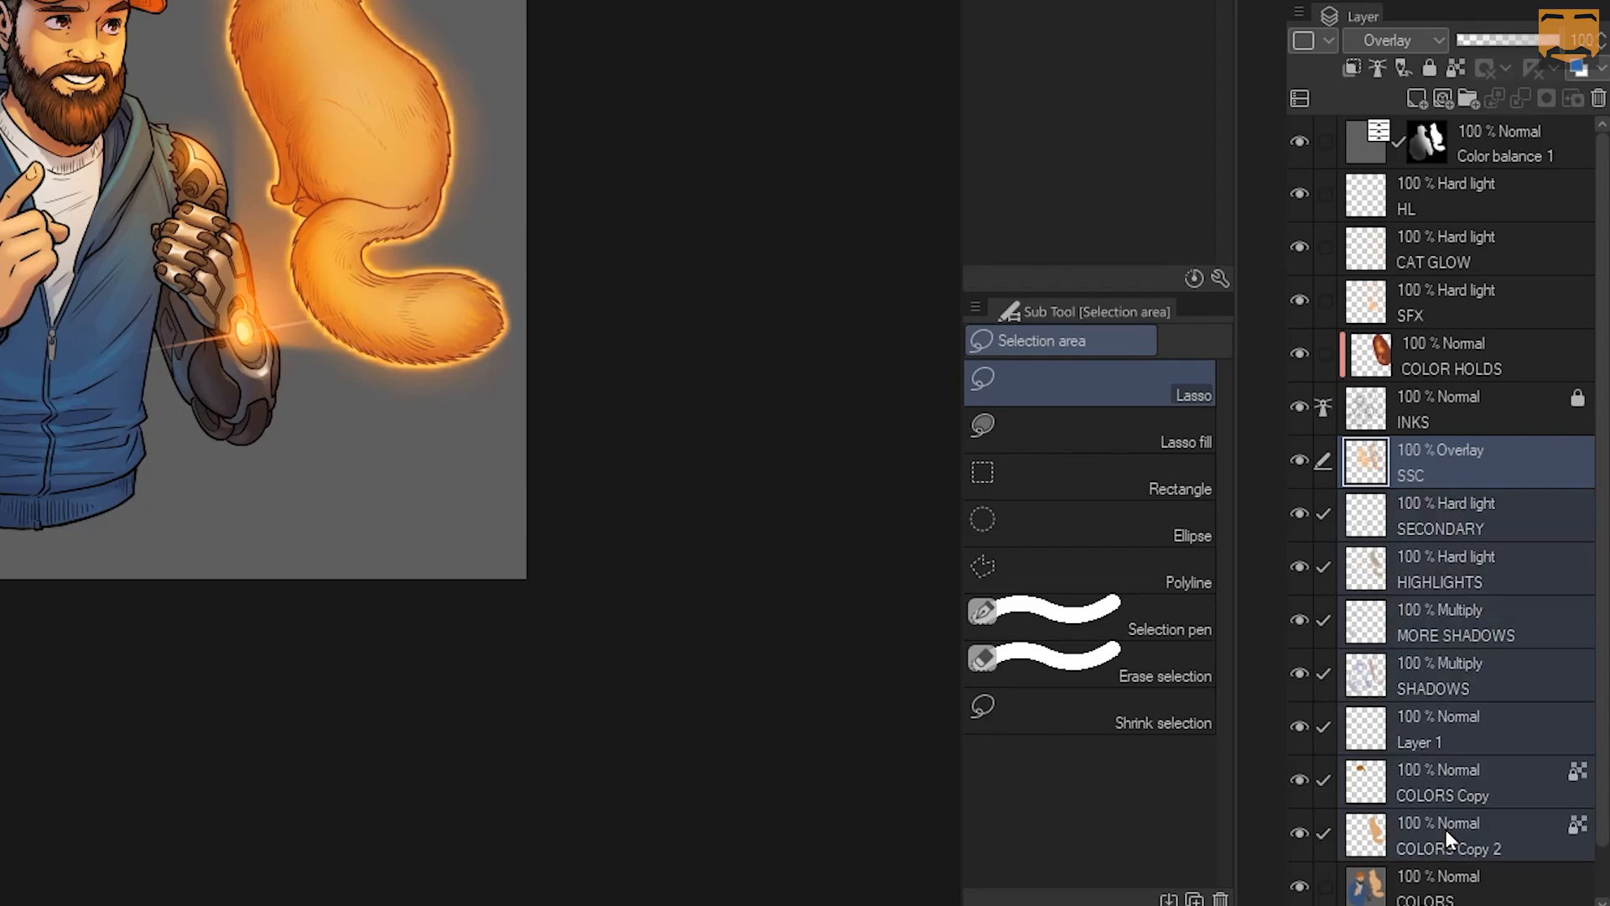
Group them into Folder 1, set it to Through blending, and collapse it
{"action": "right_click", "coordinate": [1431, 471]}
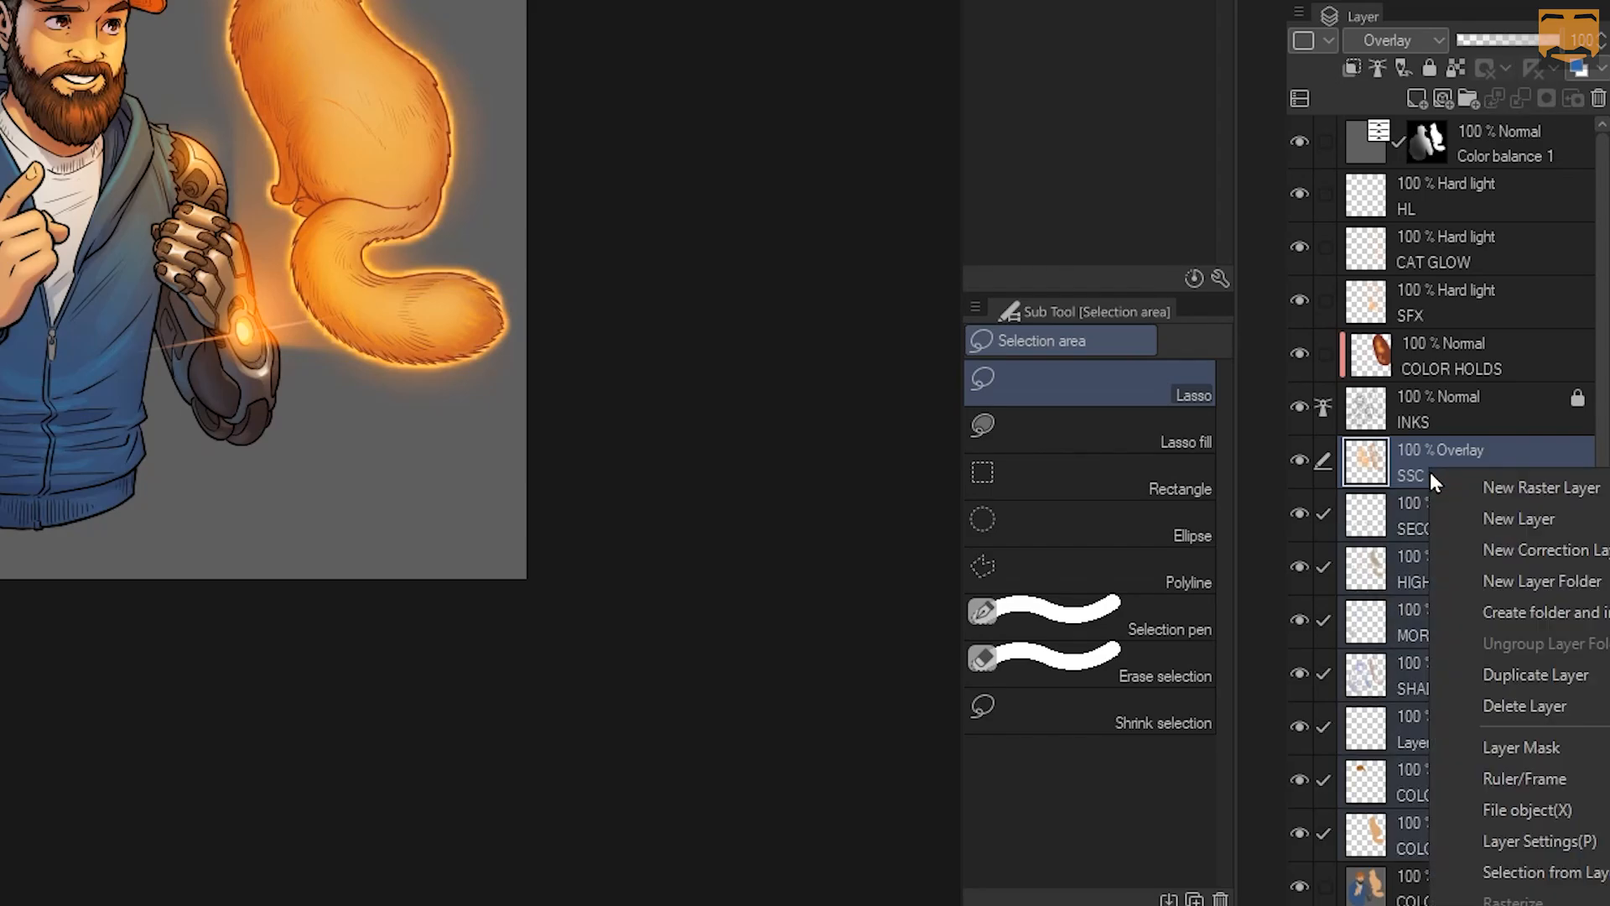
{"action": "left_click", "coordinate": [1507, 610]}
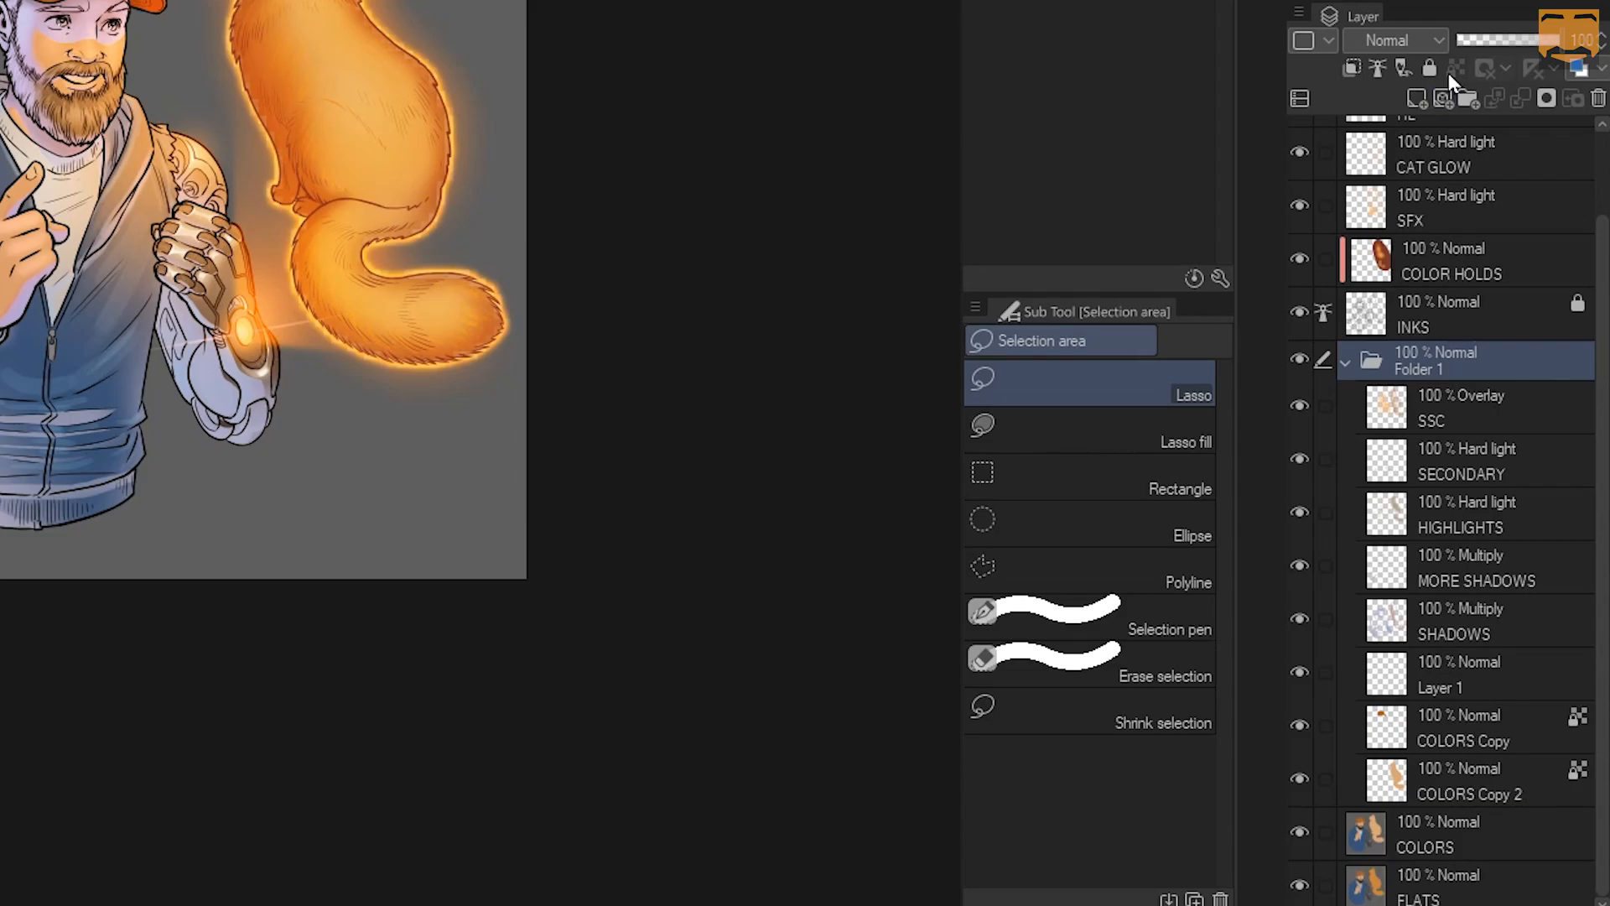
{"action": "left_click", "coordinate": [1433, 37]}
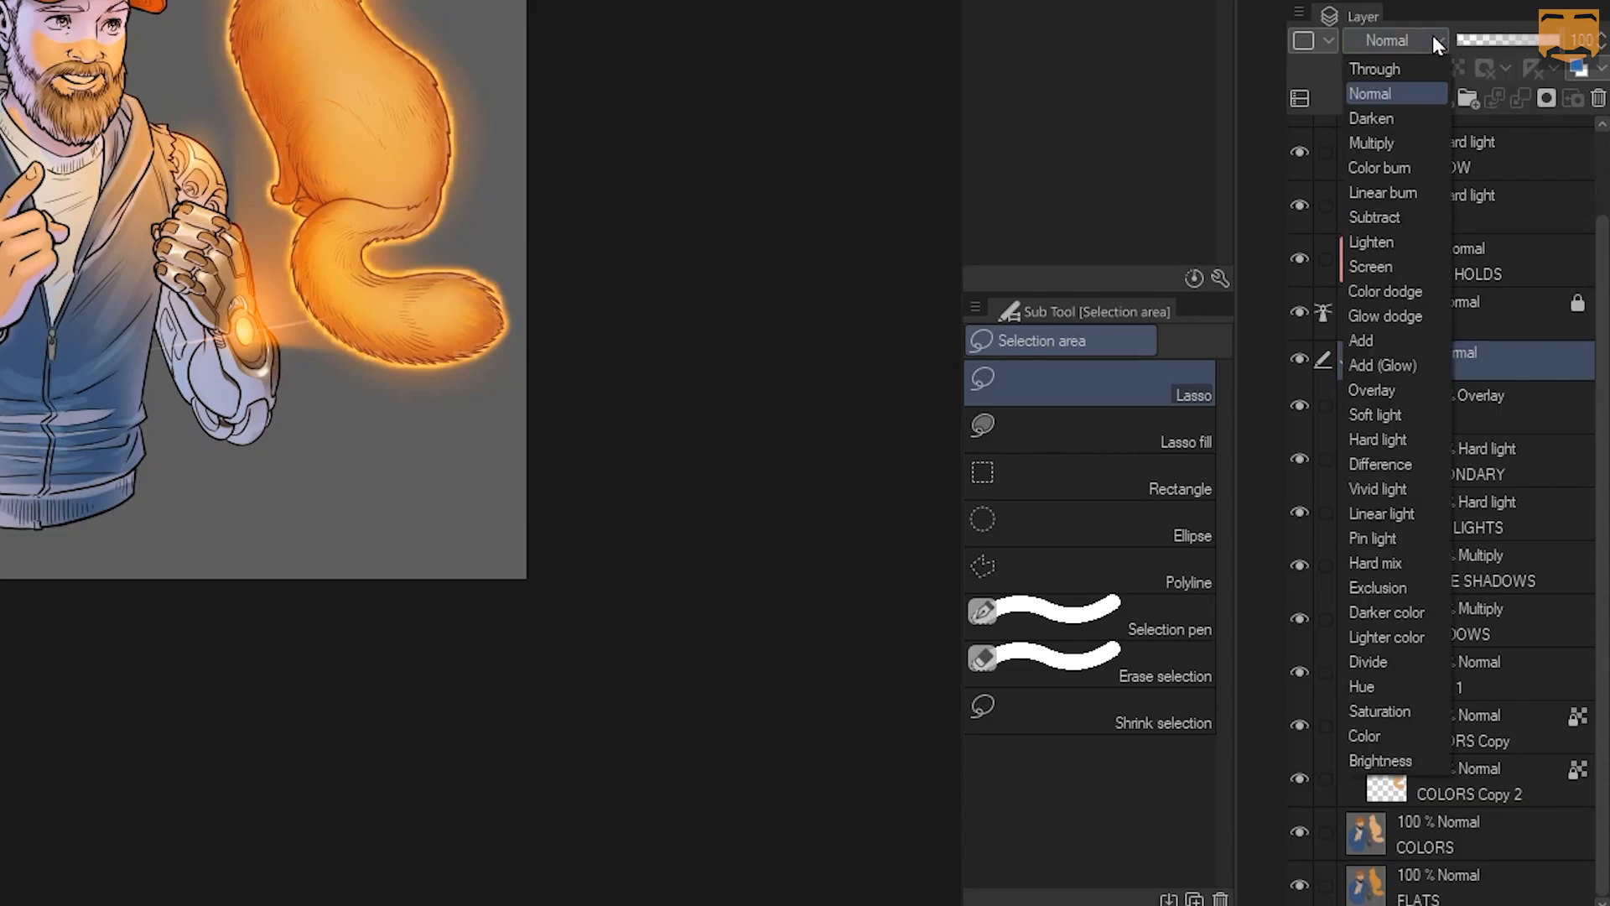
{"action": "left_click", "coordinate": [1382, 68]}
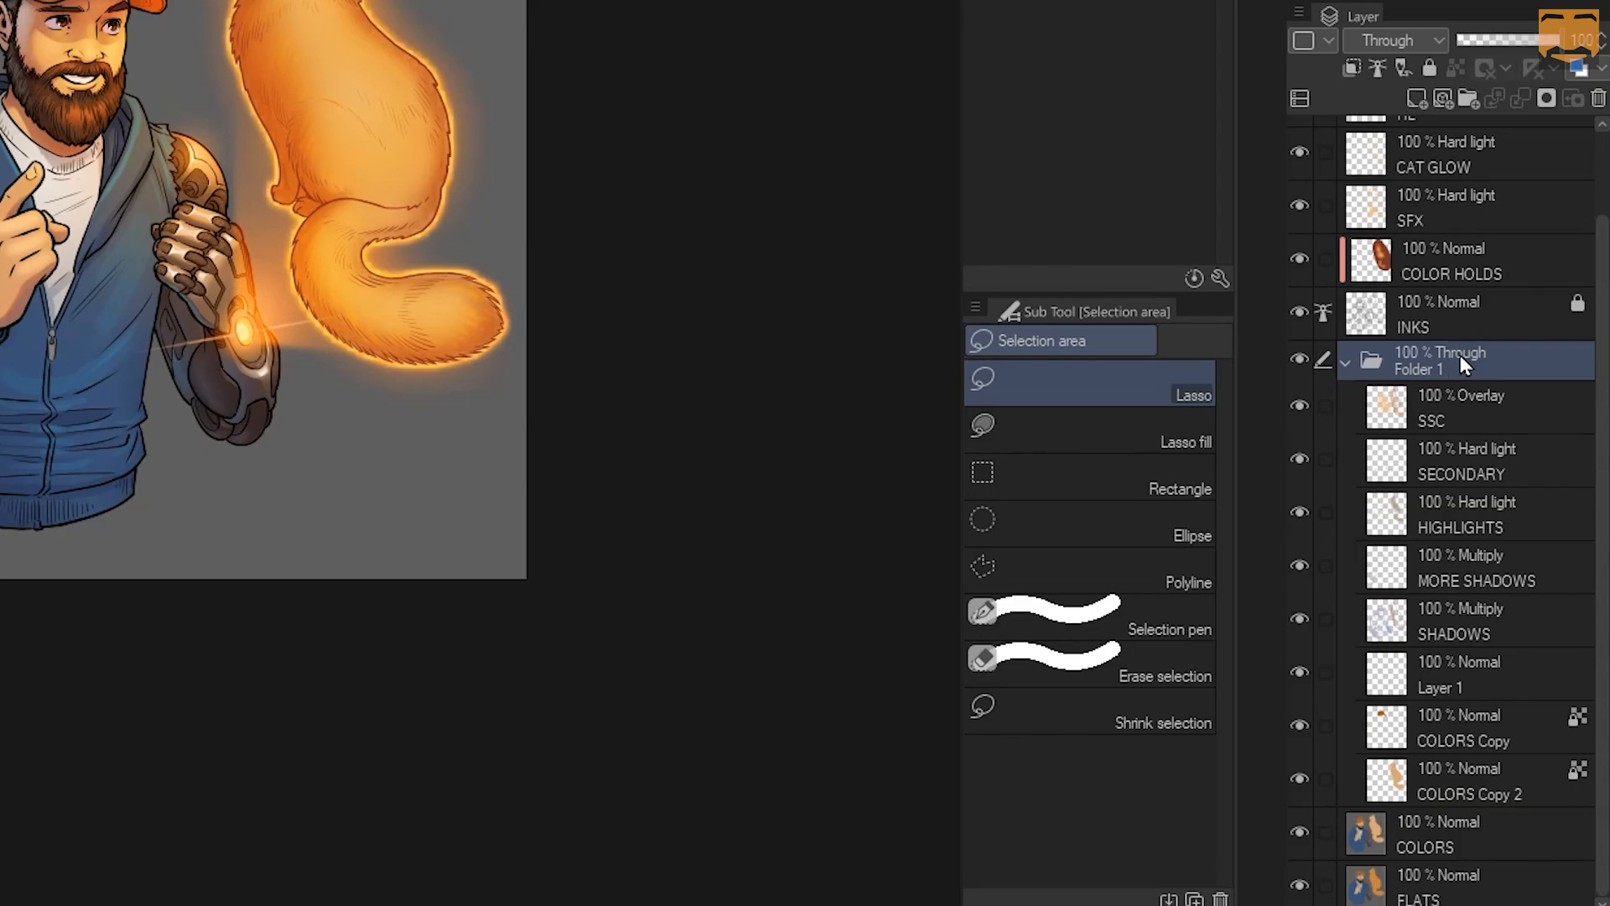
{"action": "left_click", "coordinate": [1347, 361]}
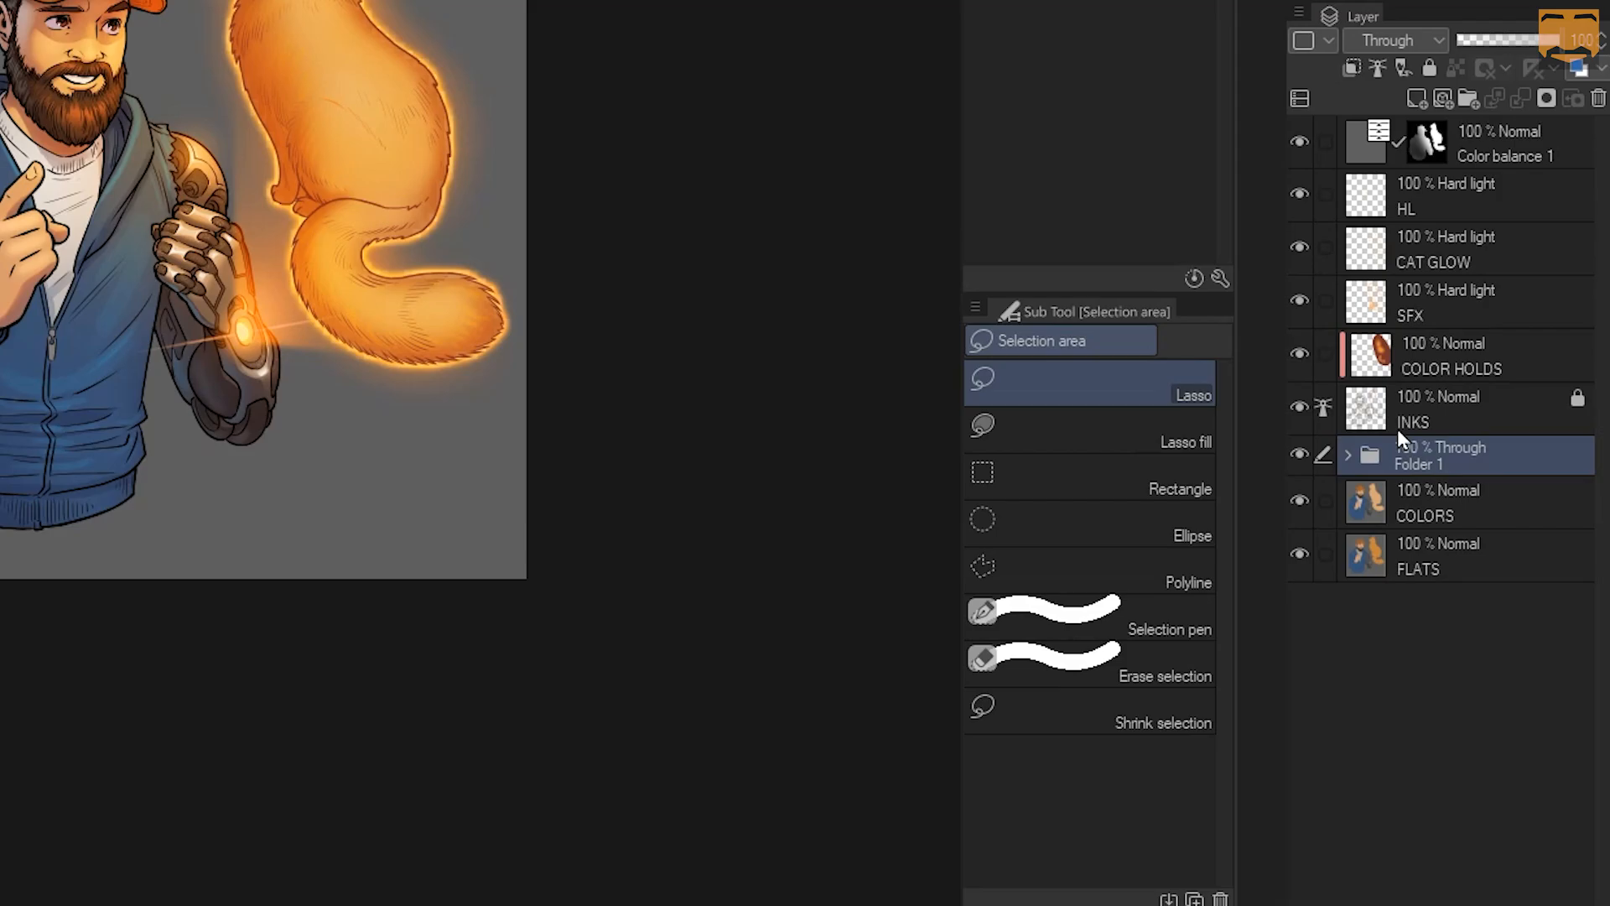
Ungroup Folder 1 back into separate layers and reselect SSC alone
{"action": "right_click", "coordinate": [1407, 205]}
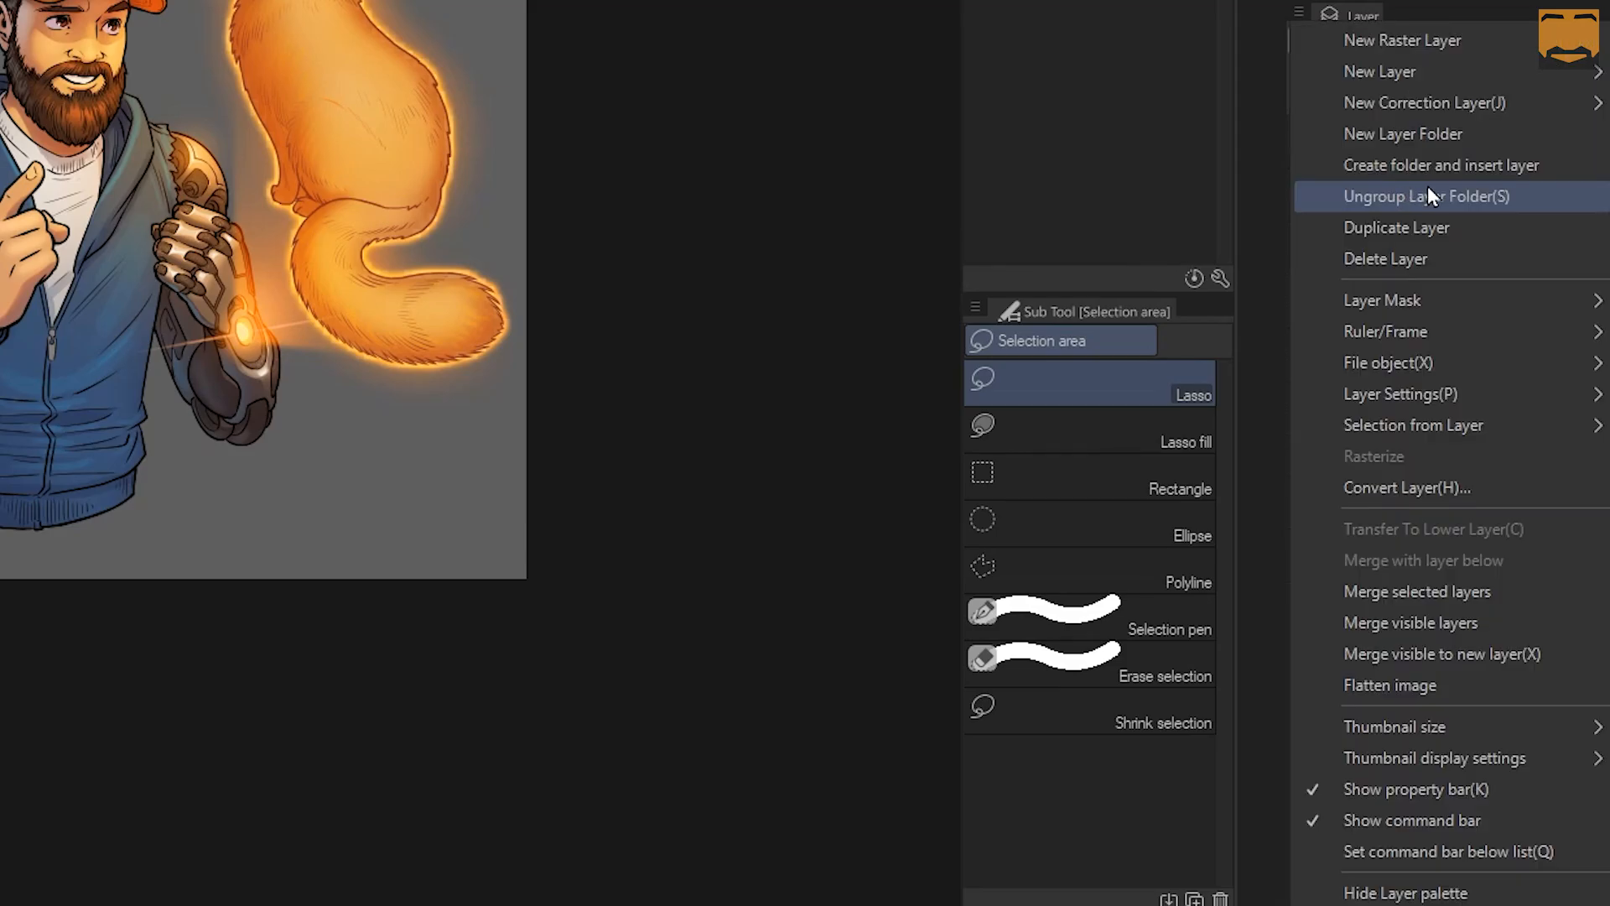
{"action": "left_click", "coordinate": [1398, 28]}
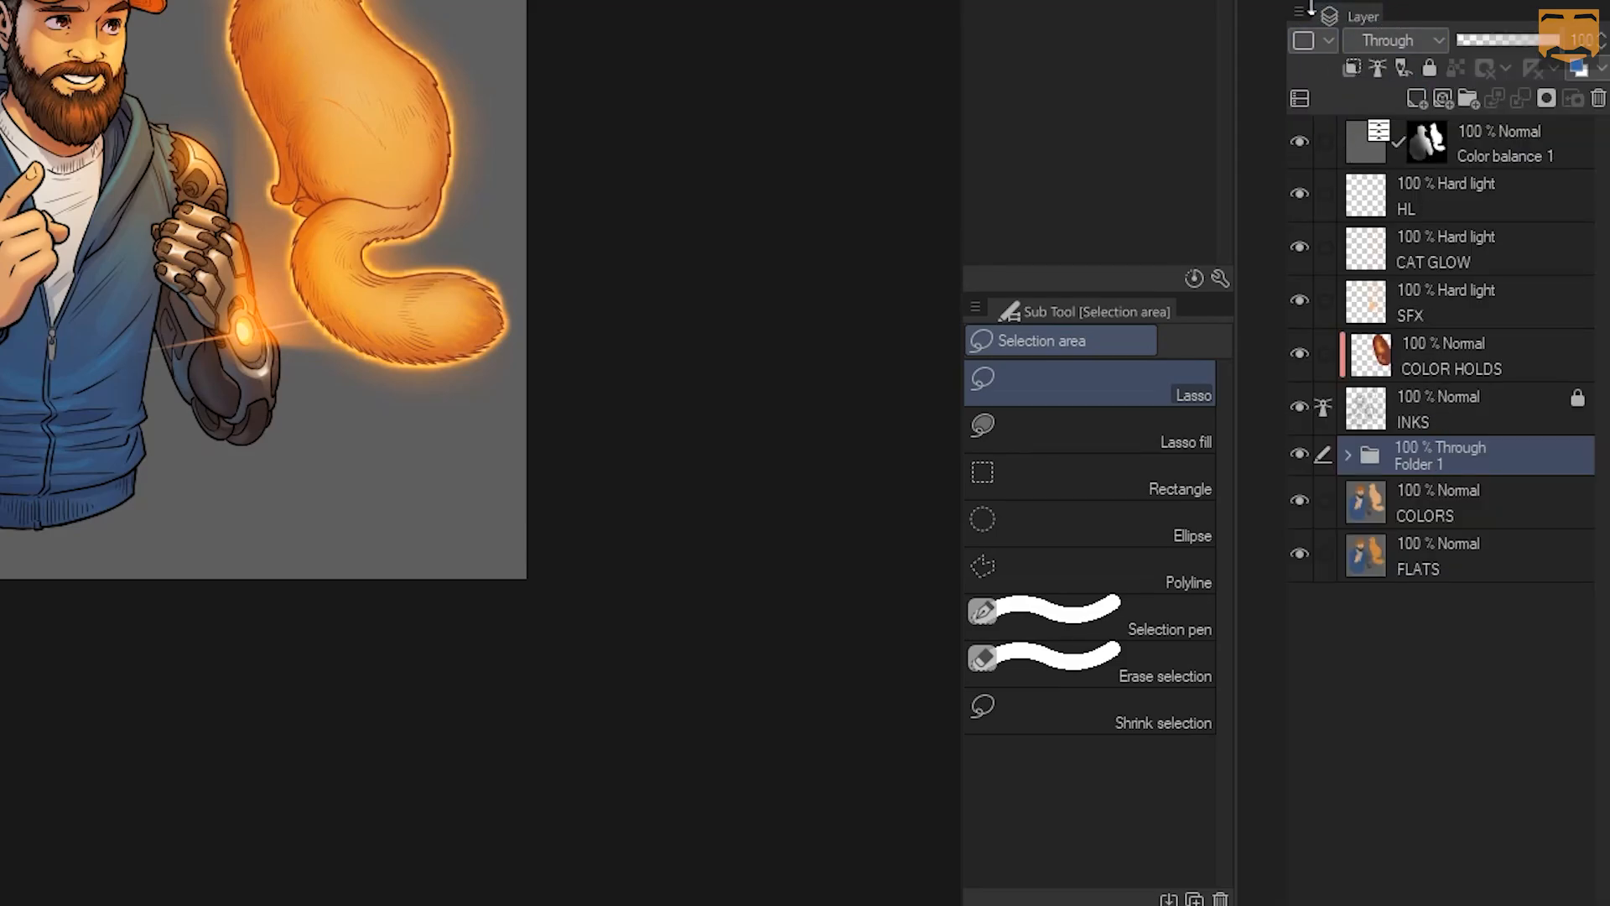
{"action": "left_click", "coordinate": [1302, 11]}
{"action": "left_click", "coordinate": [1387, 194]}
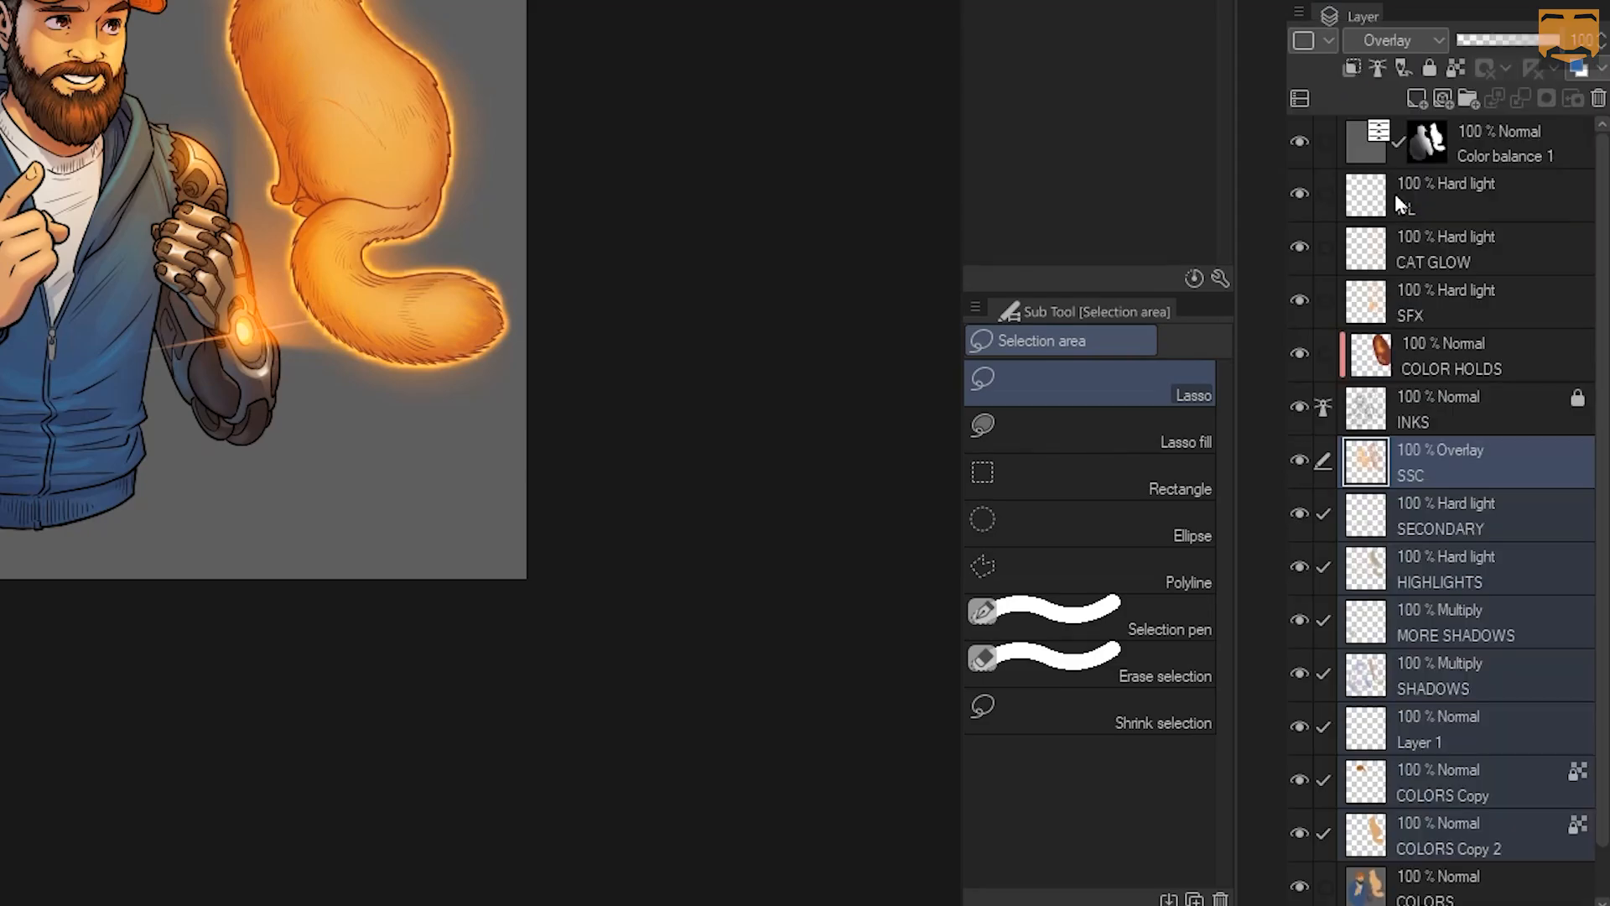
{"action": "left_click", "coordinate": [1427, 460]}
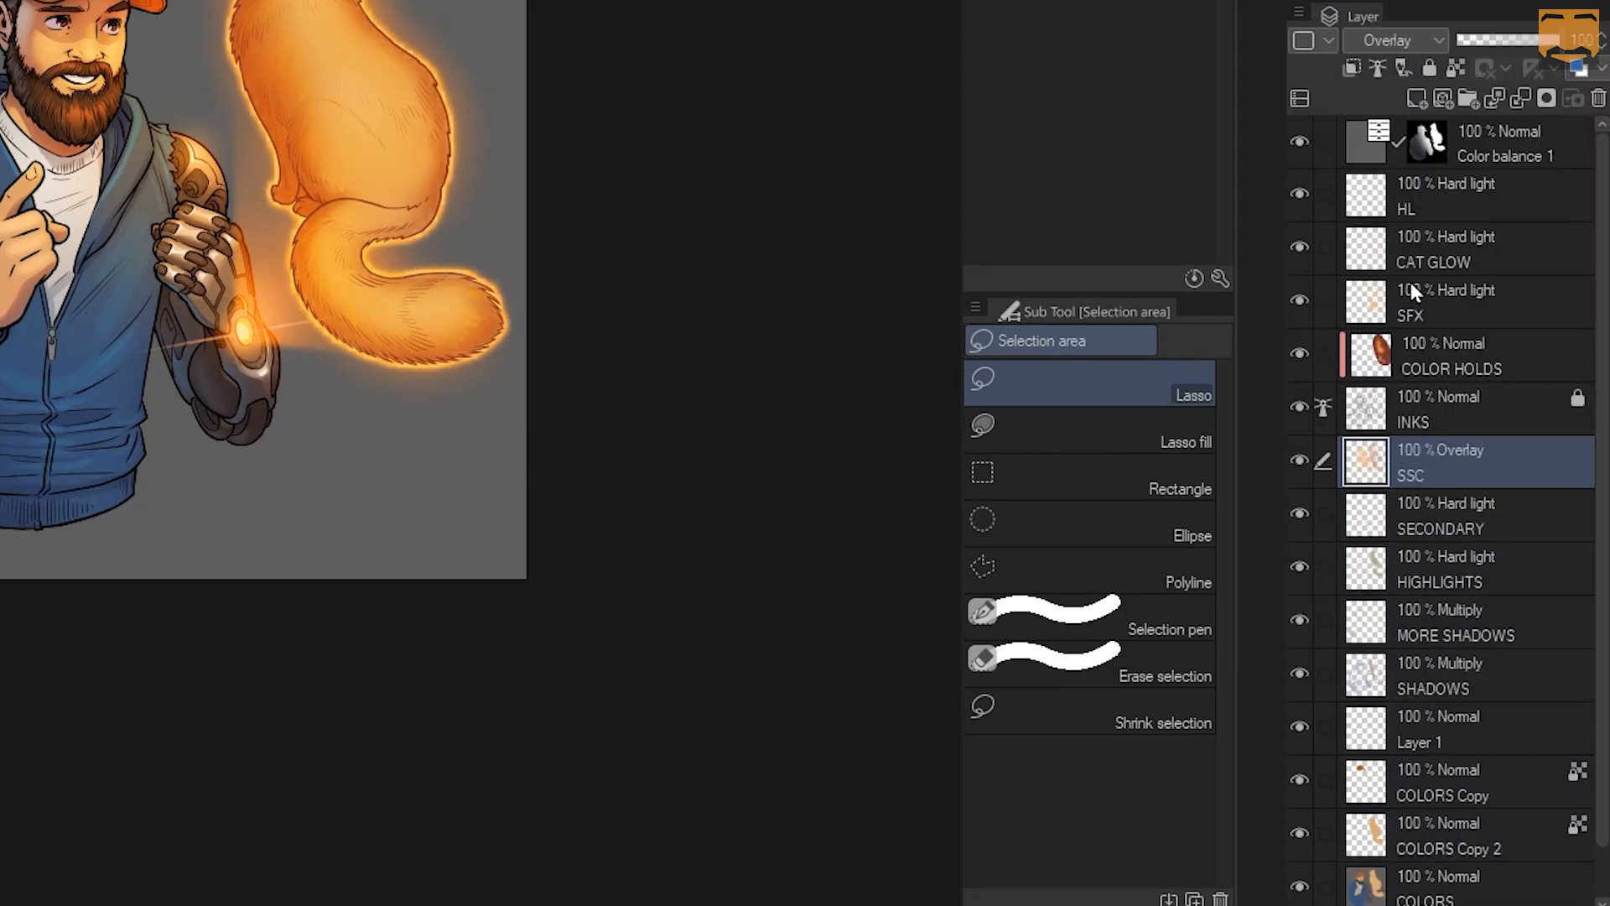
{"action": "left_click", "coordinate": [1301, 12]}
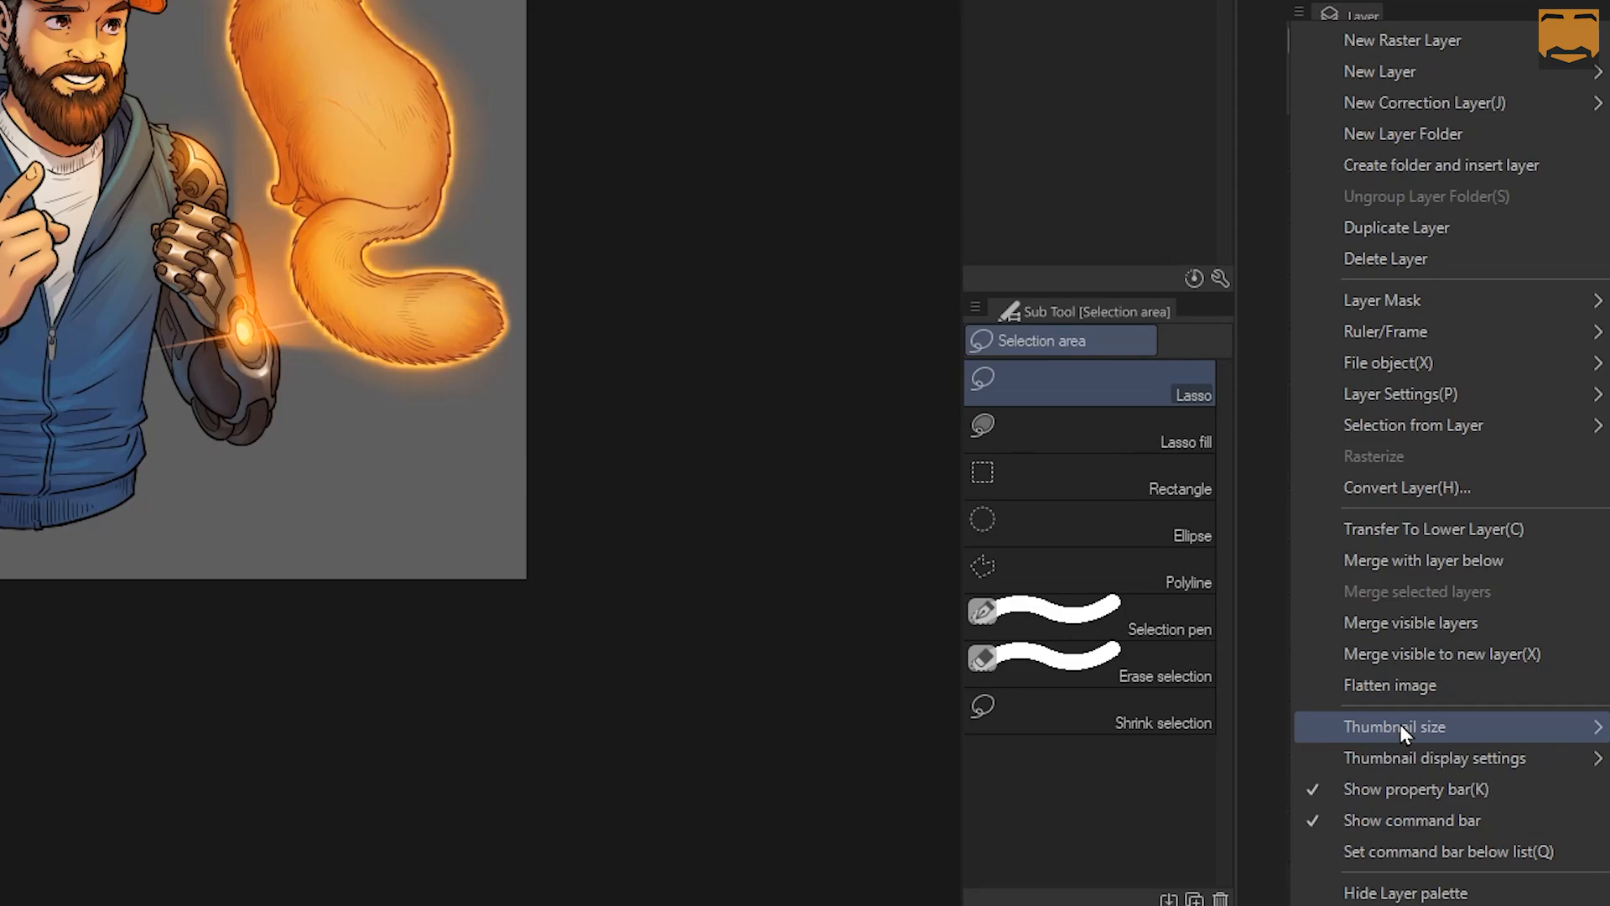
Look through the Layer palette menu and the layer colour label options without changing anything
{"action": "key", "text": "Escape"}
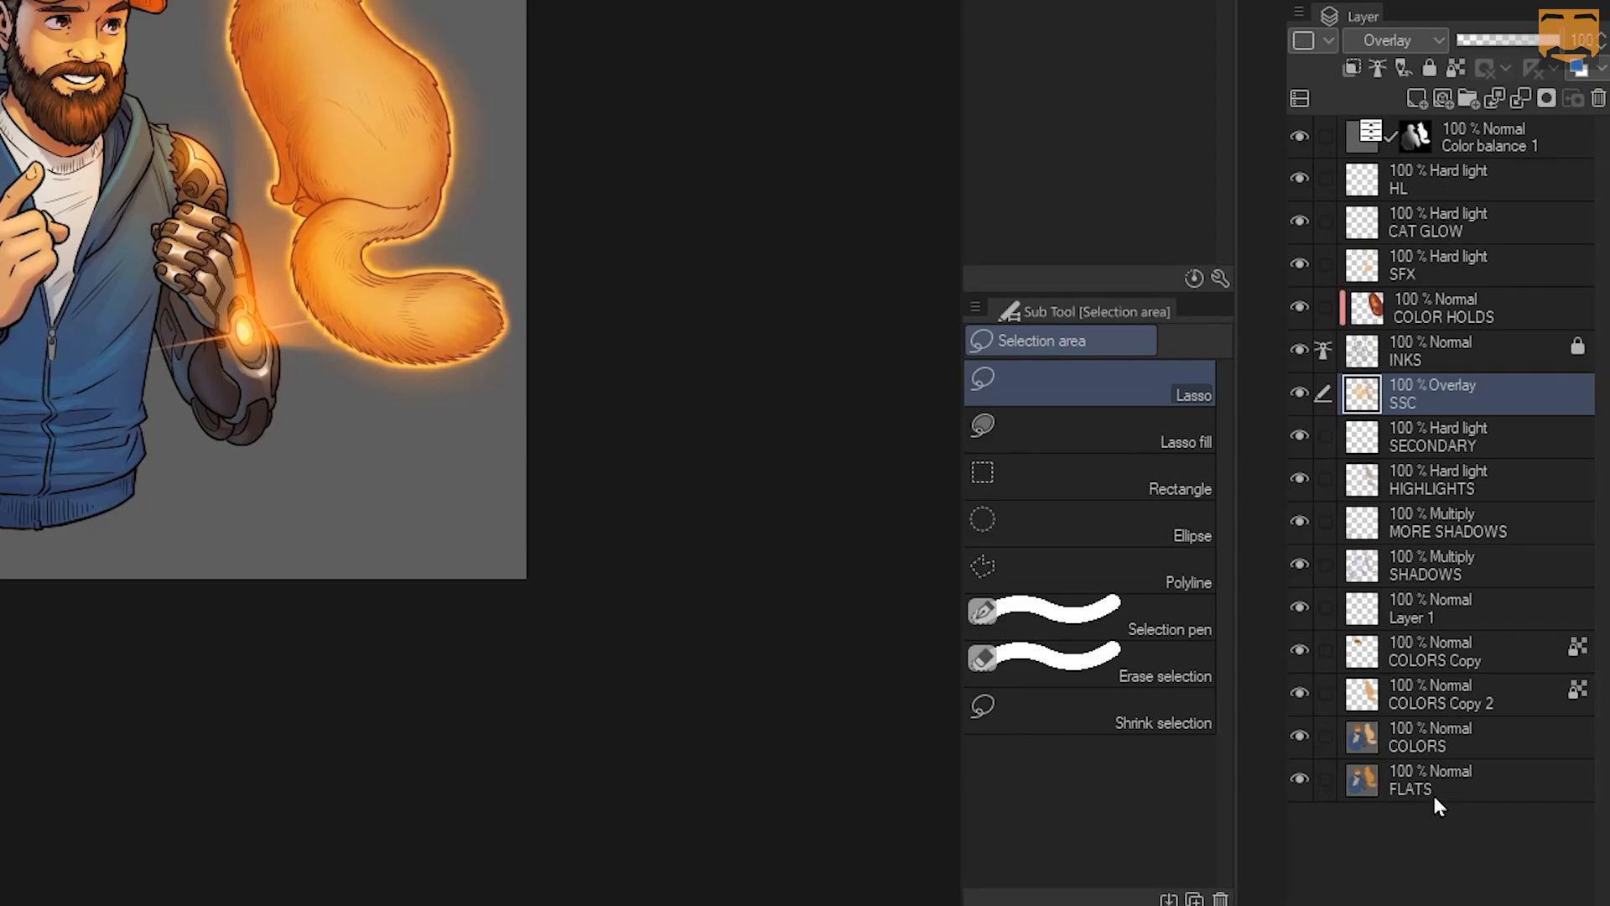
{"action": "left_click", "coordinate": [1300, 13]}
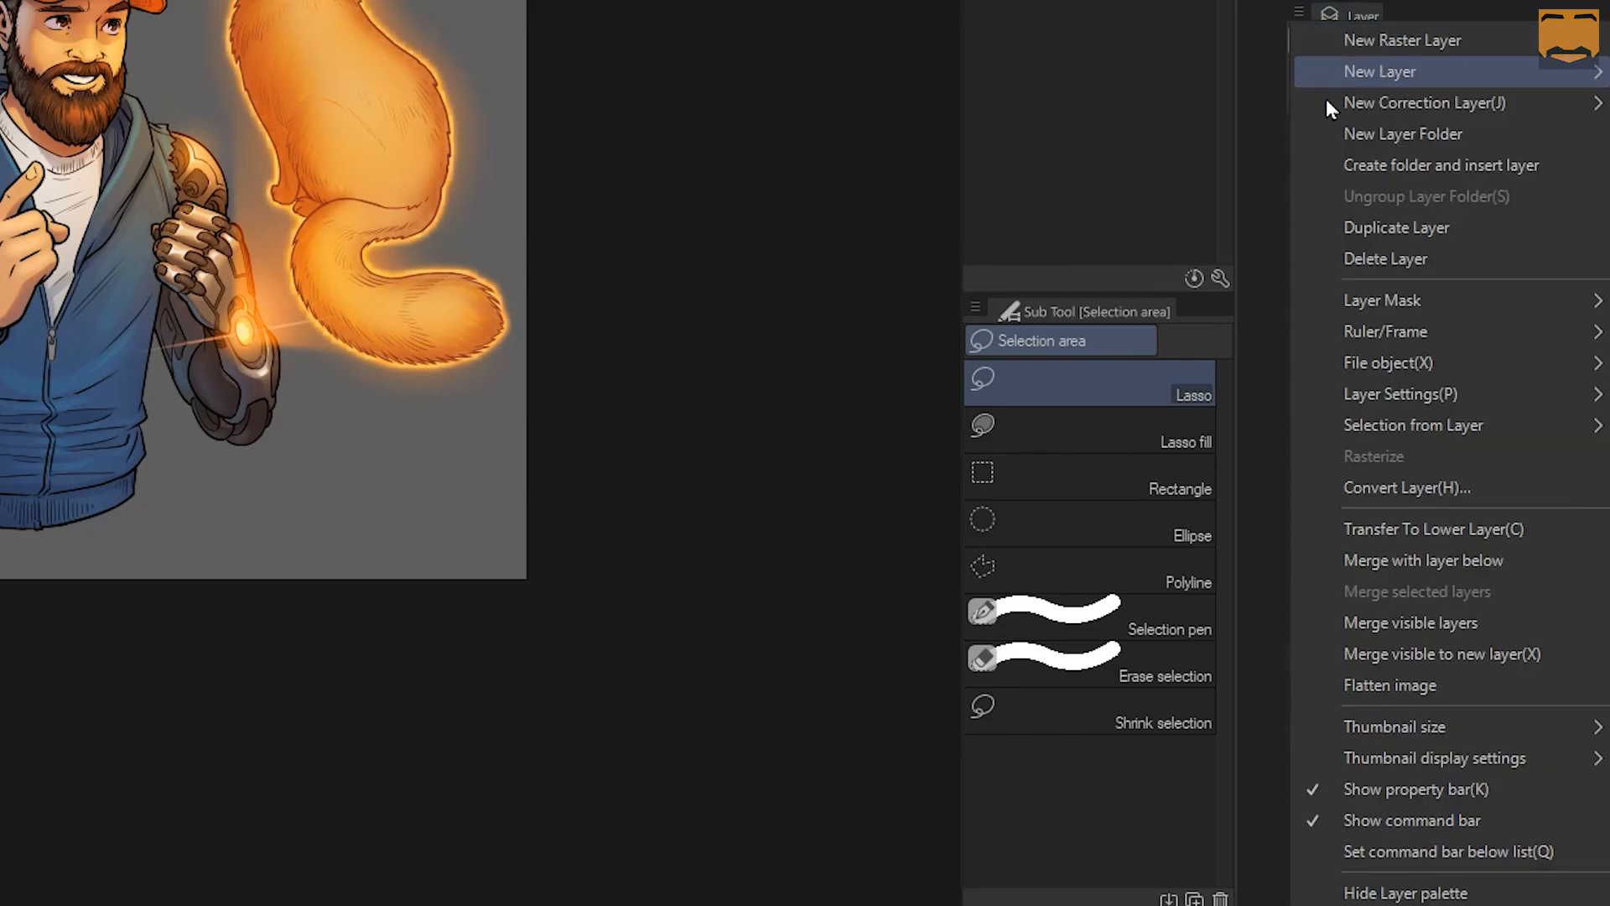
{"action": "key", "text": "Escape"}
{"action": "left_click", "coordinate": [1323, 44]}
{"action": "left_click", "coordinate": [1330, 44]}
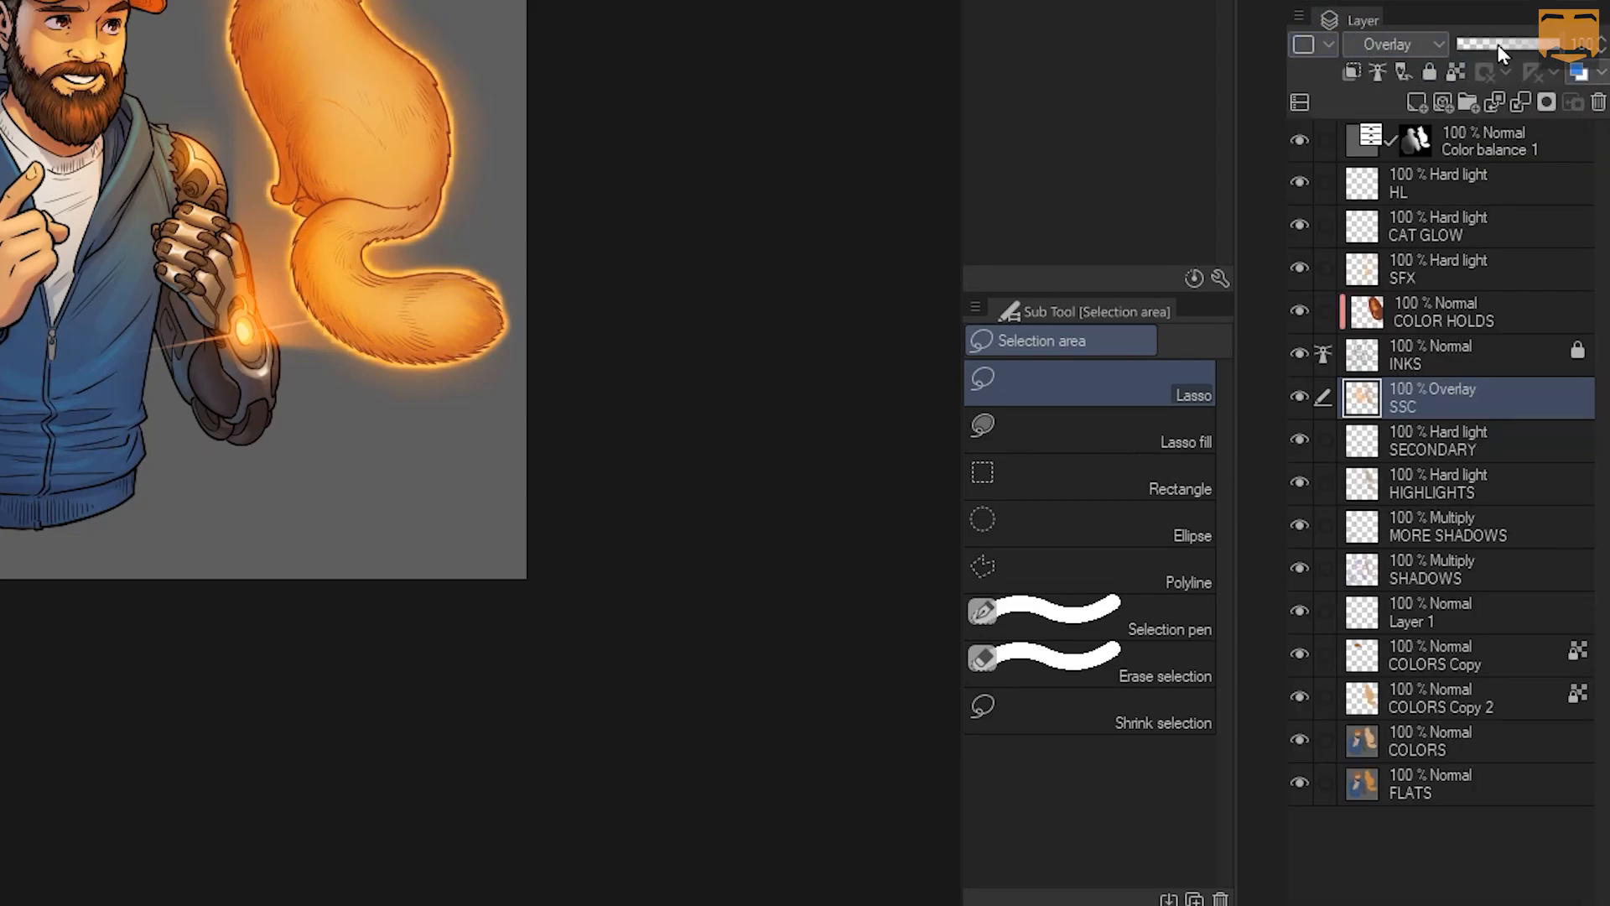
Select SSC through COLORS Copy 2 and tag them Orange, then Green
{"action": "left_click", "coordinate": [1325, 40]}
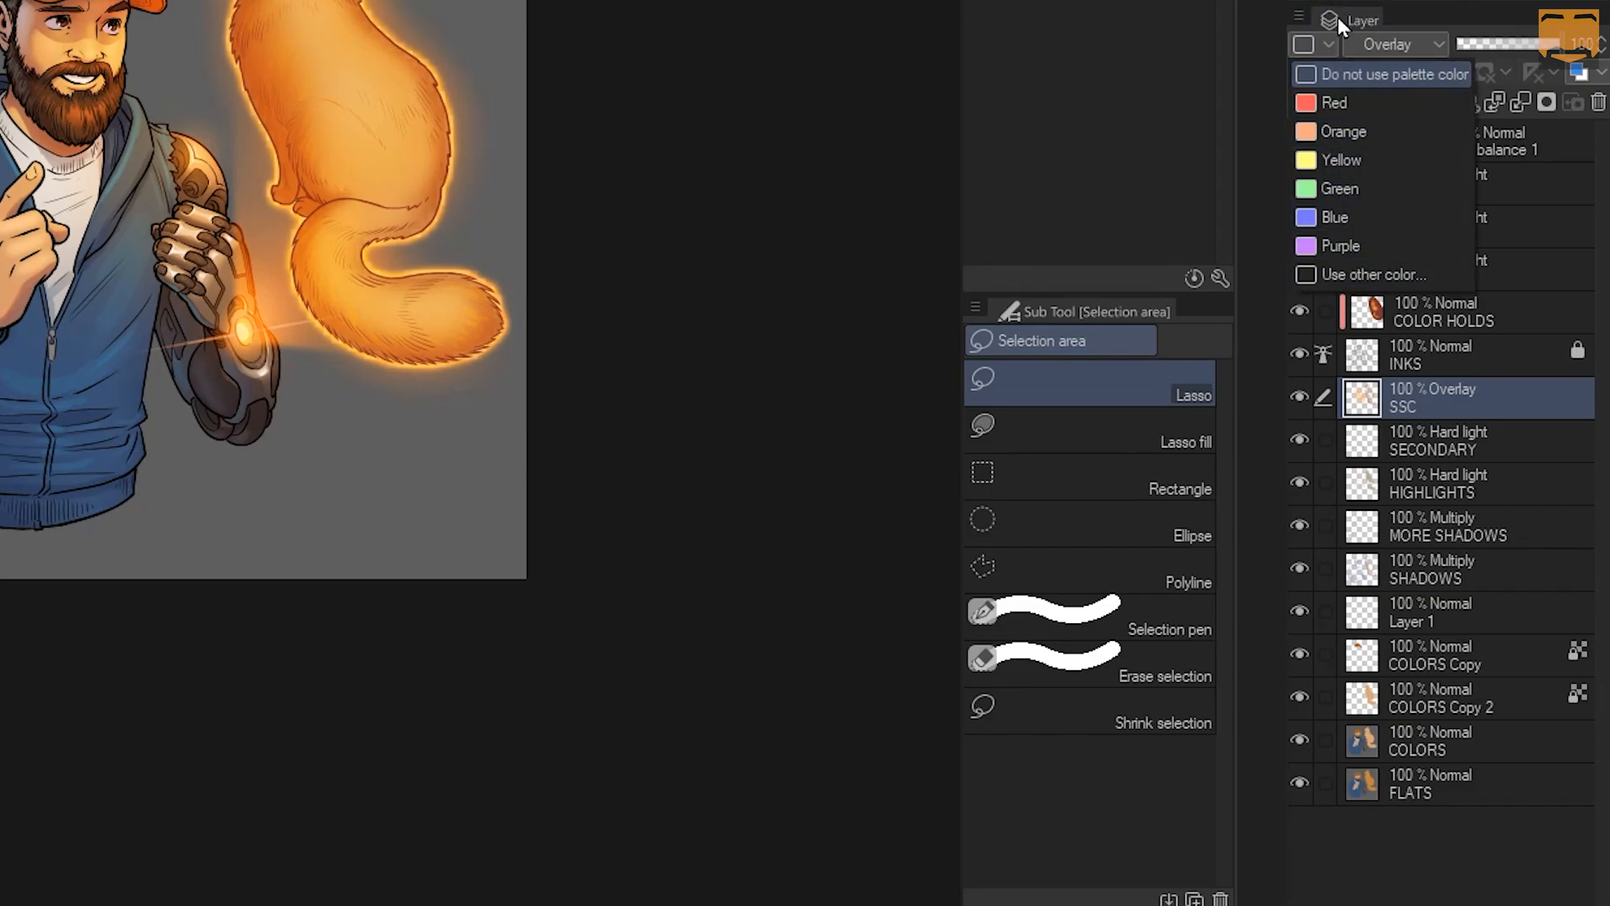
{"action": "left_click", "coordinate": [1337, 17]}
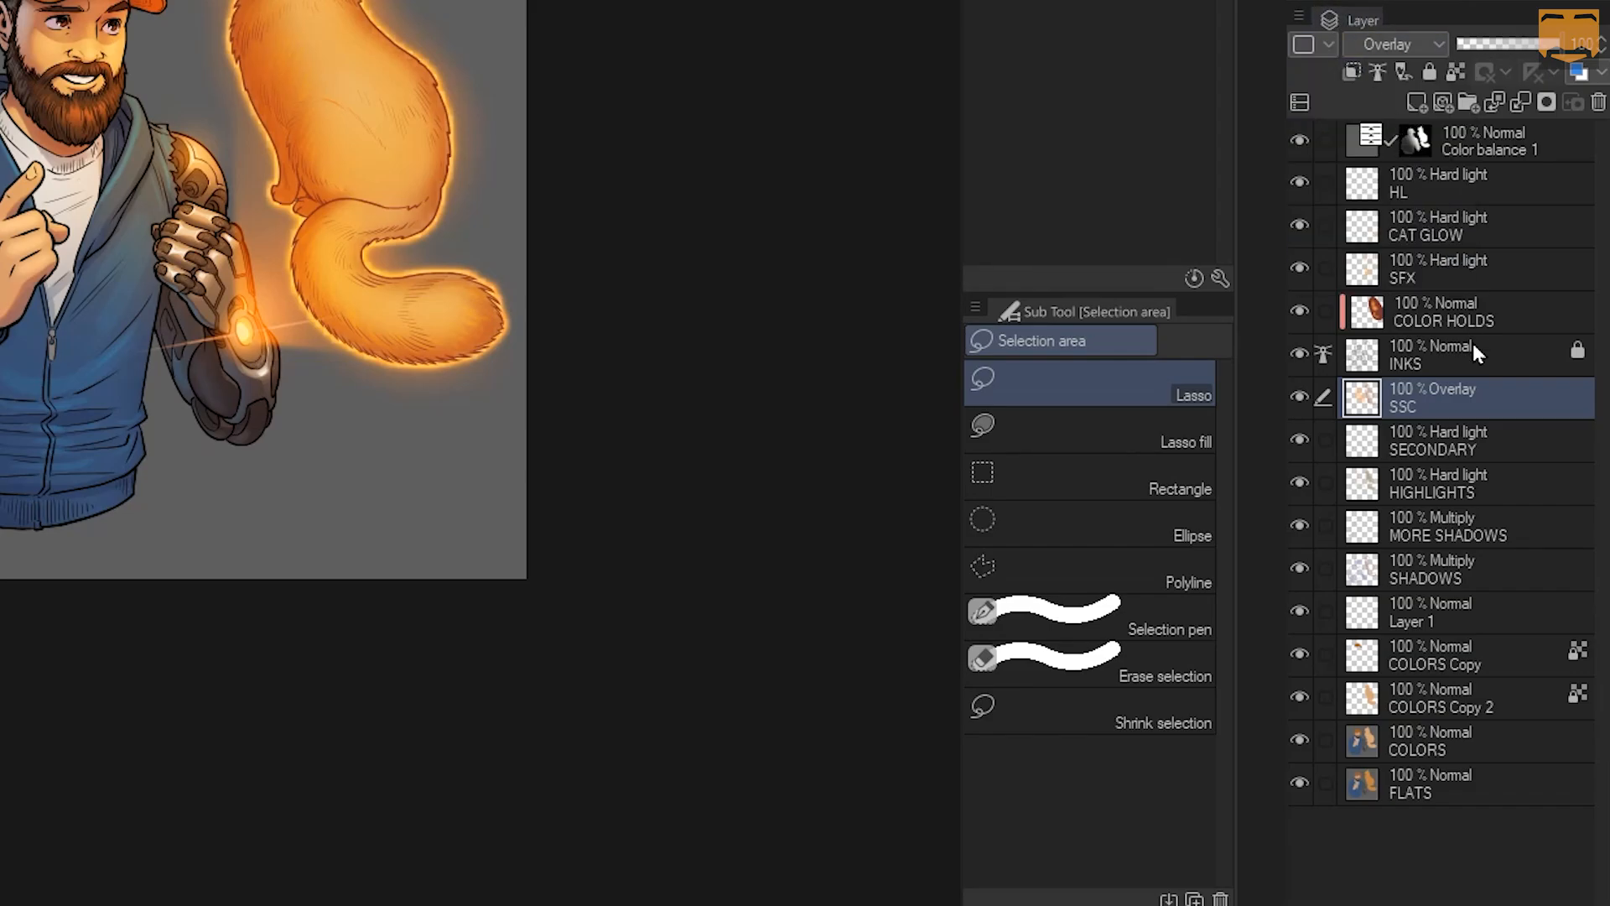
{"action": "left_click", "coordinate": [1434, 703], "text": "shift"}
{"action": "left_click", "coordinate": [1329, 45]}
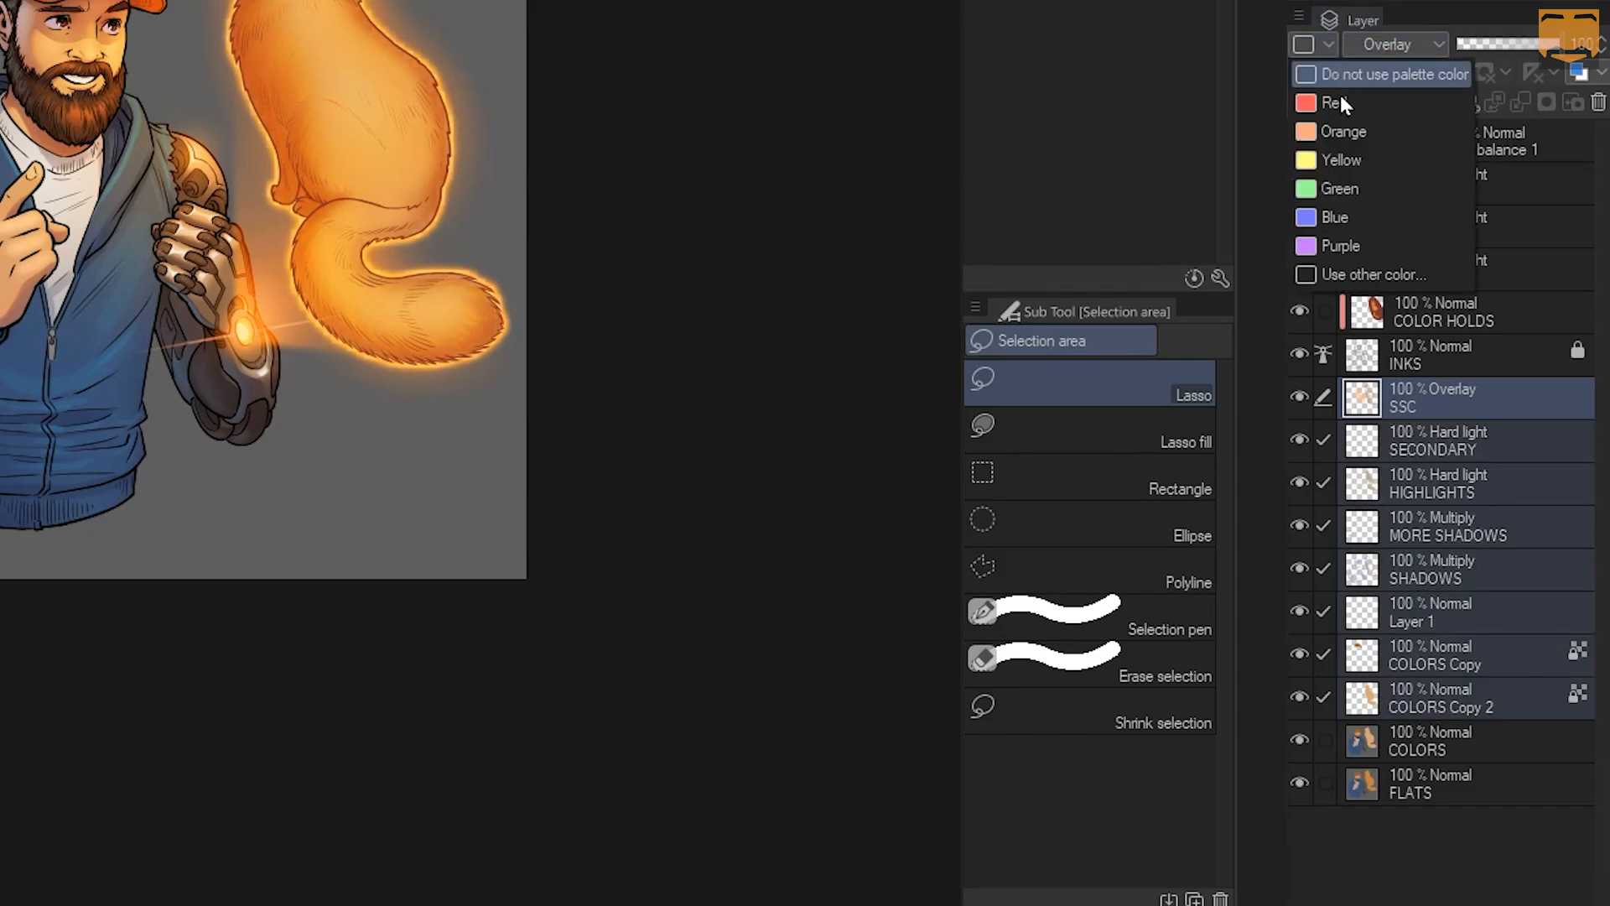
{"action": "left_click", "coordinate": [1341, 104]}
{"action": "left_click", "coordinate": [1327, 44]}
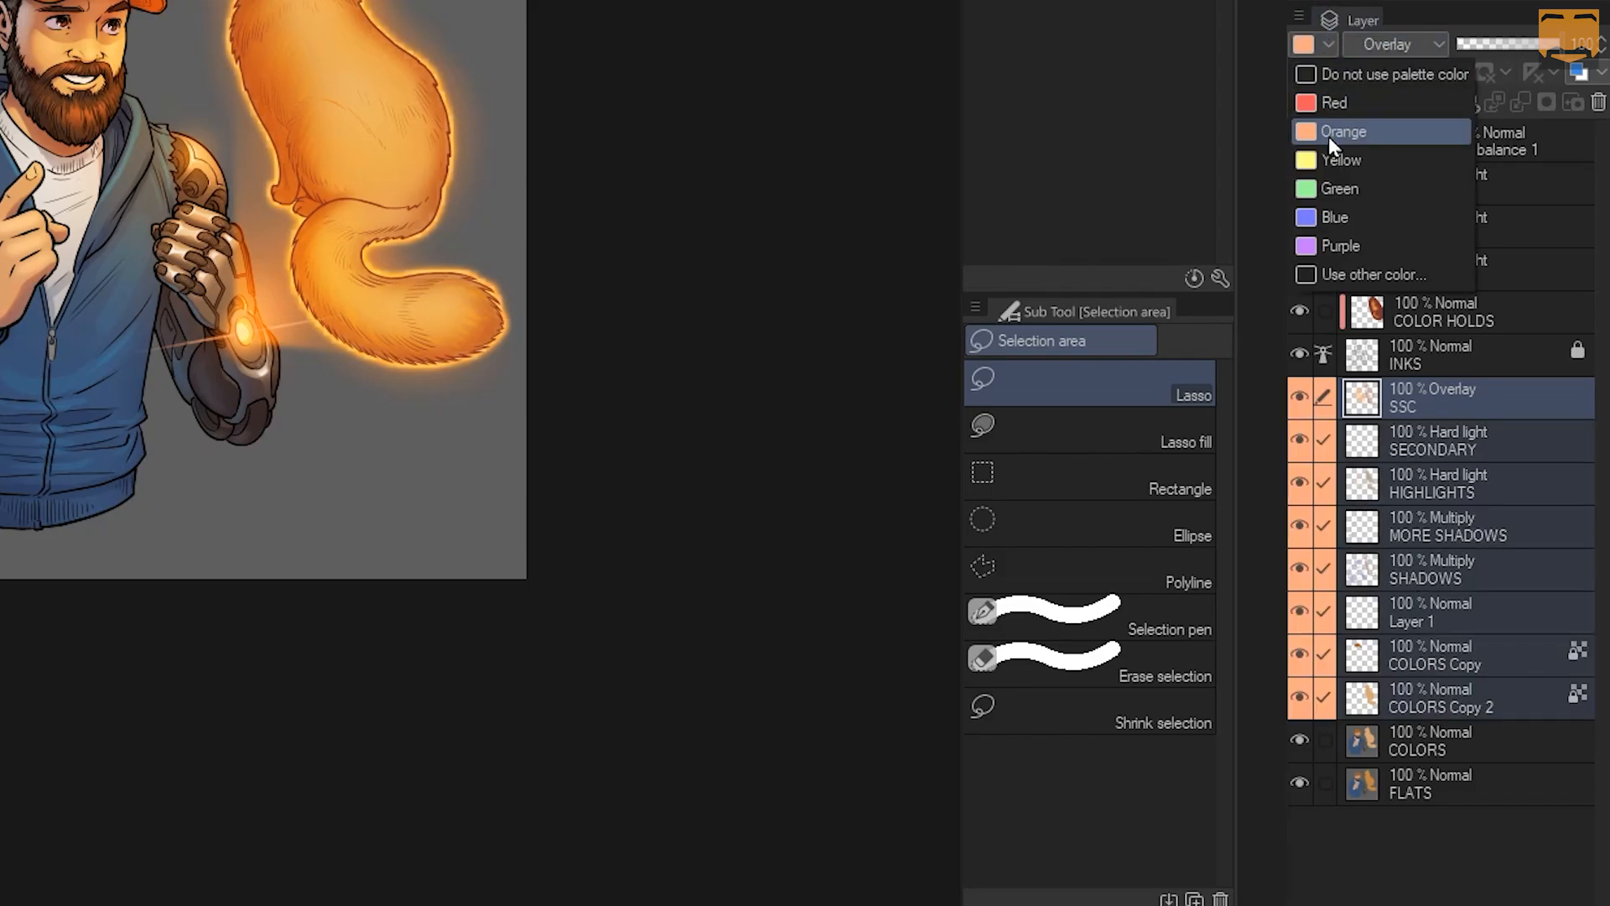
{"action": "left_click", "coordinate": [1338, 179]}
Give the selected layers a custom label colour chosen in the colour picker
{"action": "left_click", "coordinate": [1328, 43]}
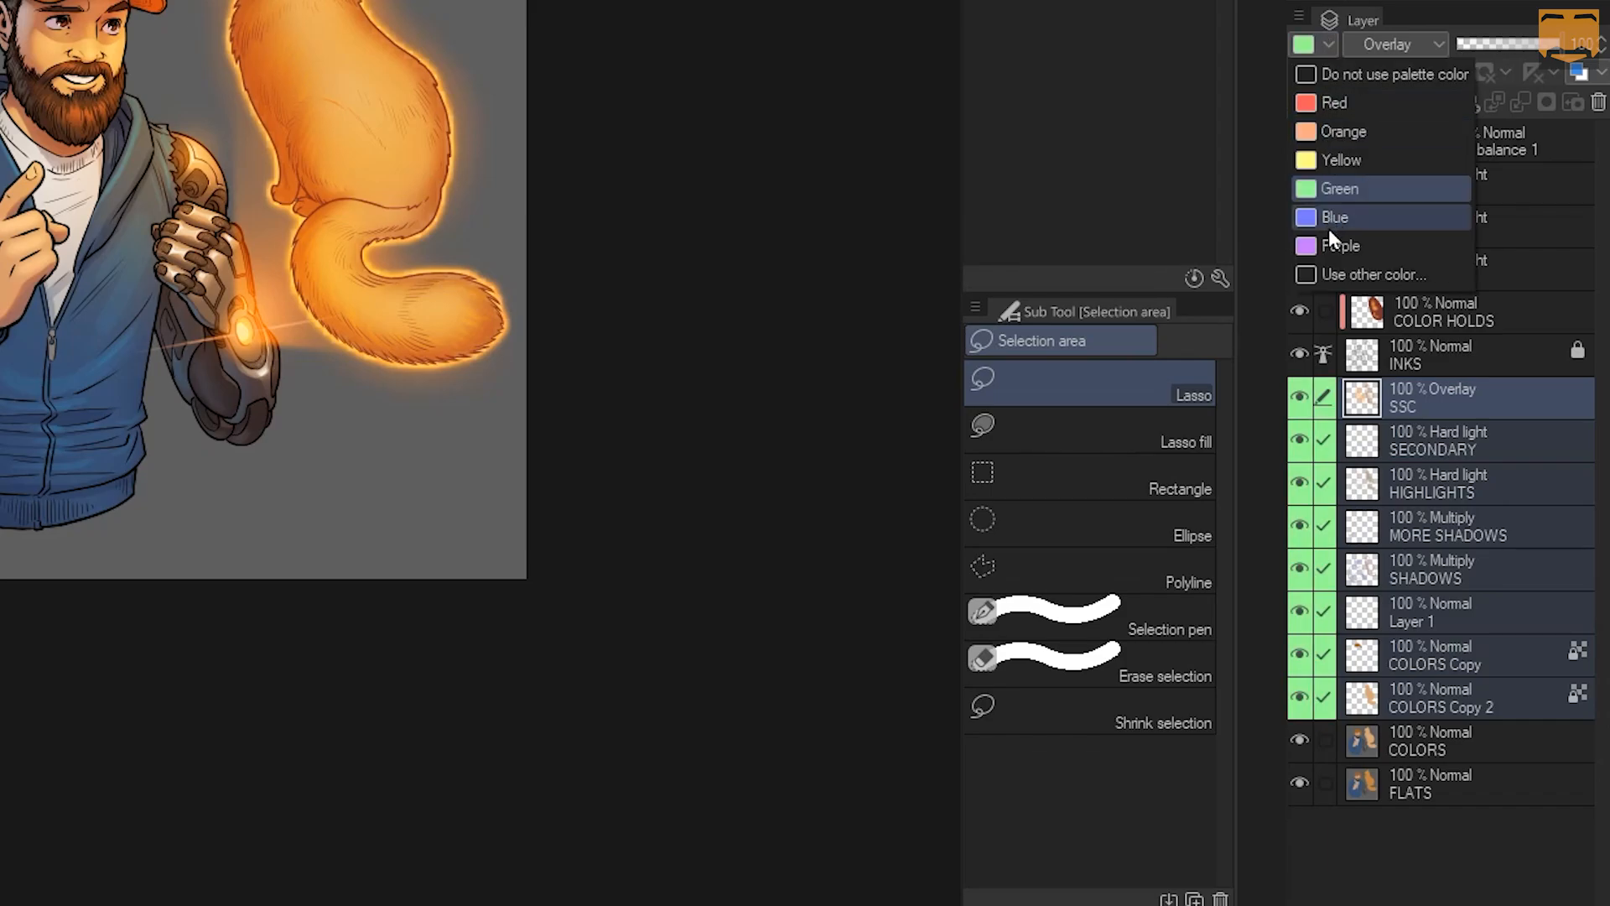
{"action": "left_click", "coordinate": [1331, 274]}
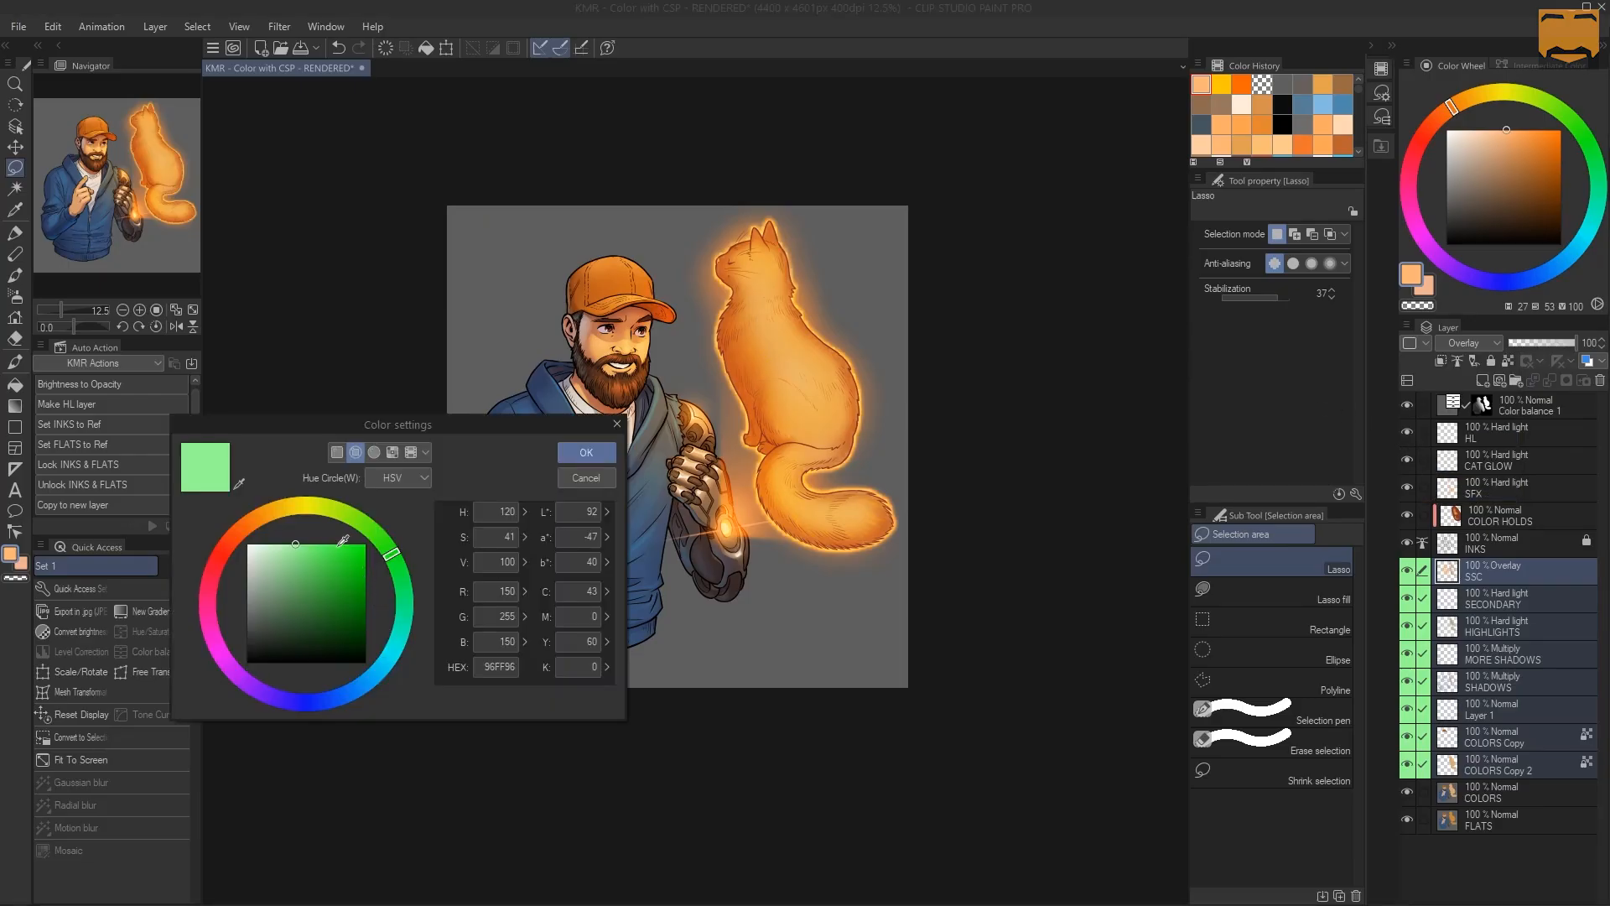
{"action": "left_click", "coordinate": [314, 506]}
{"action": "left_click", "coordinate": [346, 553]}
{"action": "left_click", "coordinate": [591, 451]}
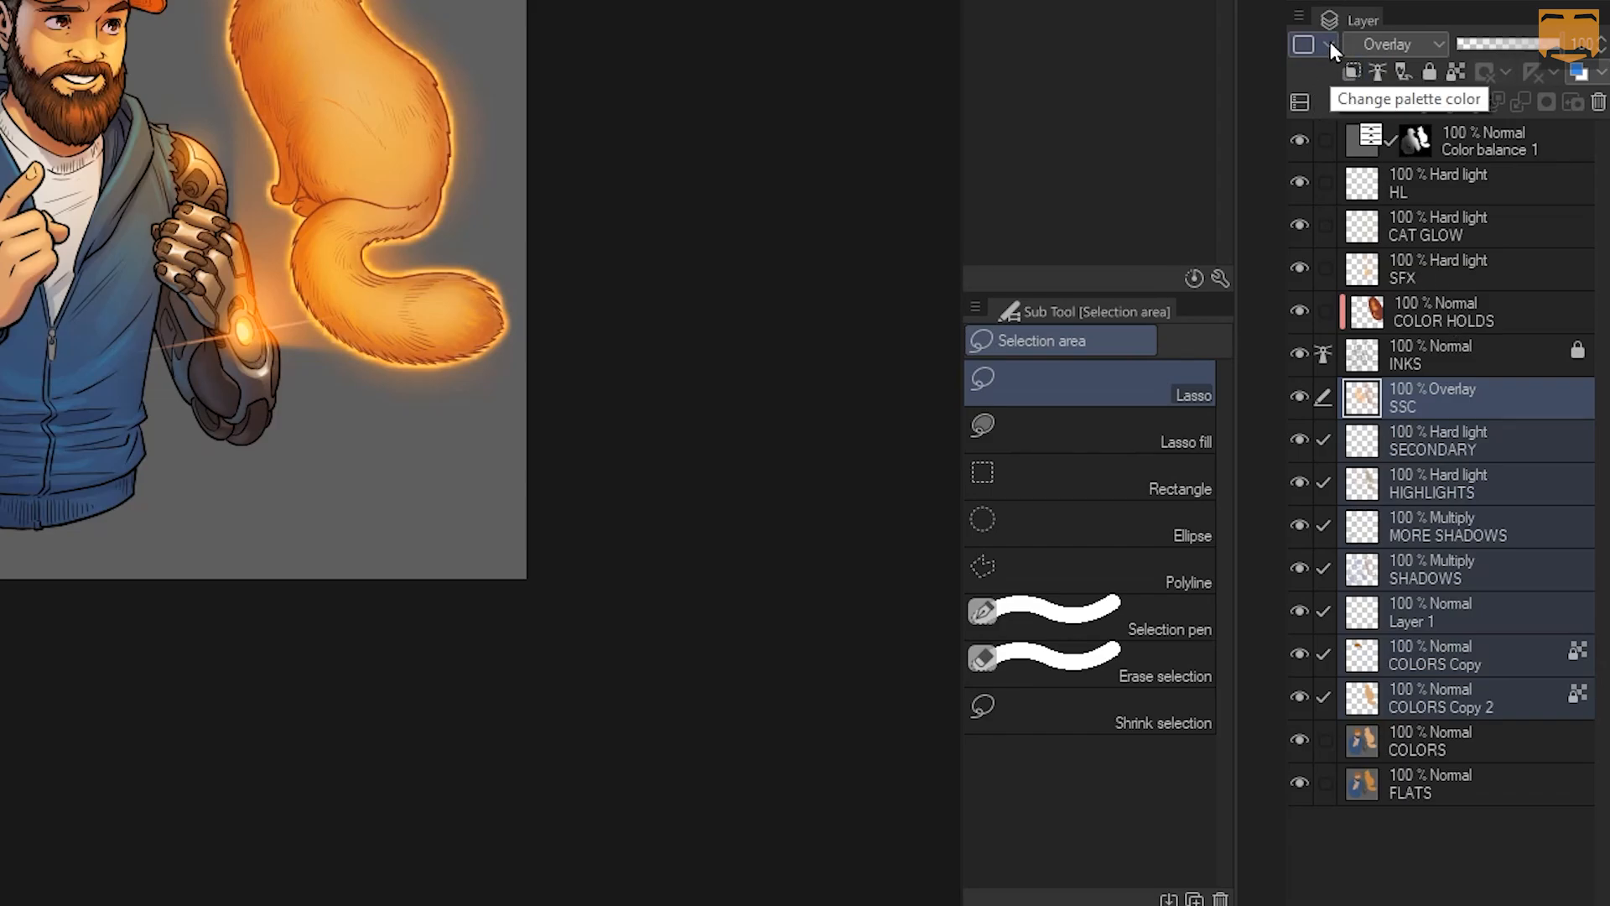
{"action": "left_click", "coordinate": [1434, 44]}
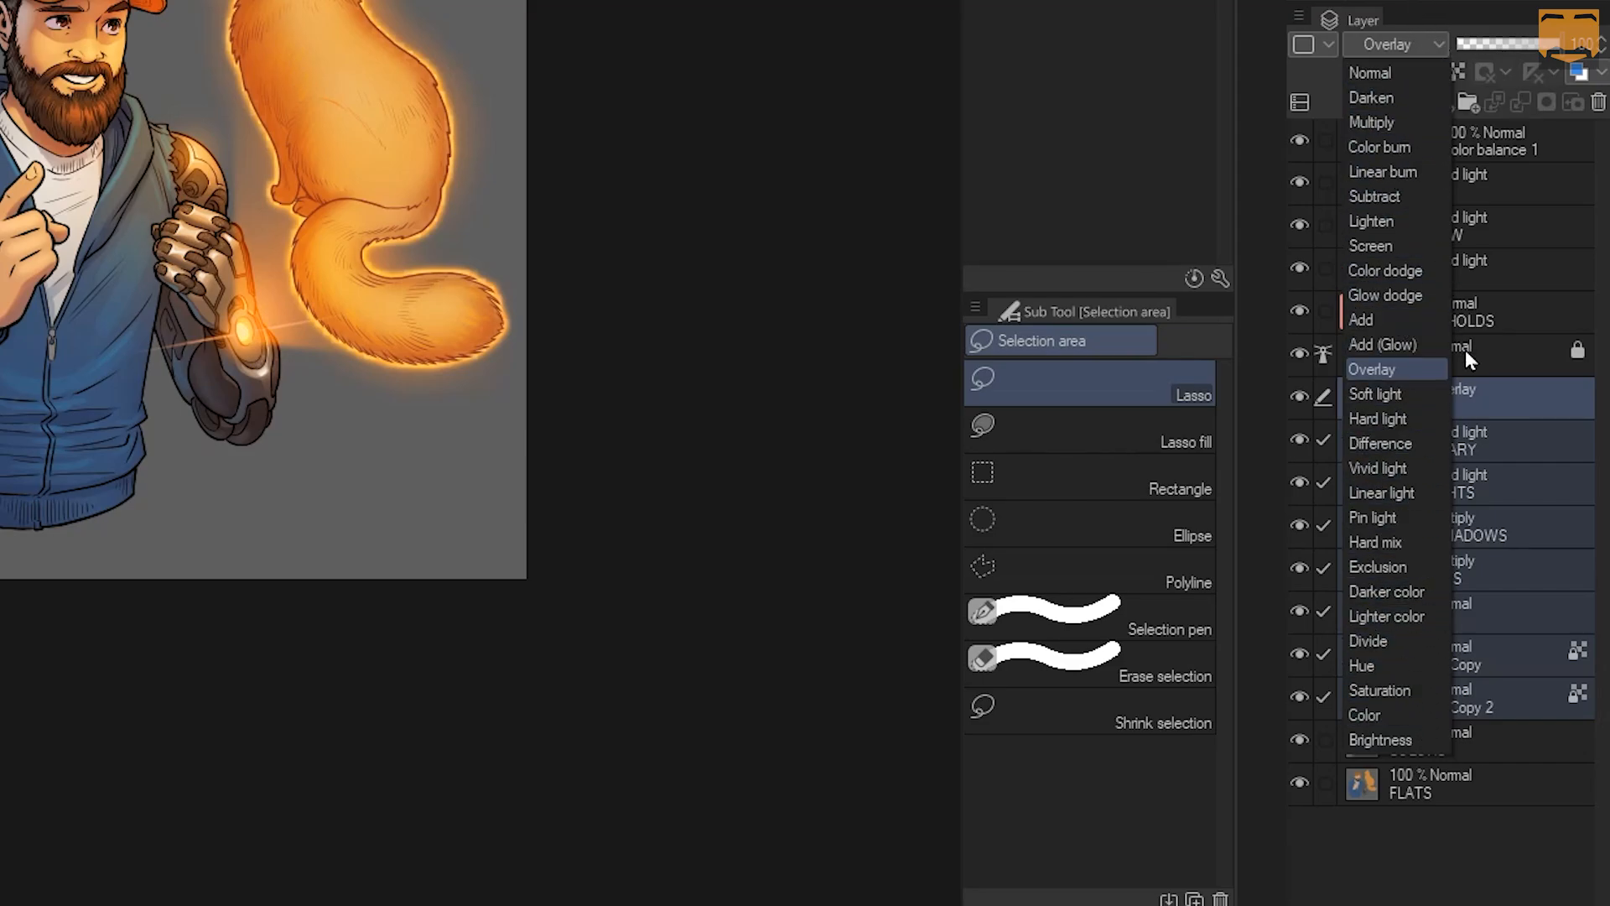
Keep Overlay blending, lower the selected layers' opacity to 48%, then select only SSC
{"action": "left_click", "coordinate": [1411, 44]}
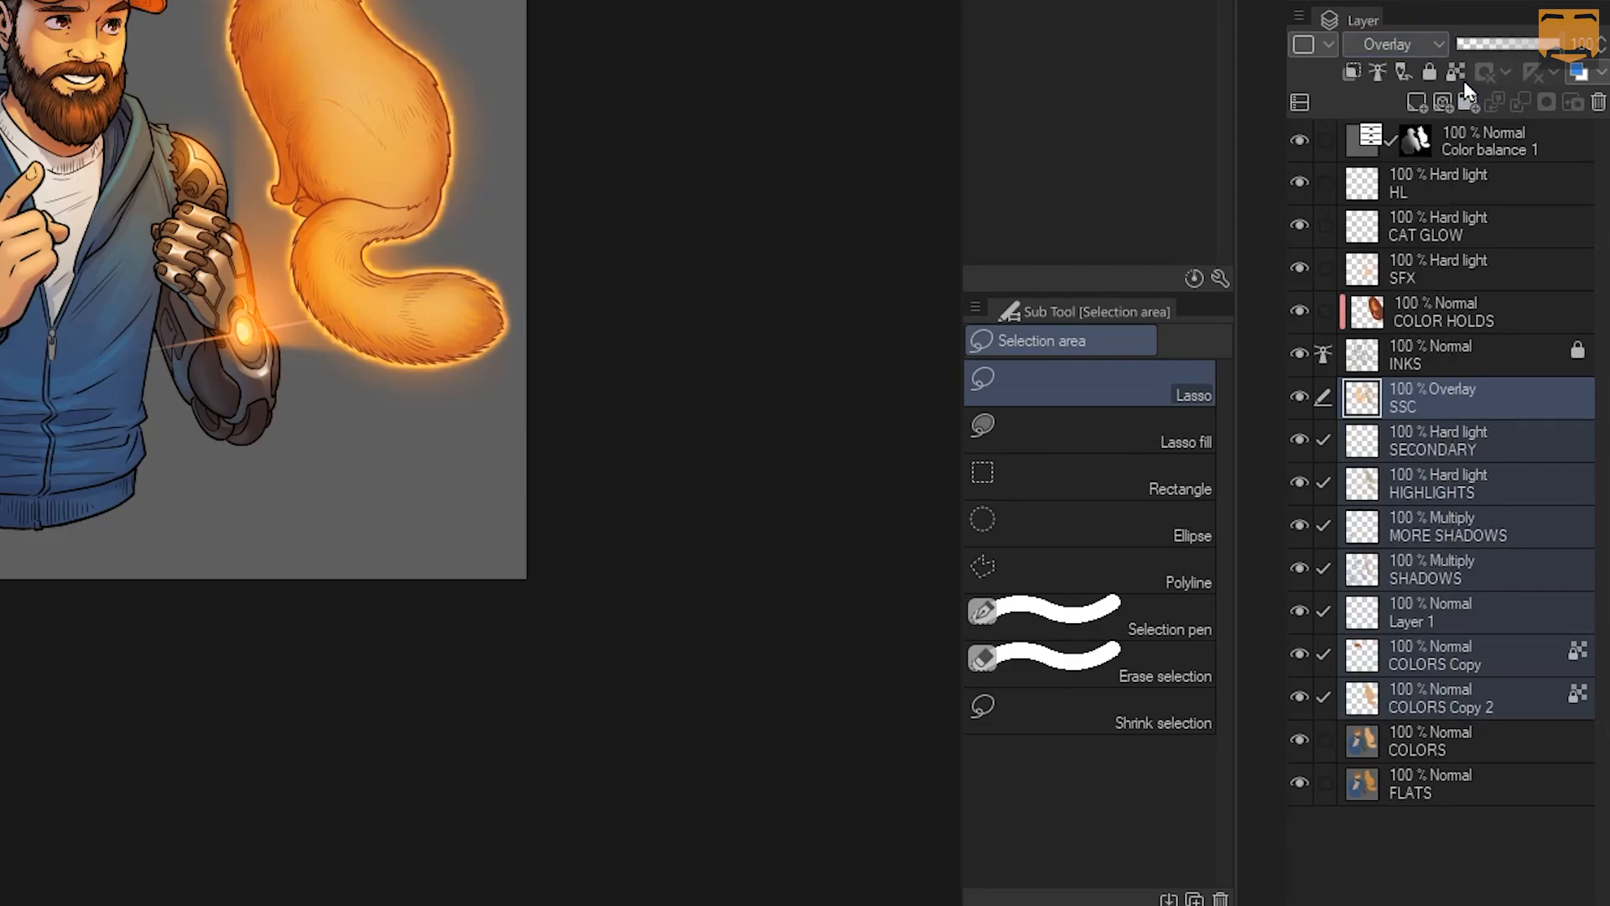
{"action": "mouse_move", "coordinate": [1554, 41]}
{"action": "left_mouse_down"}
{"action": "mouse_move", "coordinate": [1506, 52]}
{"action": "mouse_move", "coordinate": [1563, 44]}
{"action": "left_mouse_up"}
{"action": "left_click", "coordinate": [1463, 389]}
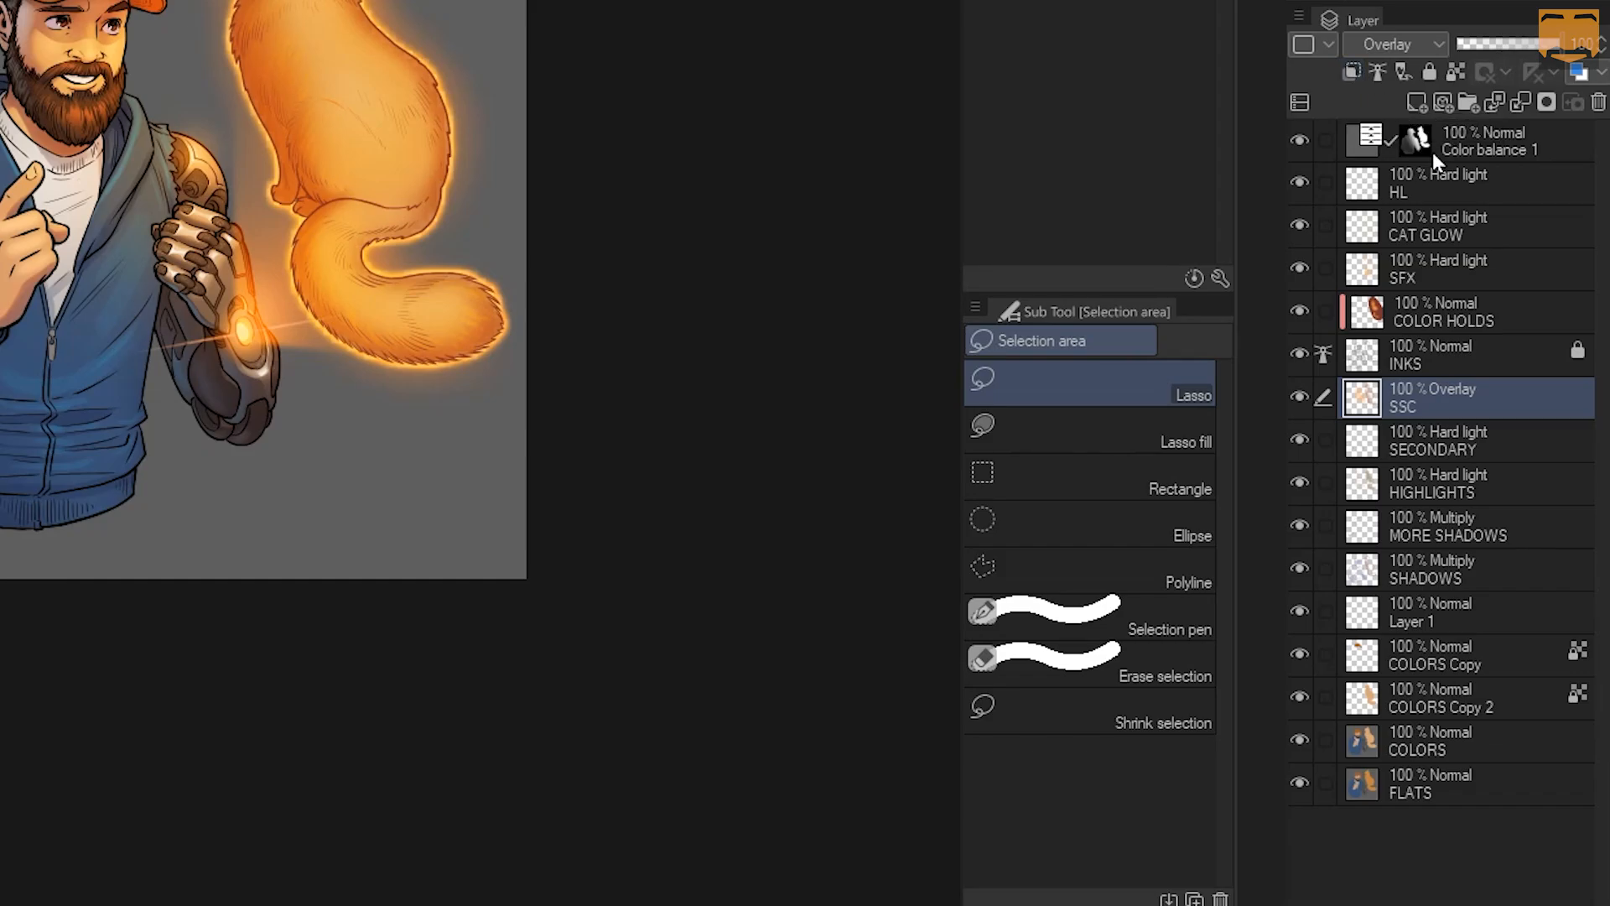
Clip COLOR HOLDS to the layer below, unclip it, and test the reference layer setting
{"action": "left_click", "coordinate": [1427, 308]}
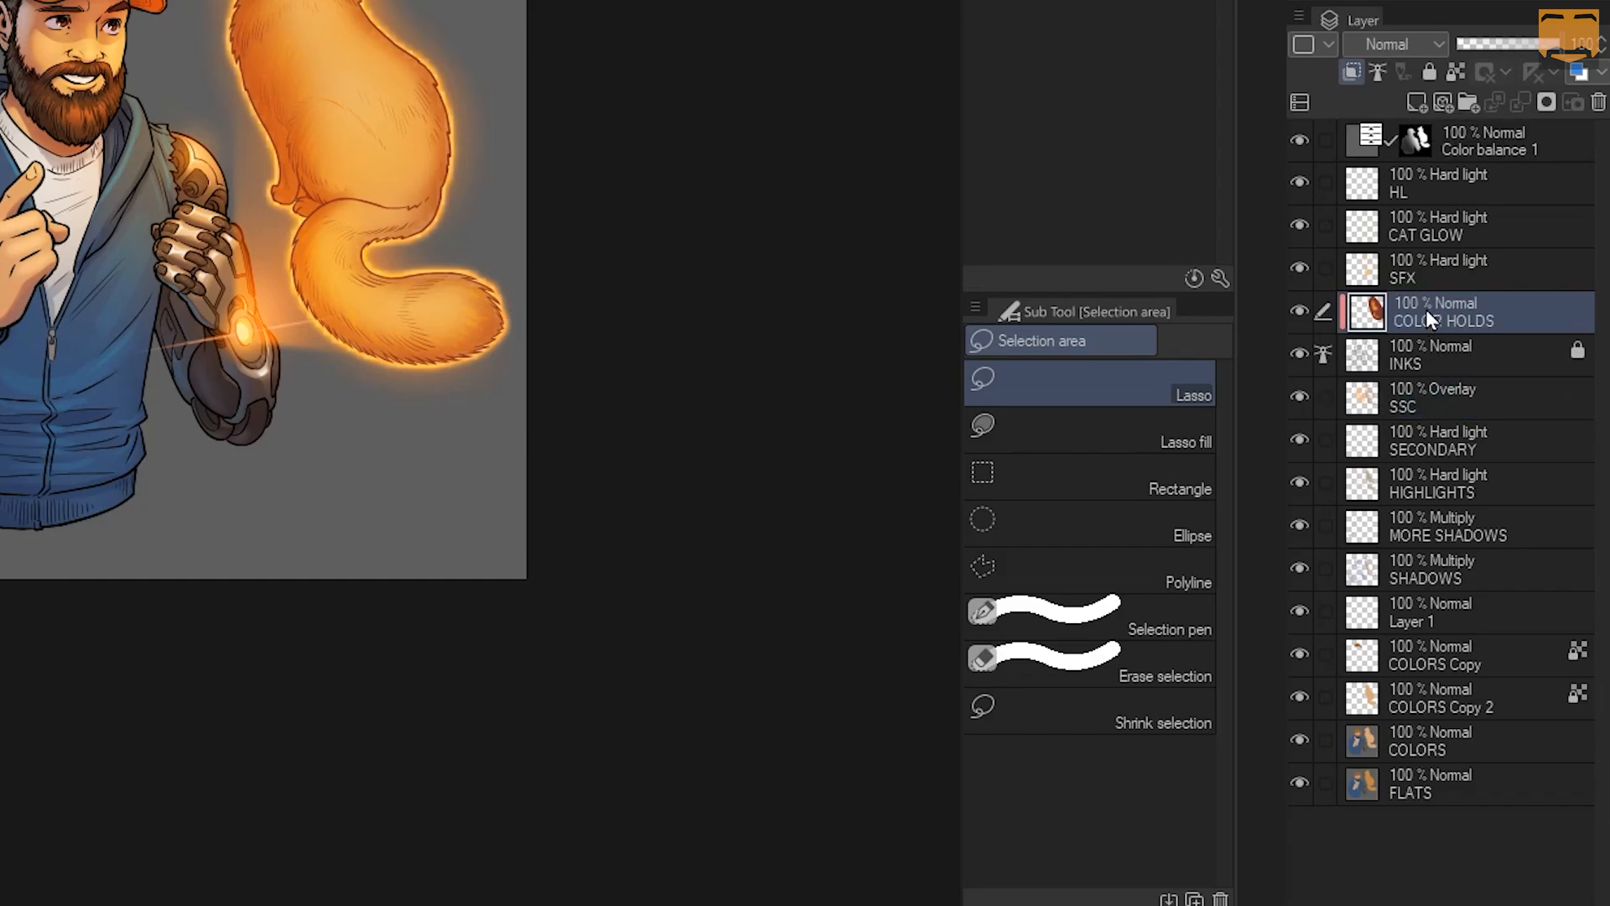
{"action": "left_click", "coordinate": [1353, 71]}
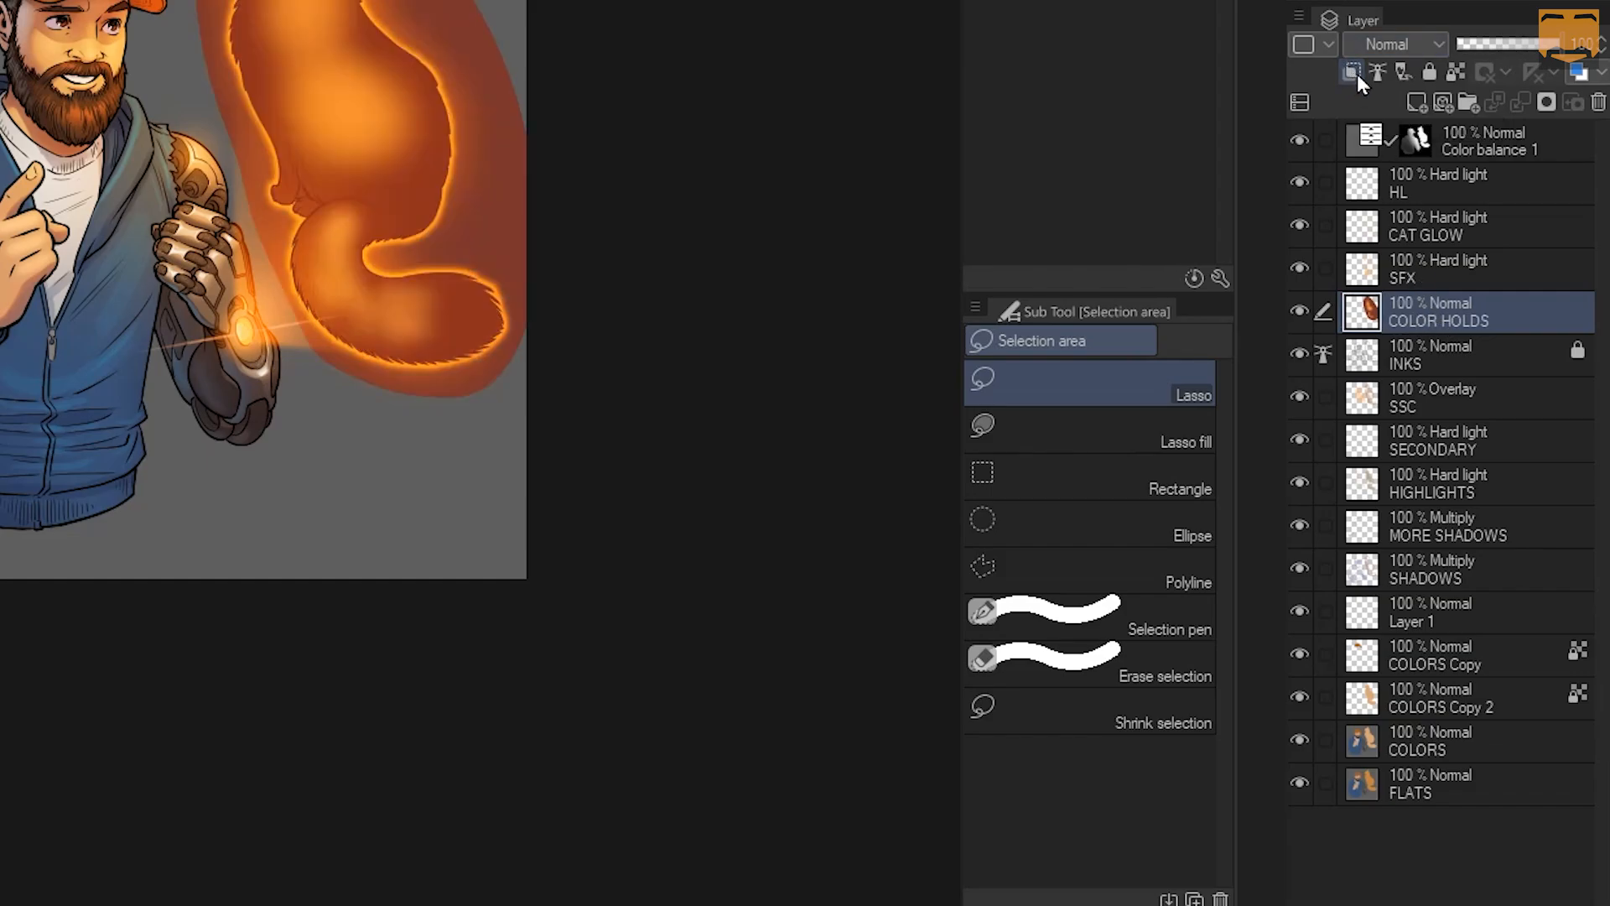
{"action": "left_click", "coordinate": [1355, 71]}
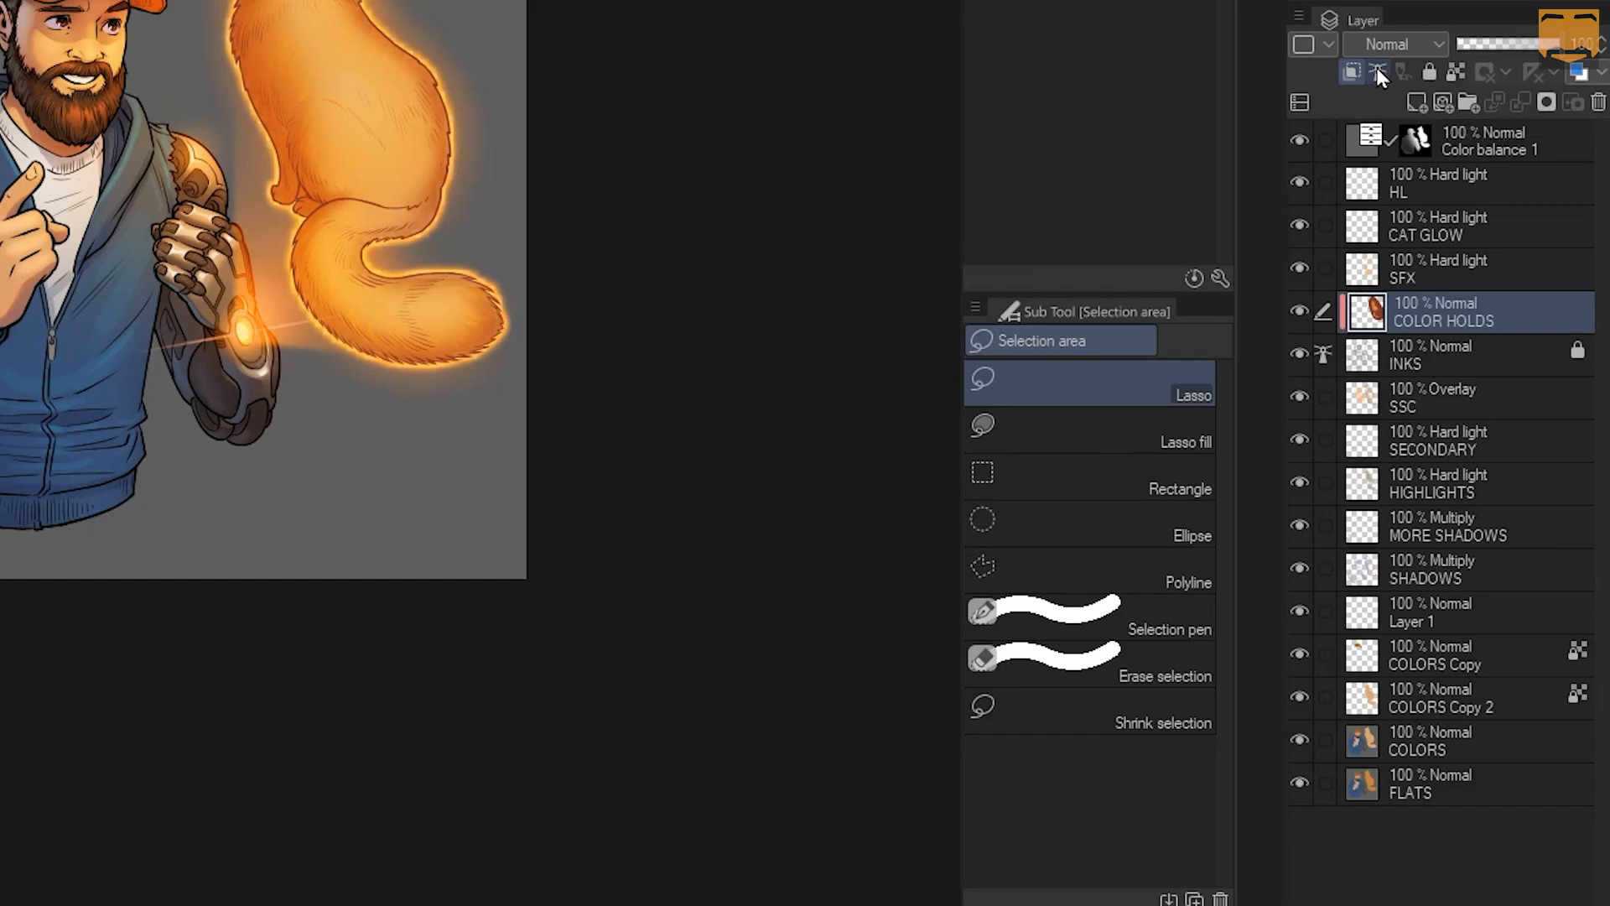
{"action": "left_click", "coordinate": [1378, 72]}
Add a new Normal Layer 2 above Color balance 1 and make it a draft layer
{"action": "left_click", "coordinate": [1414, 135]}
{"action": "left_click", "coordinate": [1418, 100]}
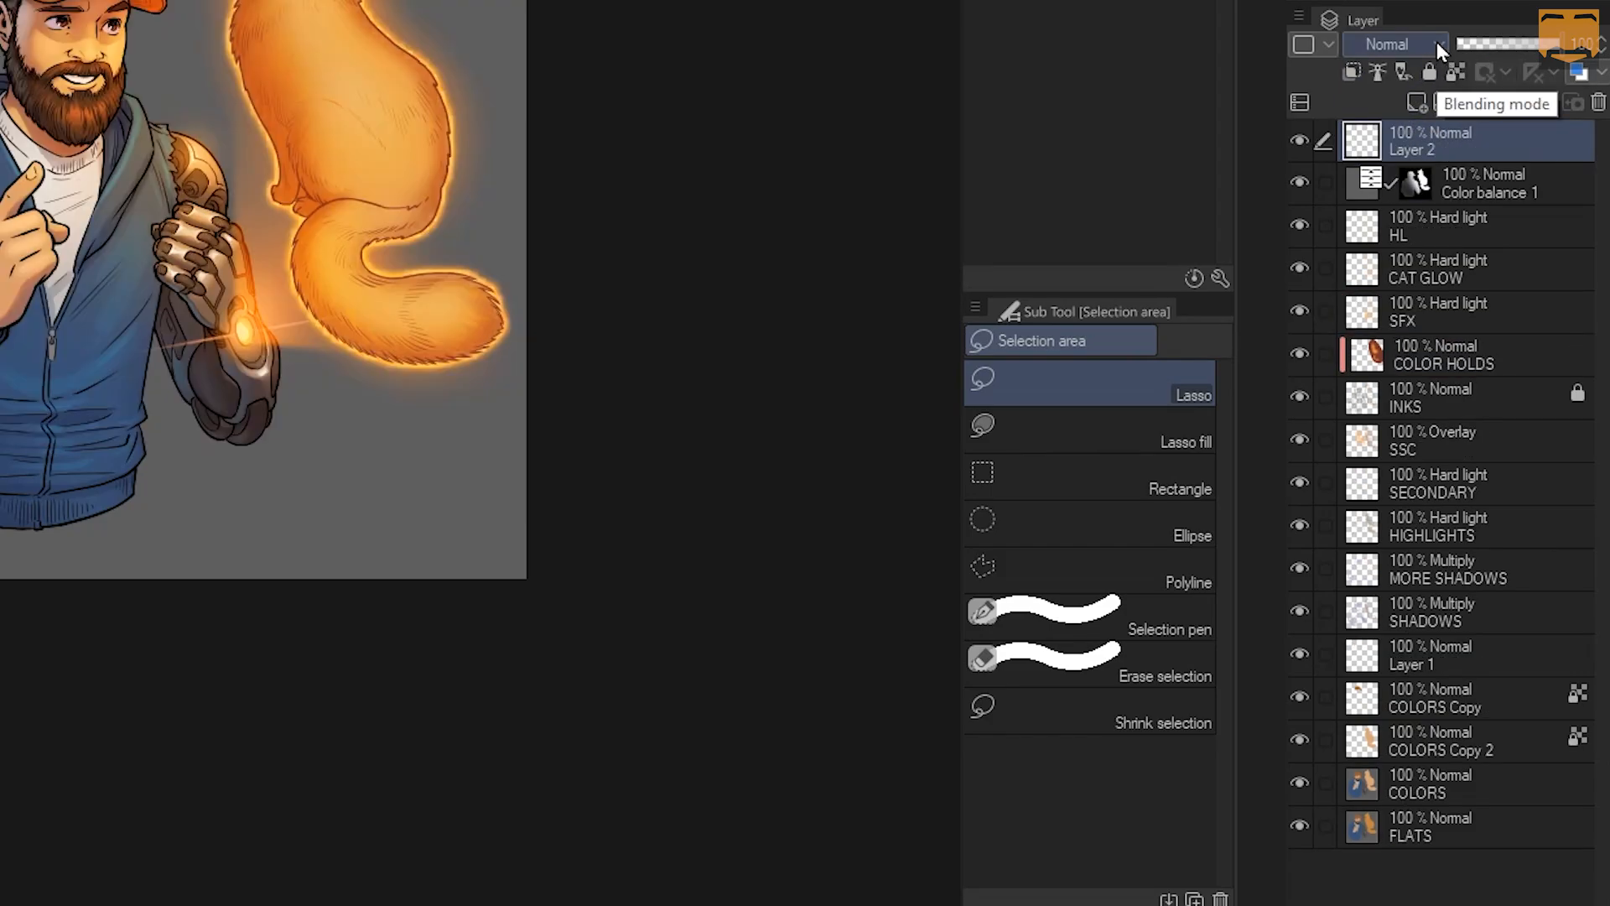
{"action": "left_click", "coordinate": [1426, 44]}
{"action": "left_click", "coordinate": [1400, 37]}
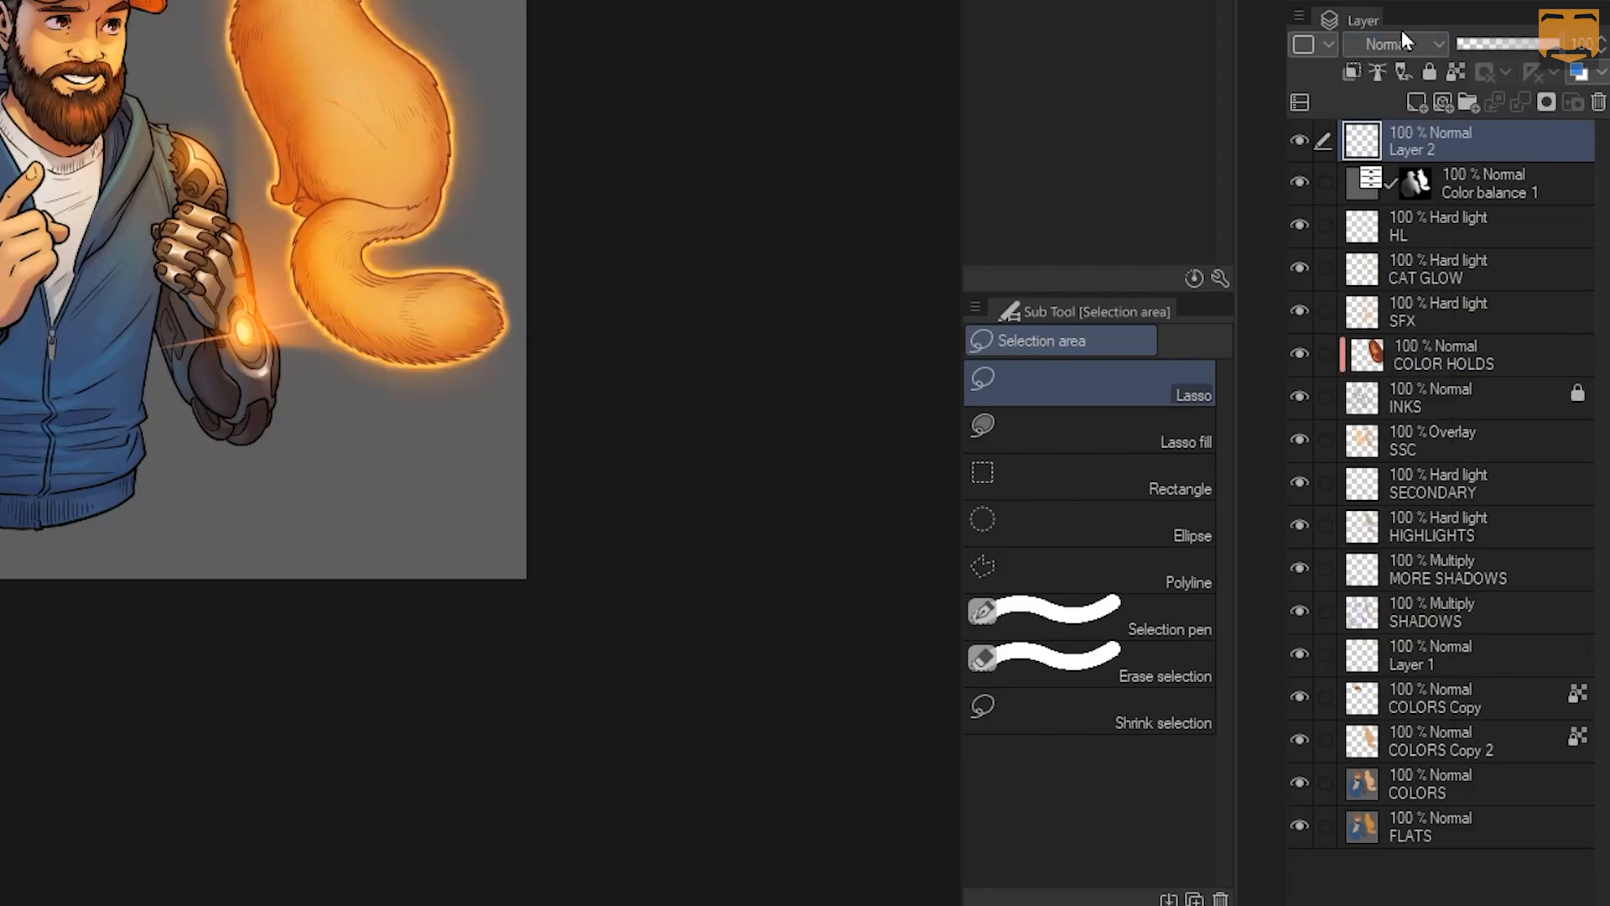
{"action": "left_click", "coordinate": [1401, 72]}
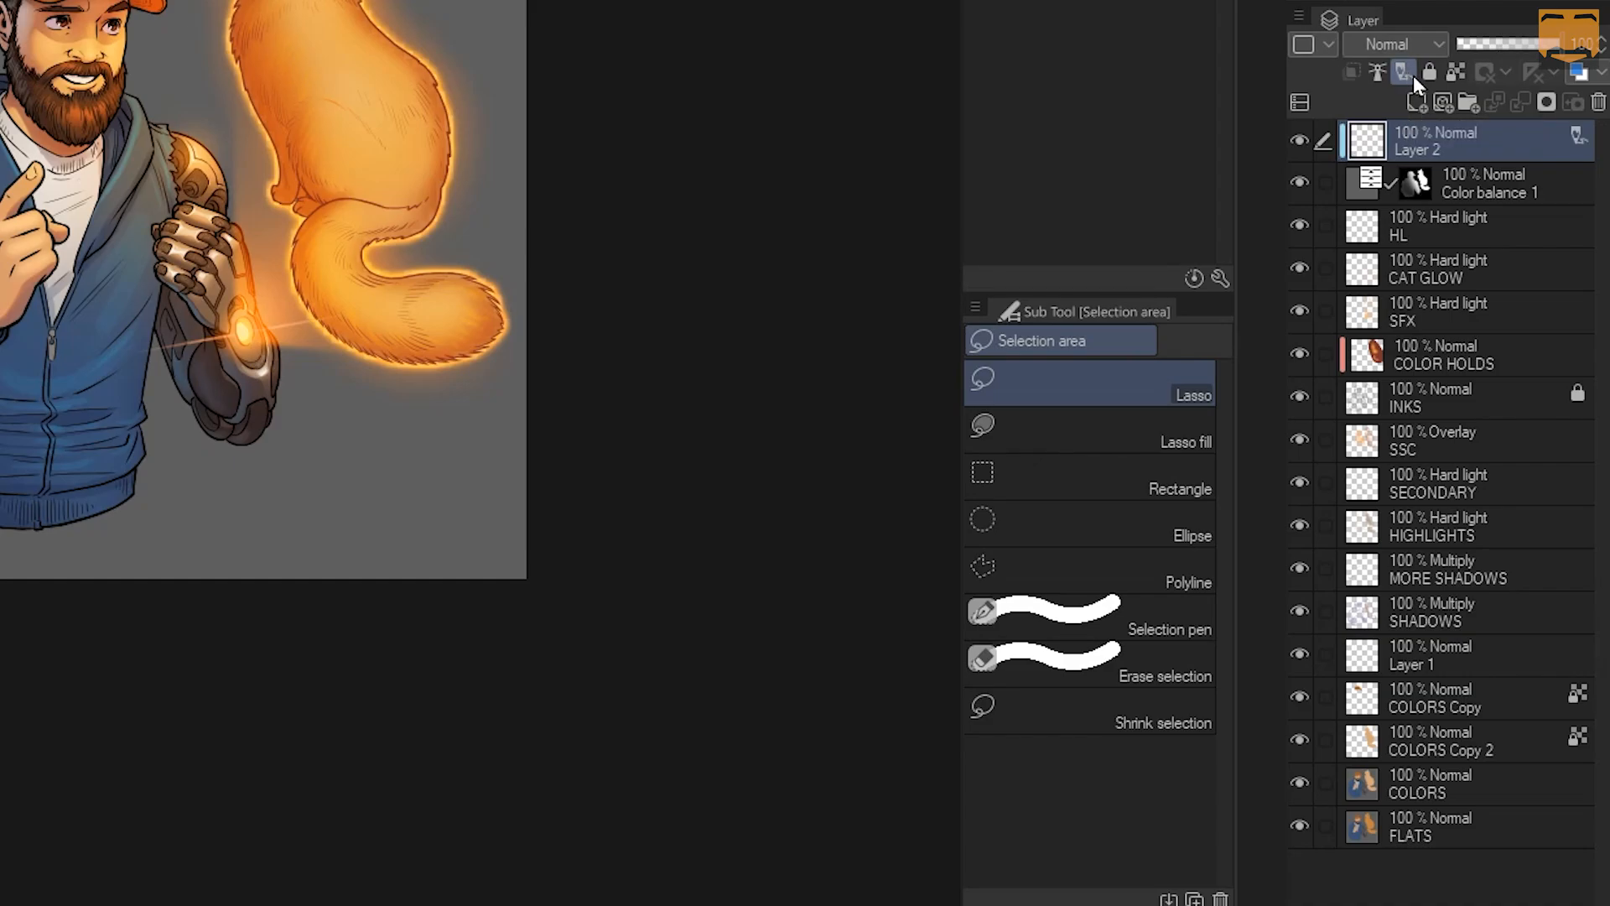
{"action": "key", "text": "p"}
{"action": "key", "text": "p"}
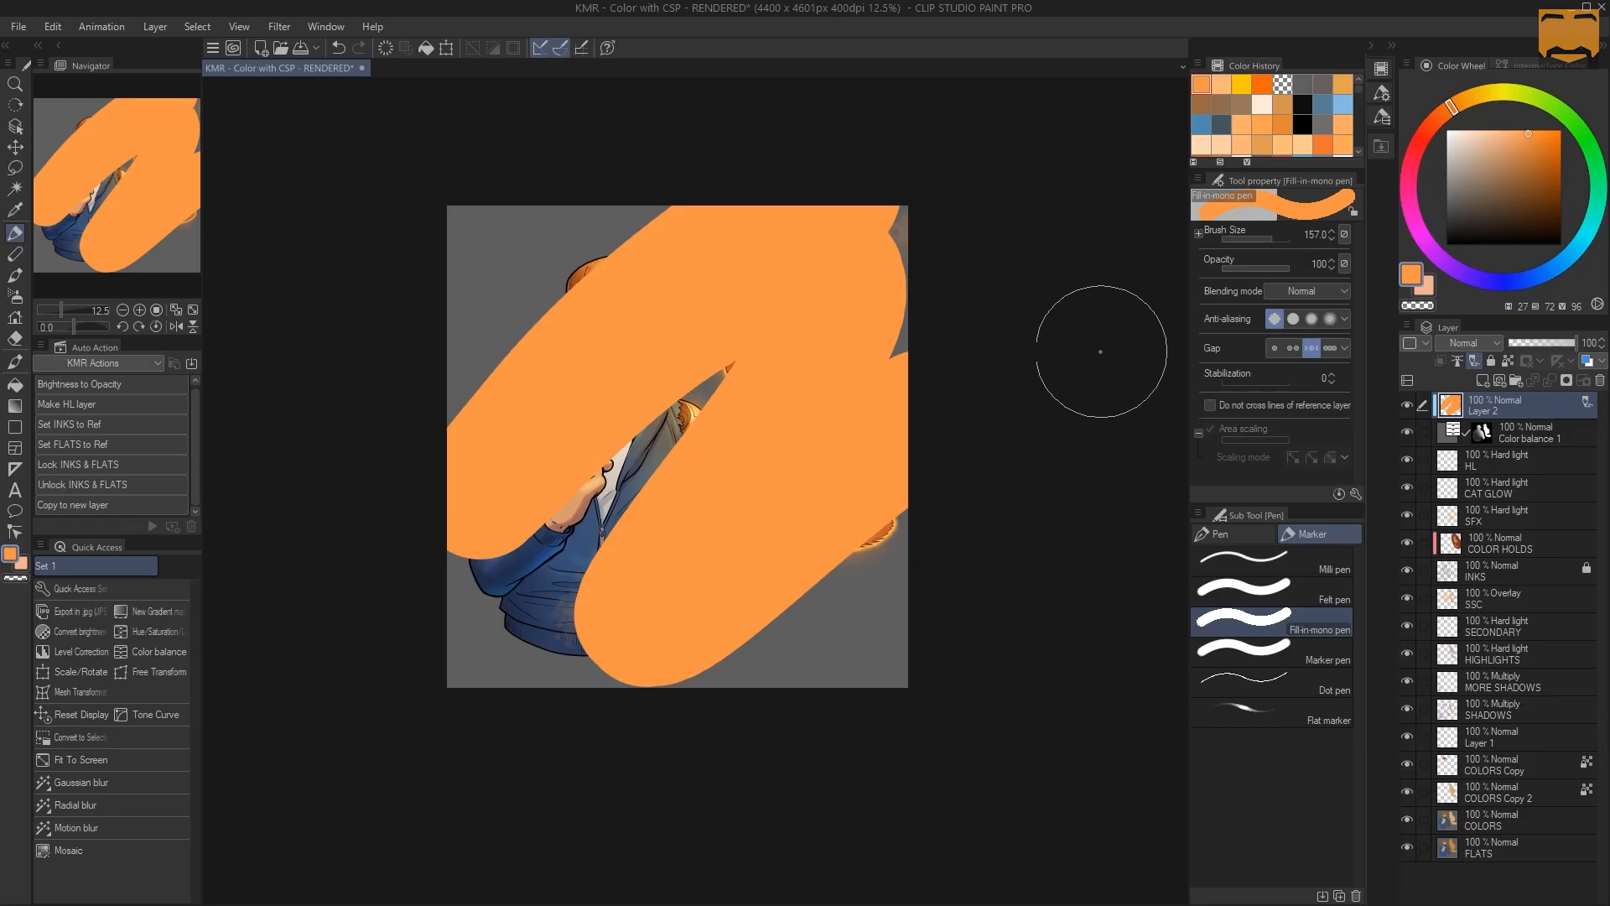
Export the illustration as a single-layer JPEG with default settings
{"action": "left_click", "coordinate": [18, 26]}
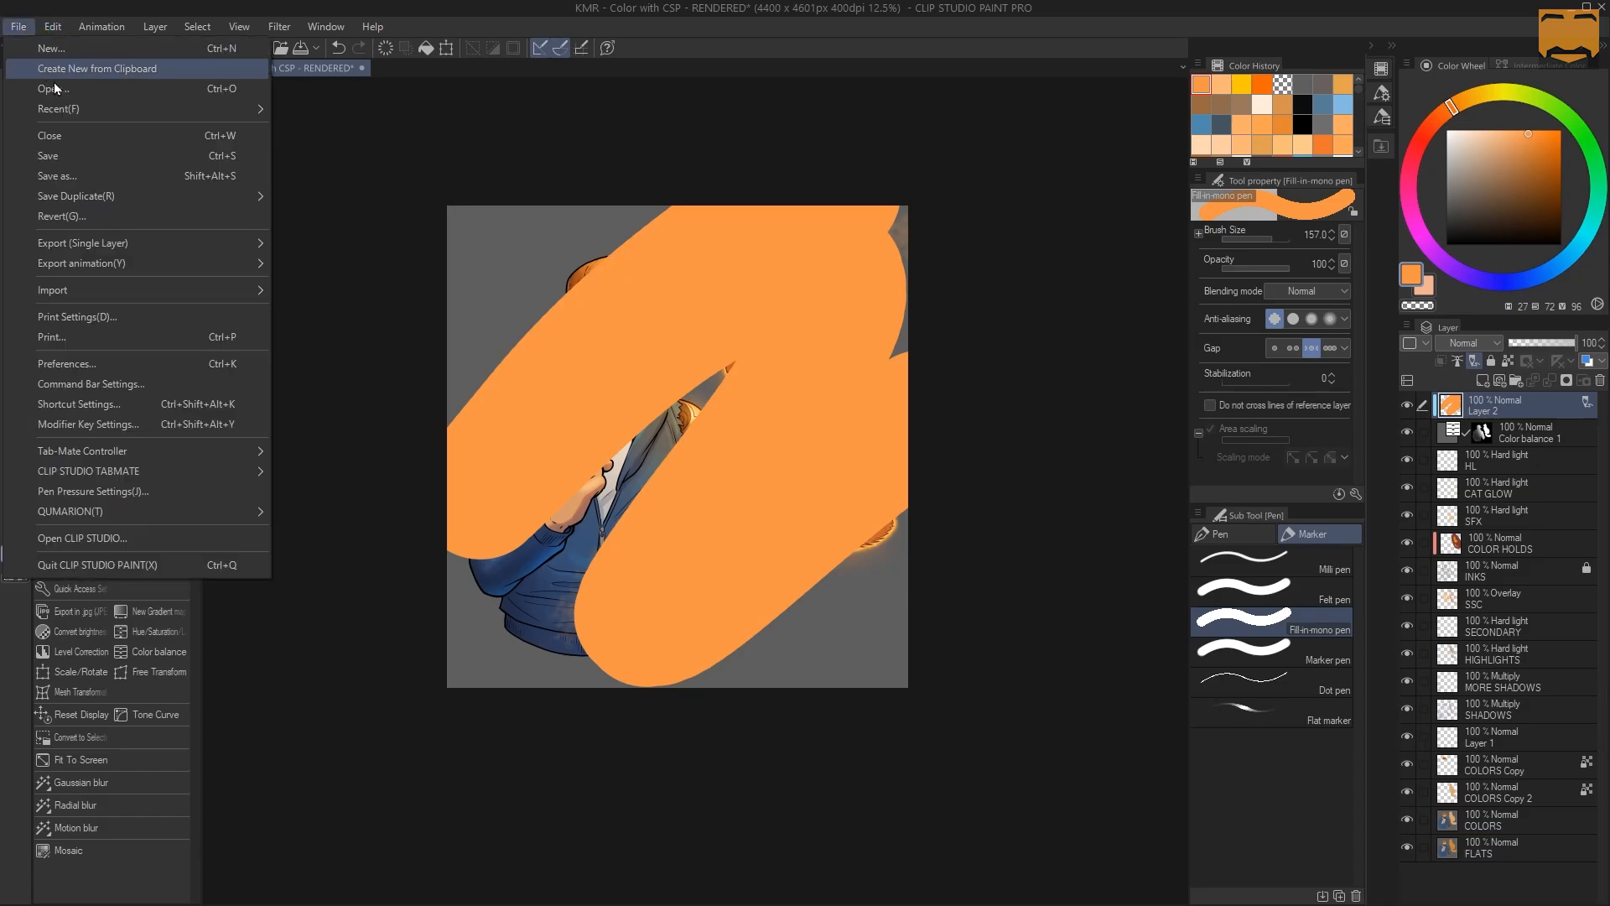
{"action": "mouse_move", "coordinate": [147, 243]}
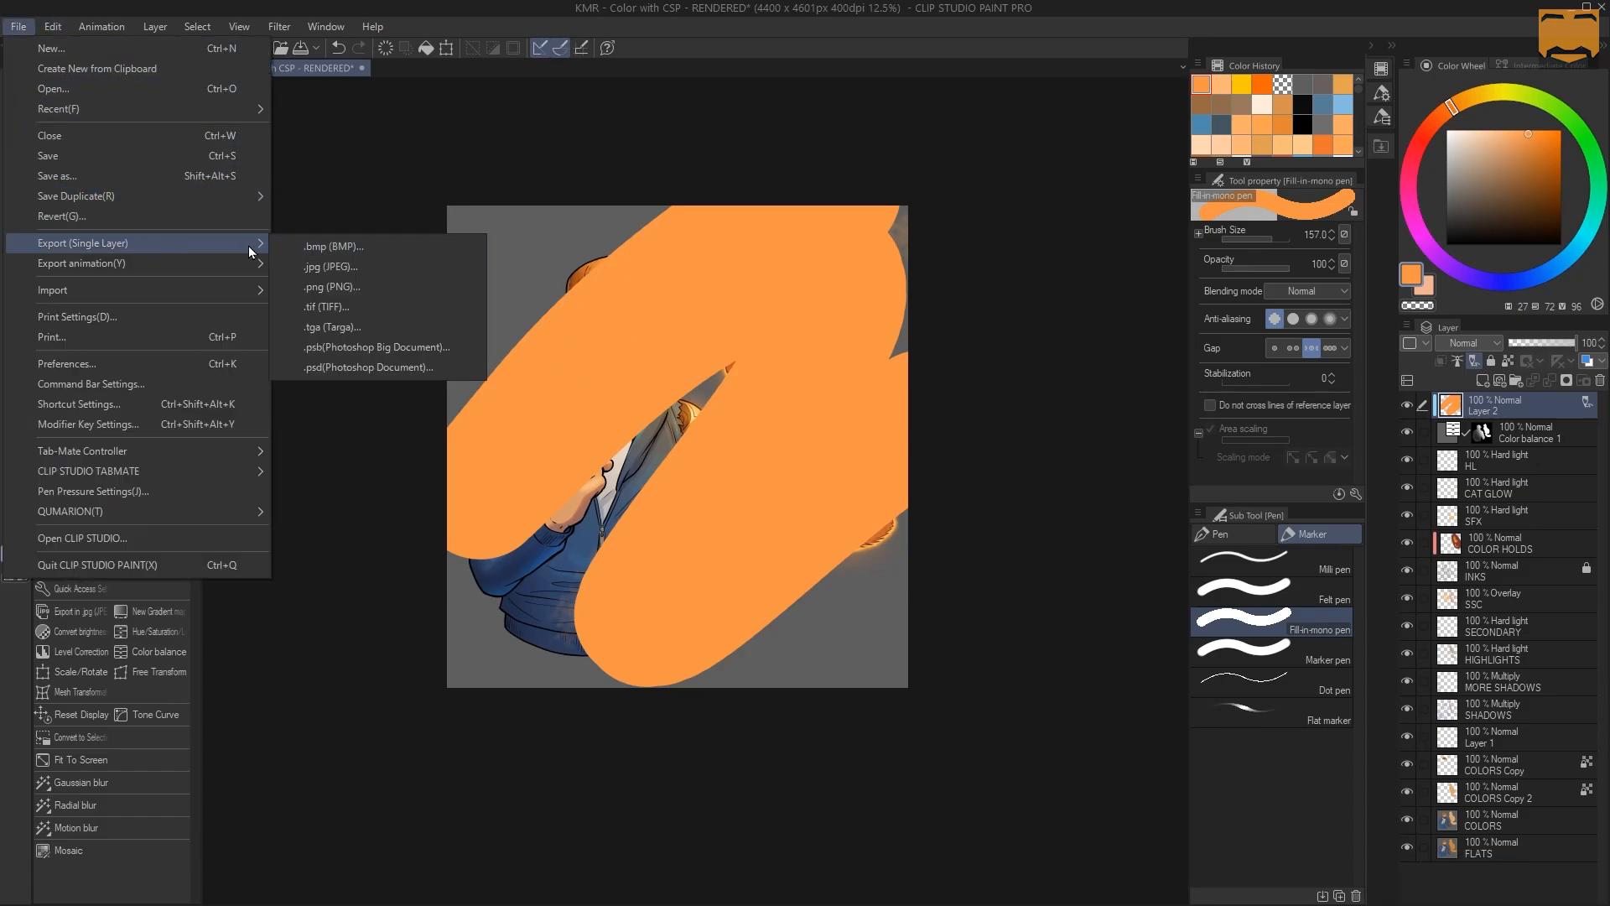
{"action": "left_click", "coordinate": [344, 267]}
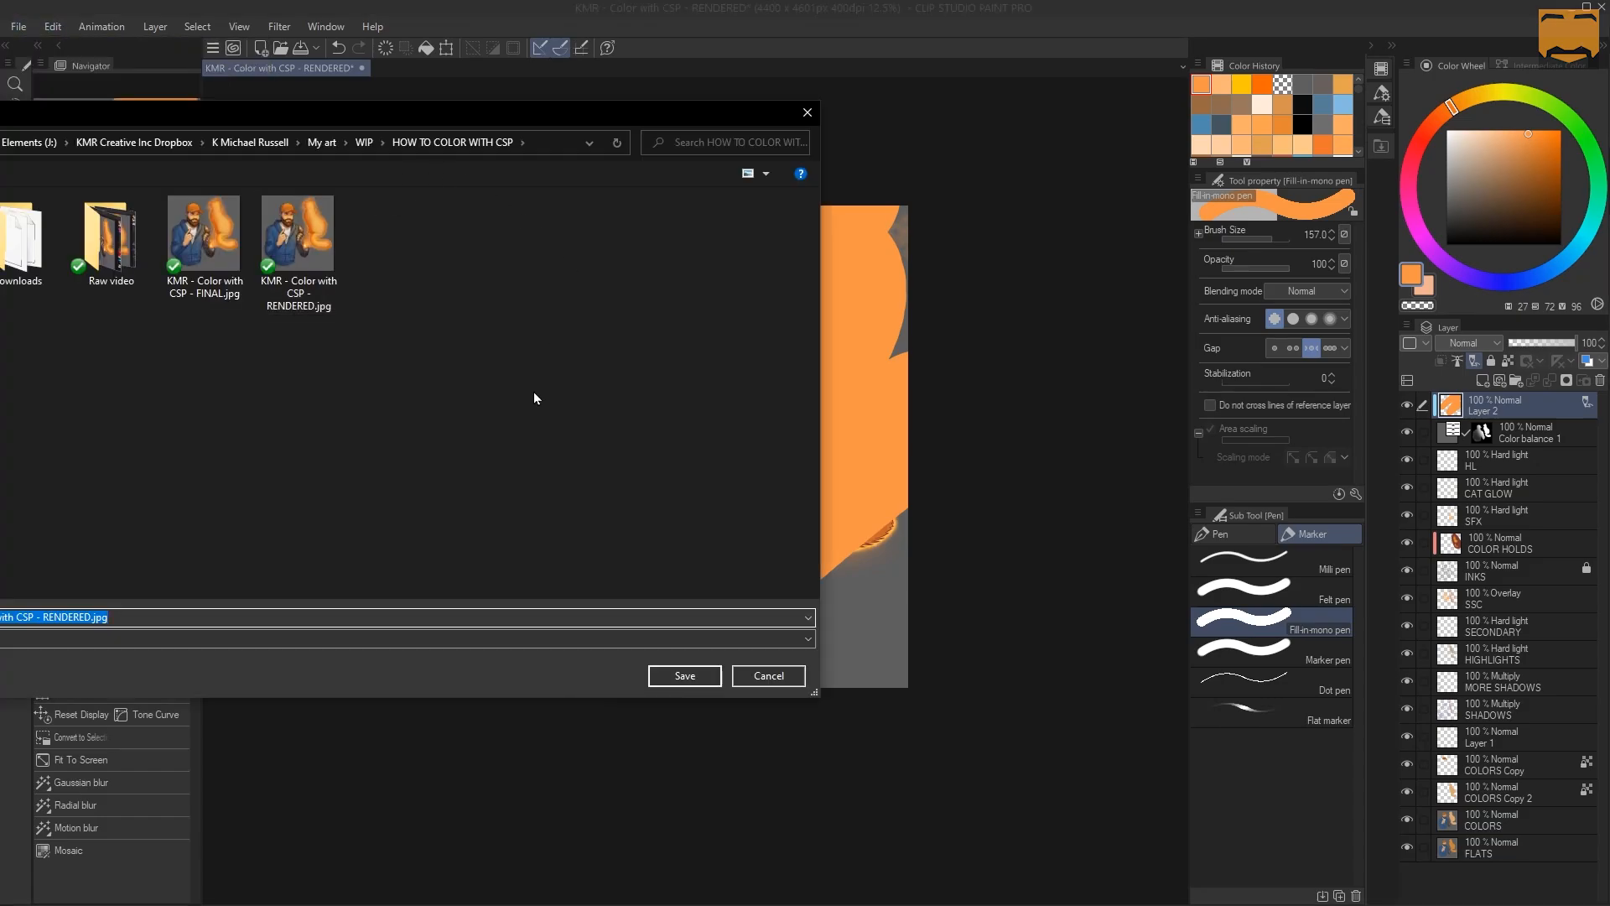
{"action": "key", "text": "Return"}
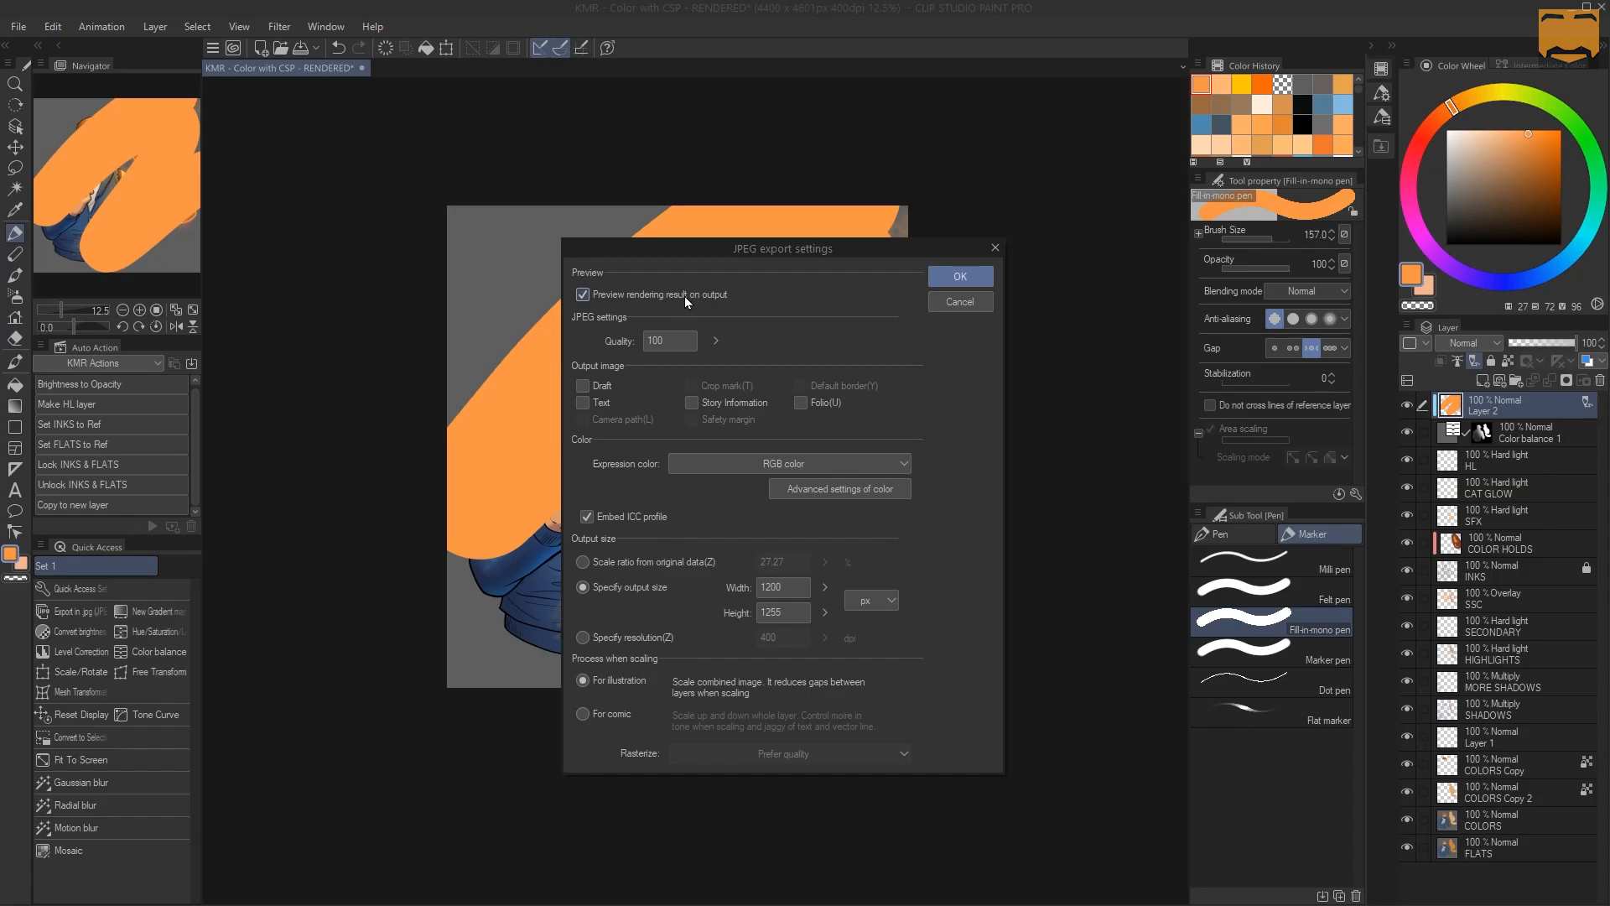
{"action": "left_click", "coordinate": [964, 273]}
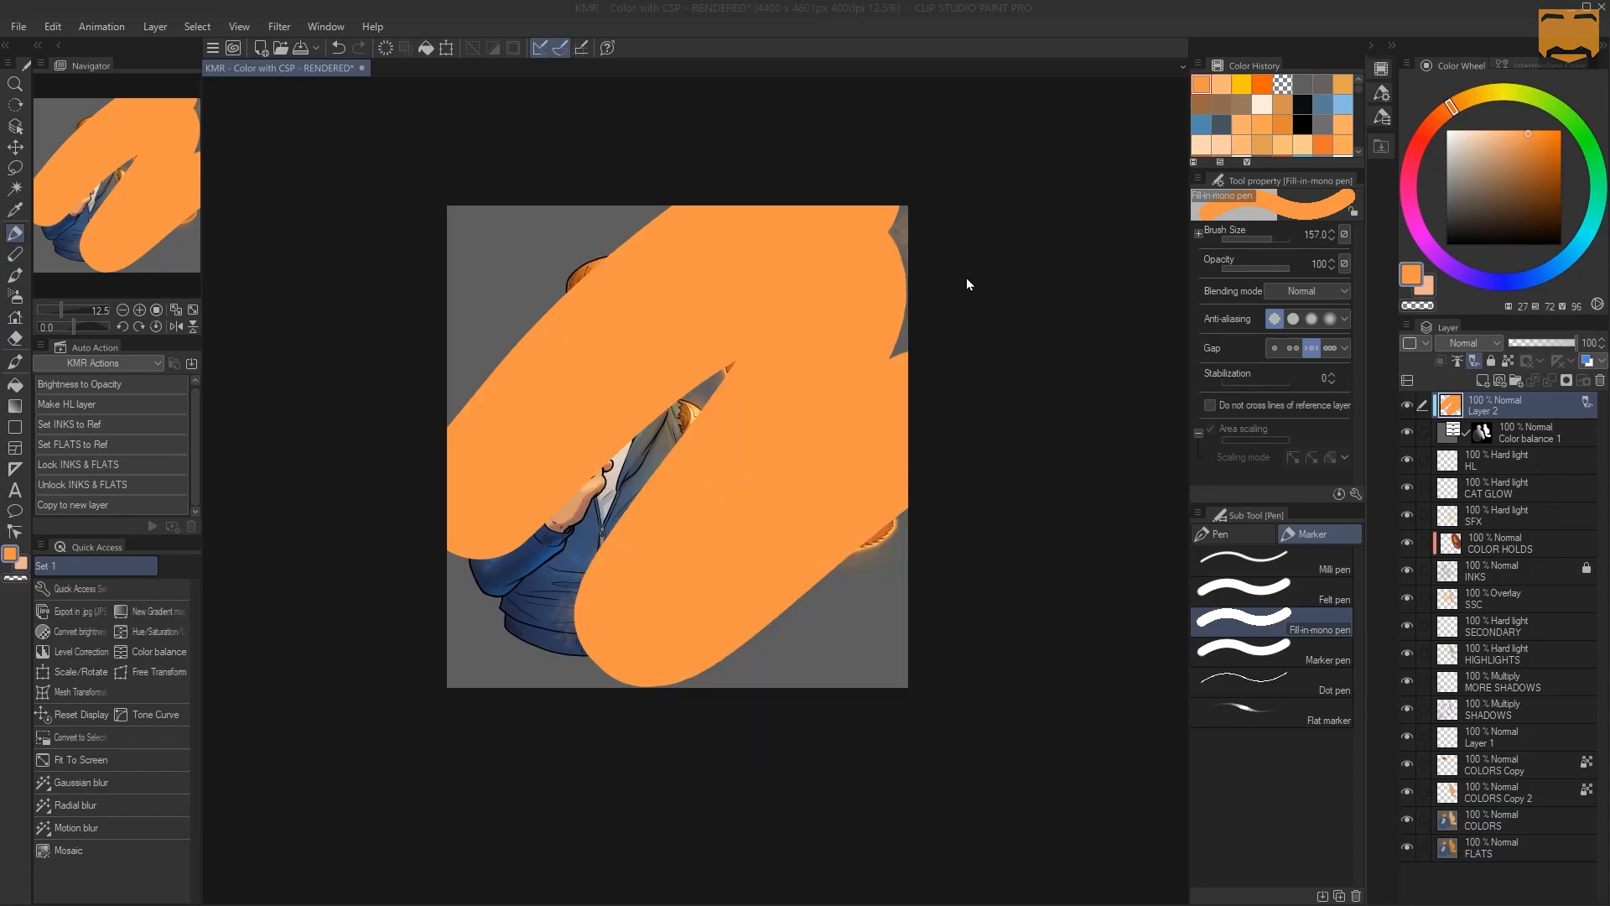
Check the export preview shows no draft scribbles, then delete Layer 2
{"action": "left_click_drag", "start_coordinate": [547, 403], "coordinate": [1068, 170]}
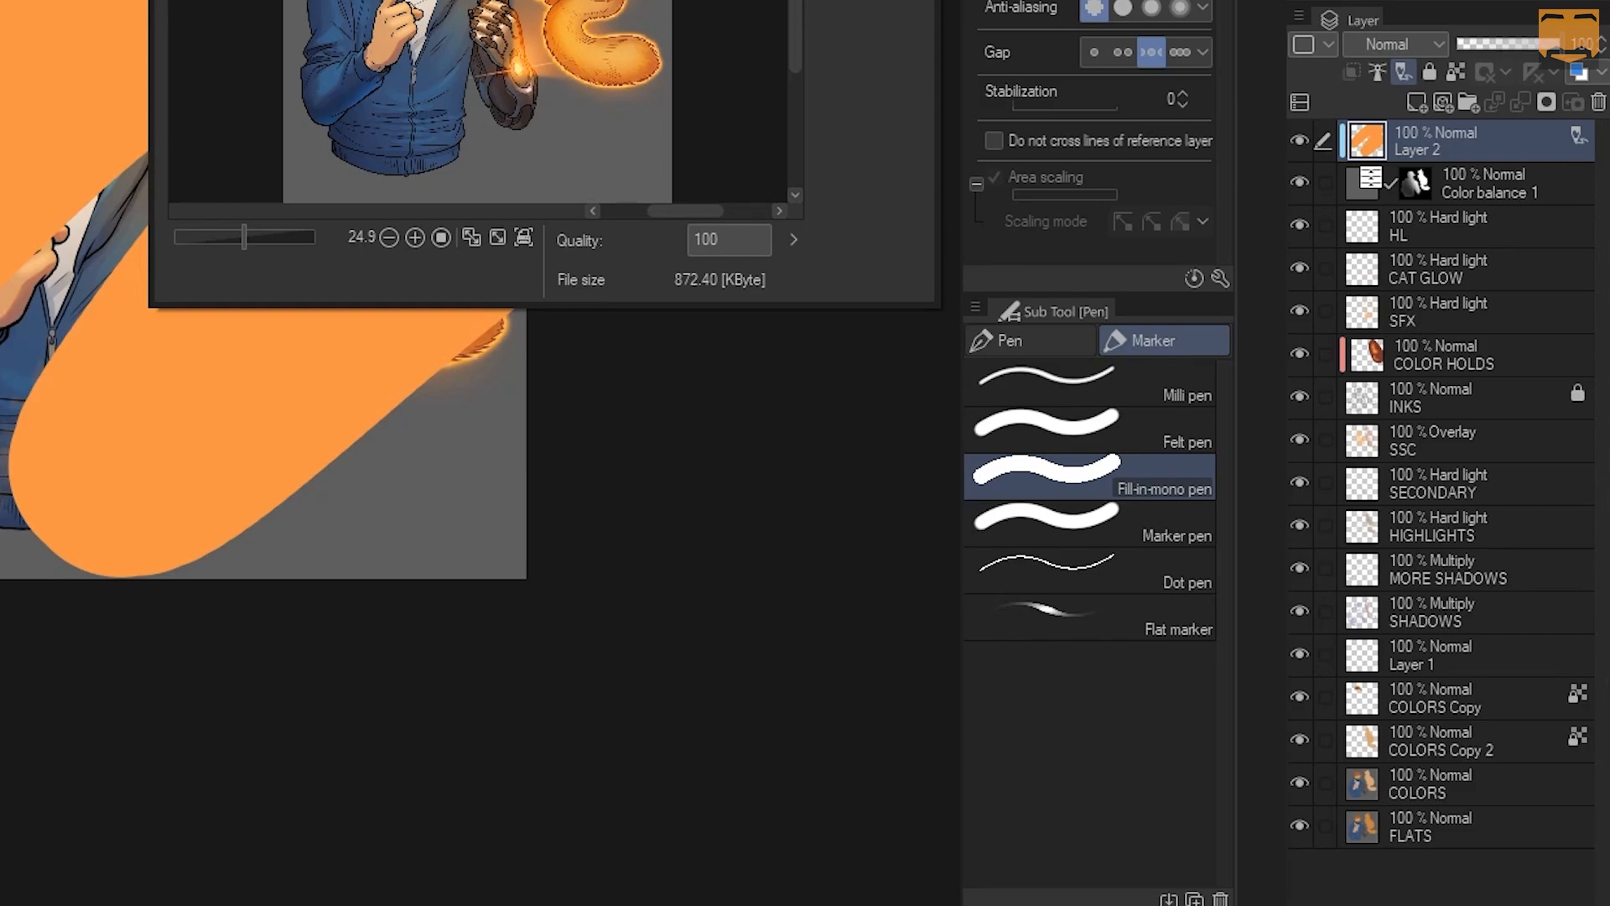
{"action": "key", "text": "Escape"}
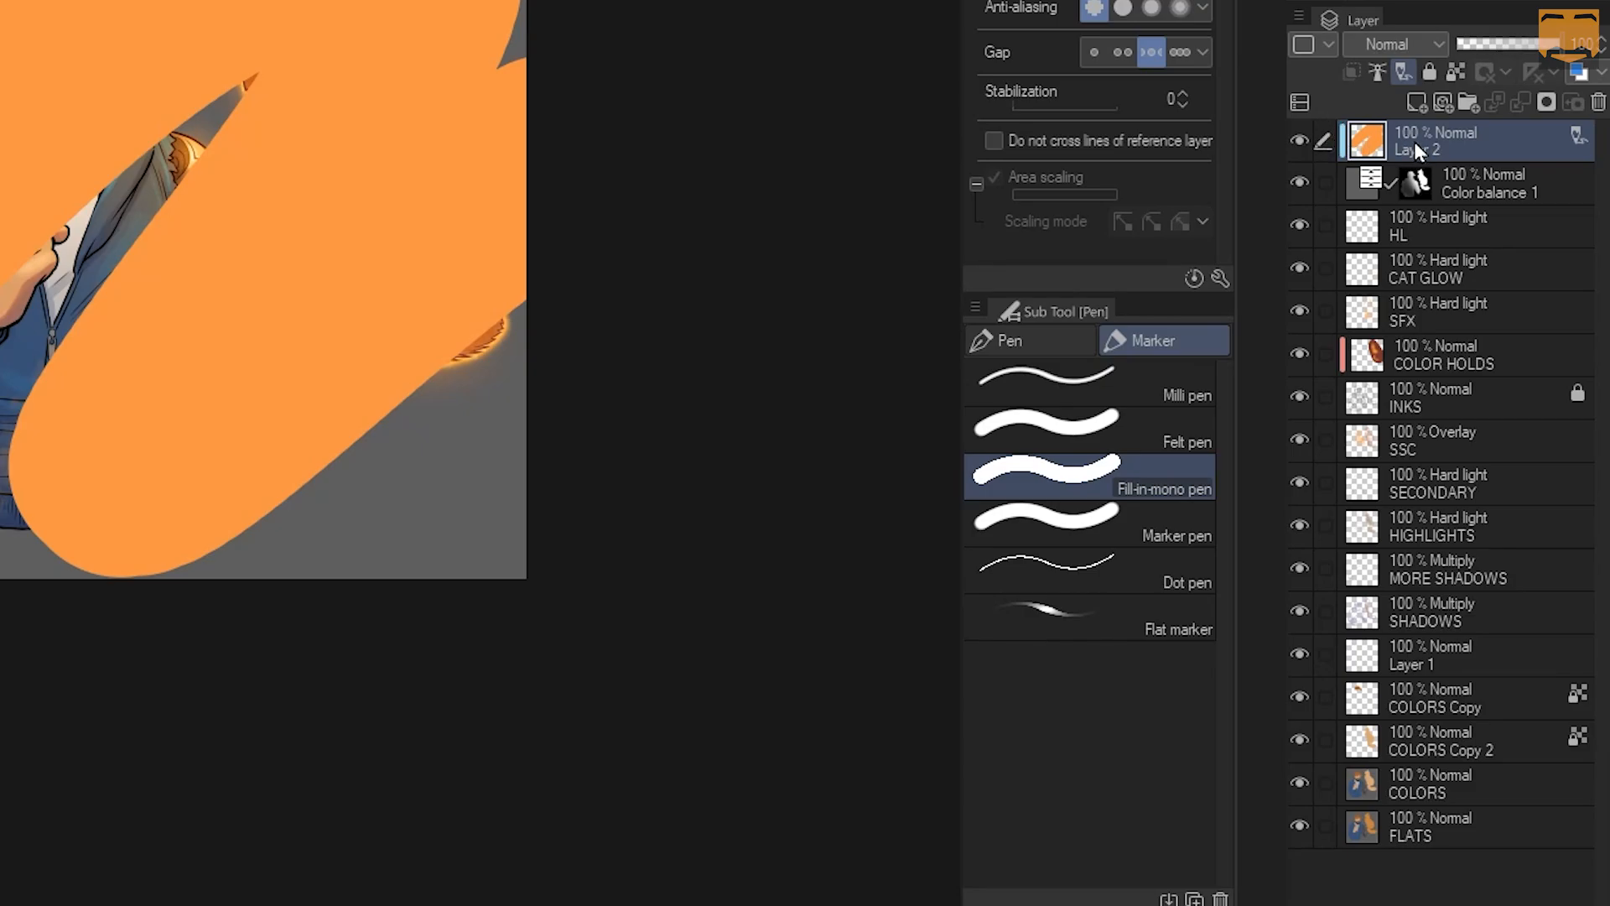
{"action": "right_click", "coordinate": [1417, 149]}
{"action": "left_click", "coordinate": [1492, 370]}
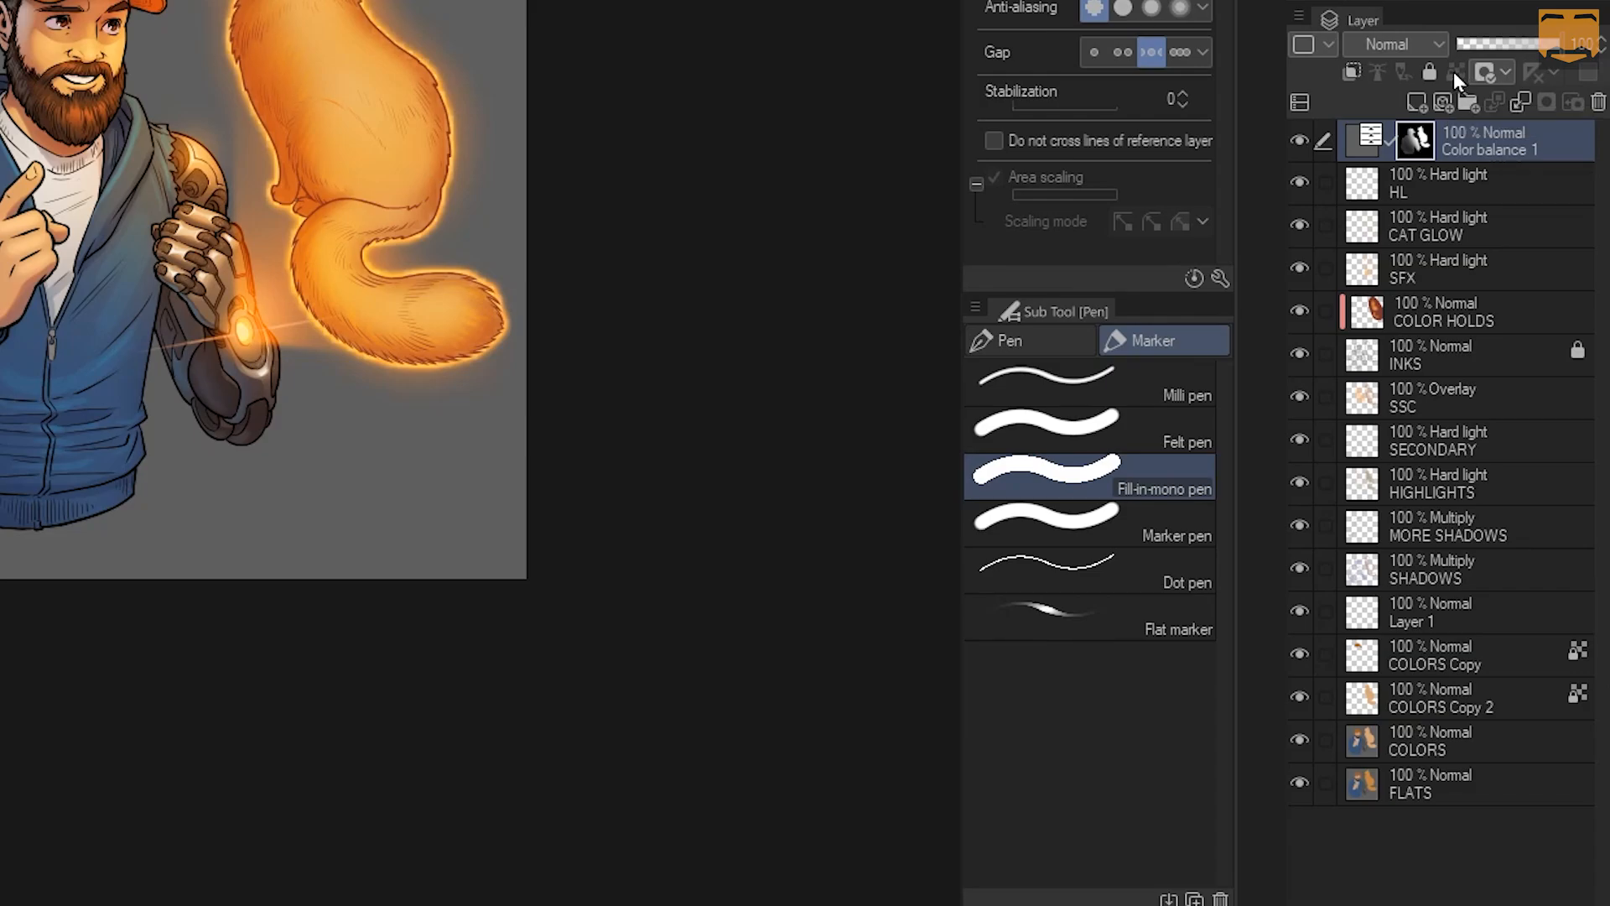
Add a new Layer 2, paint an orange zigzag across the cat, and undo it
{"action": "key", "text": "m"}
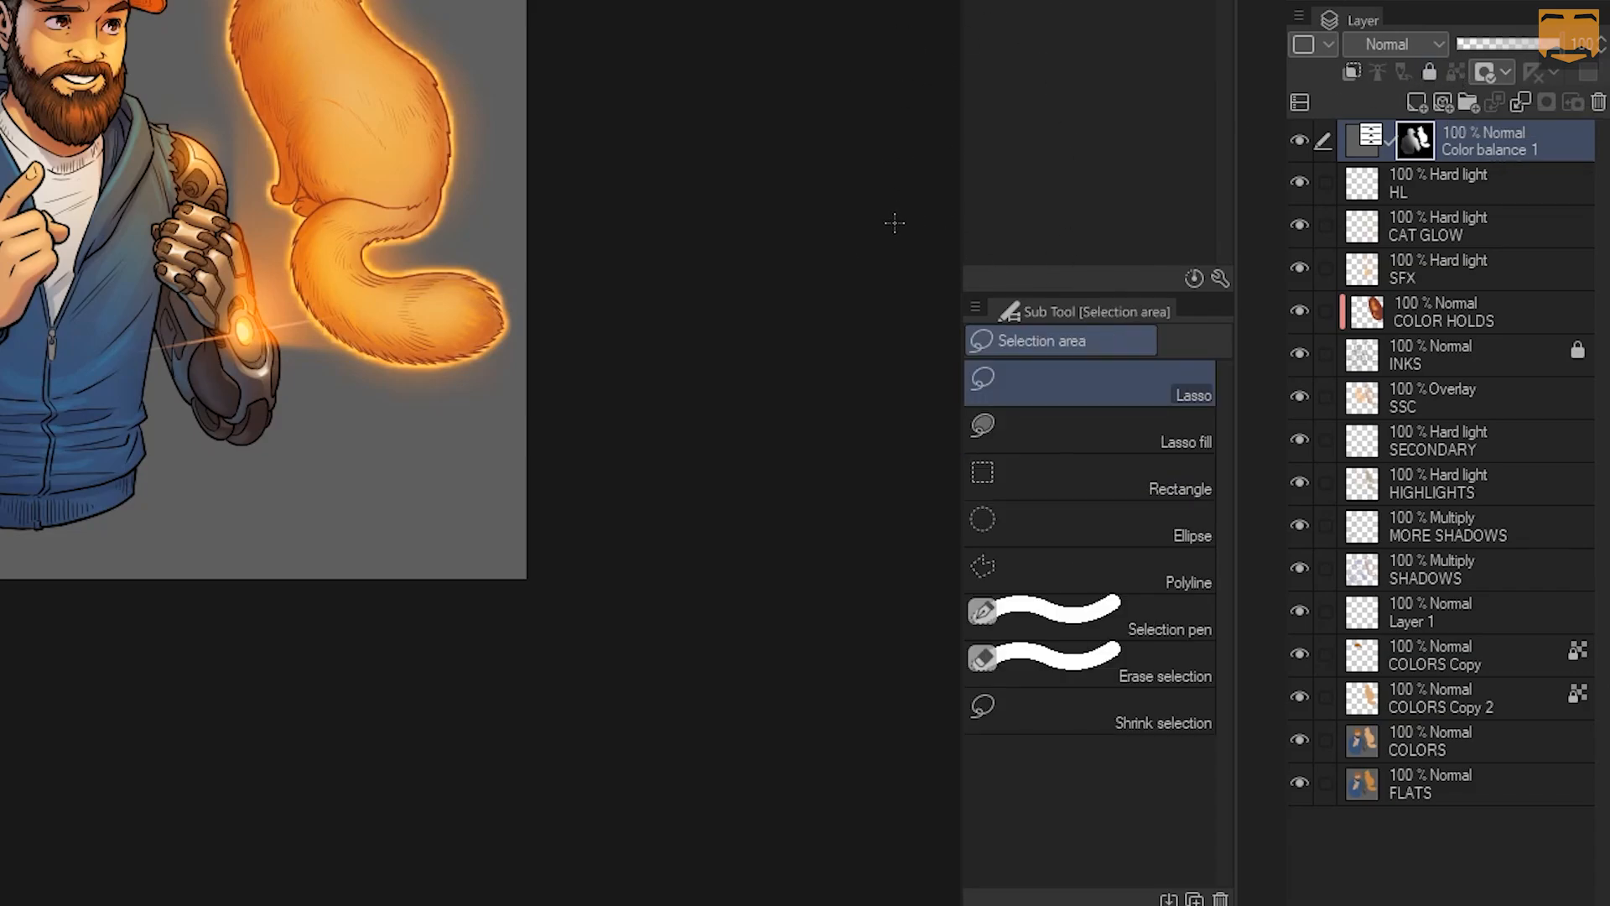
{"action": "key", "text": "ctrl+shift+n"}
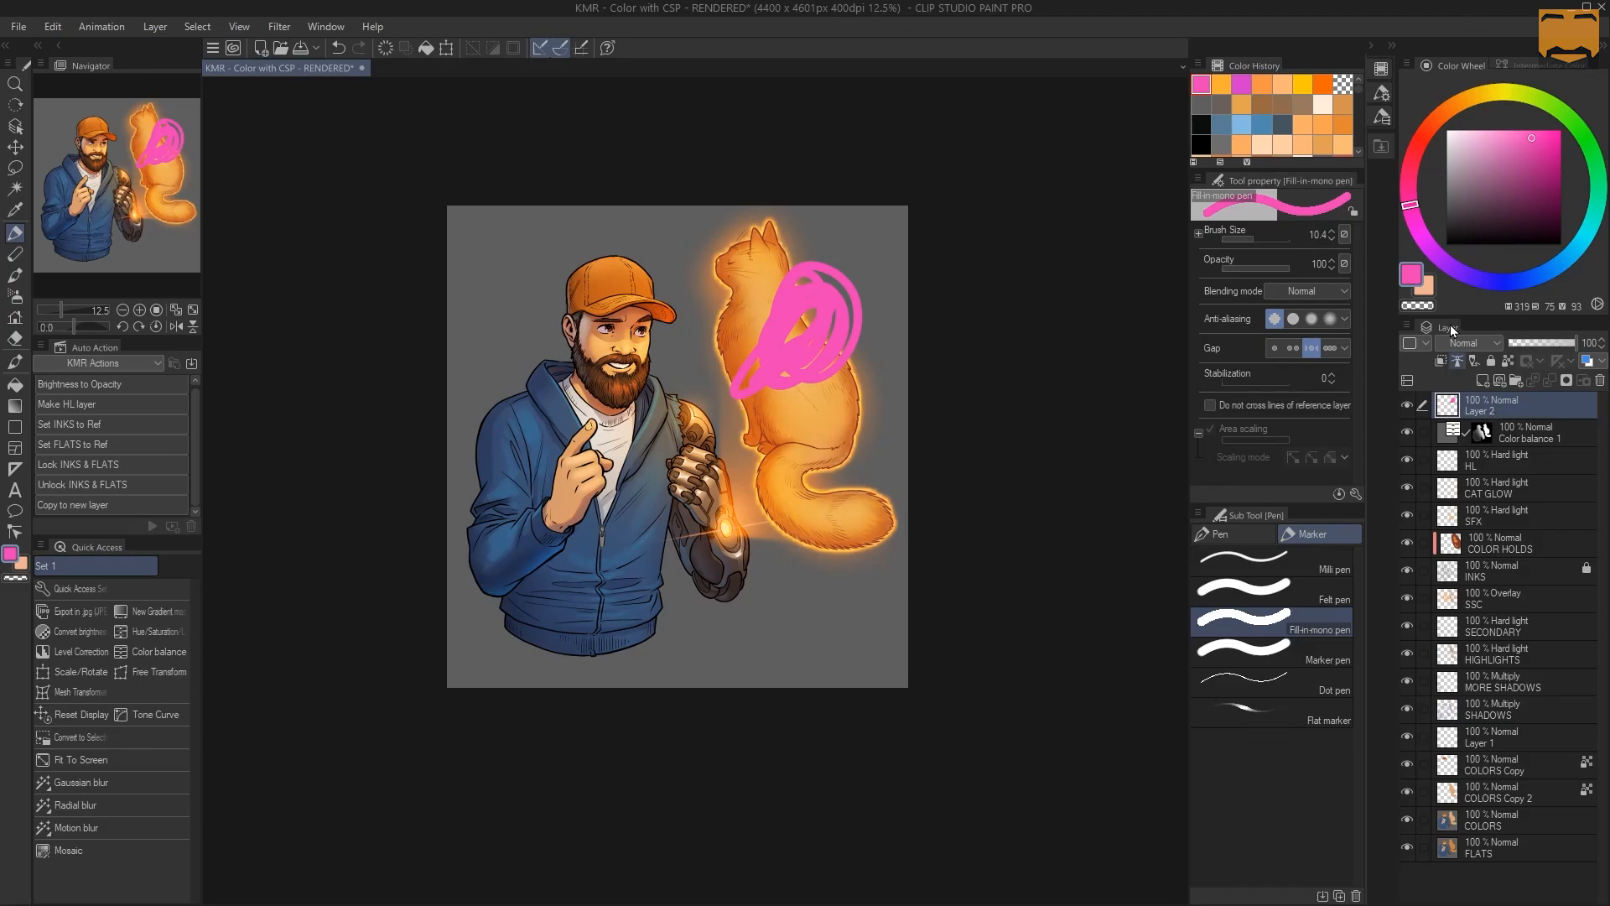
{"action": "left_click", "coordinate": [1470, 98]}
{"action": "key", "text": "p"}
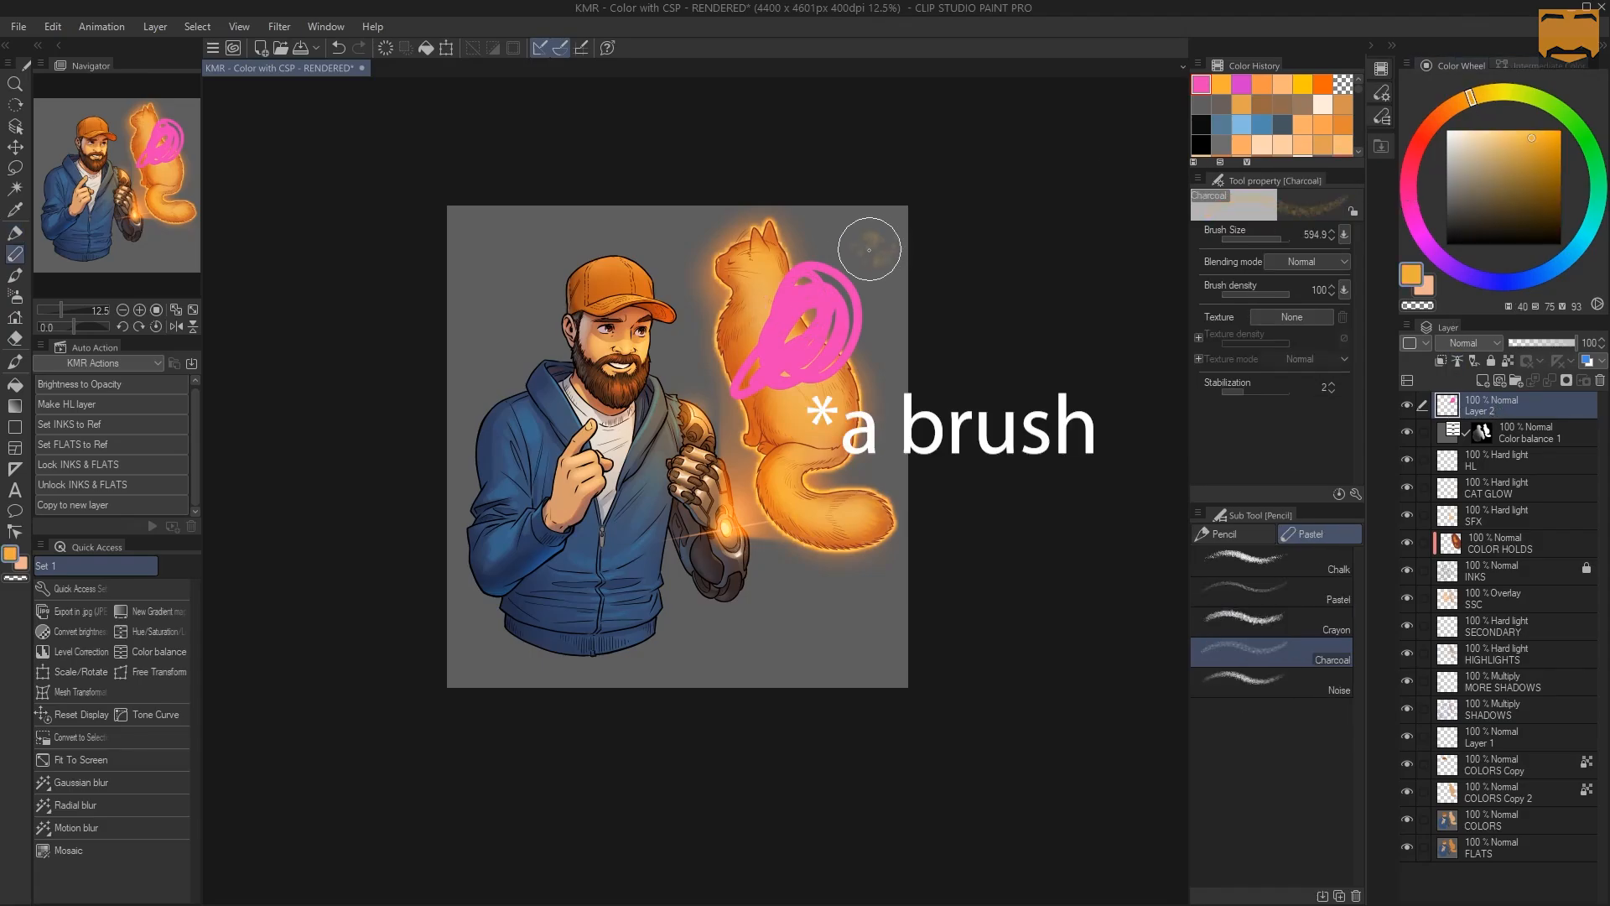
{"action": "key", "text": "p"}
{"action": "mouse_move", "coordinate": [889, 225]}
{"action": "left_mouse_down"}
{"action": "mouse_move", "coordinate": [658, 412]}
{"action": "mouse_move", "coordinate": [904, 336]}
{"action": "mouse_move", "coordinate": [696, 666]}
{"action": "left_mouse_up"}
{"action": "key", "text": "ctrl+z"}
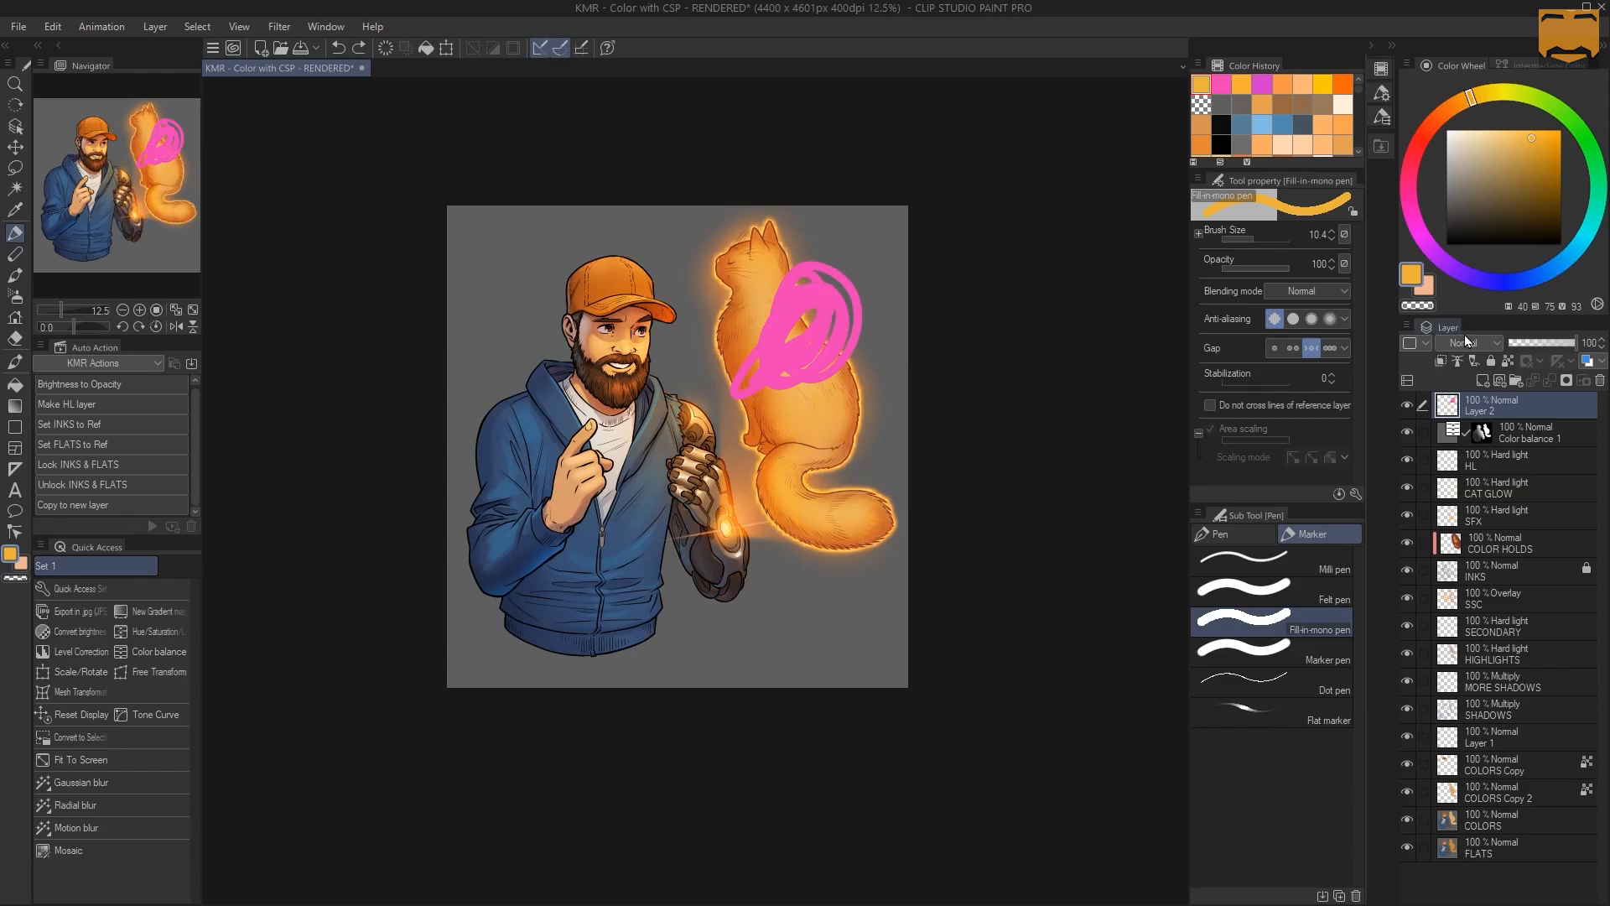
Lock transparent pixels on Layer 2, paint orange over the pink scribble, then undo
{"action": "left_click", "coordinate": [1511, 361]}
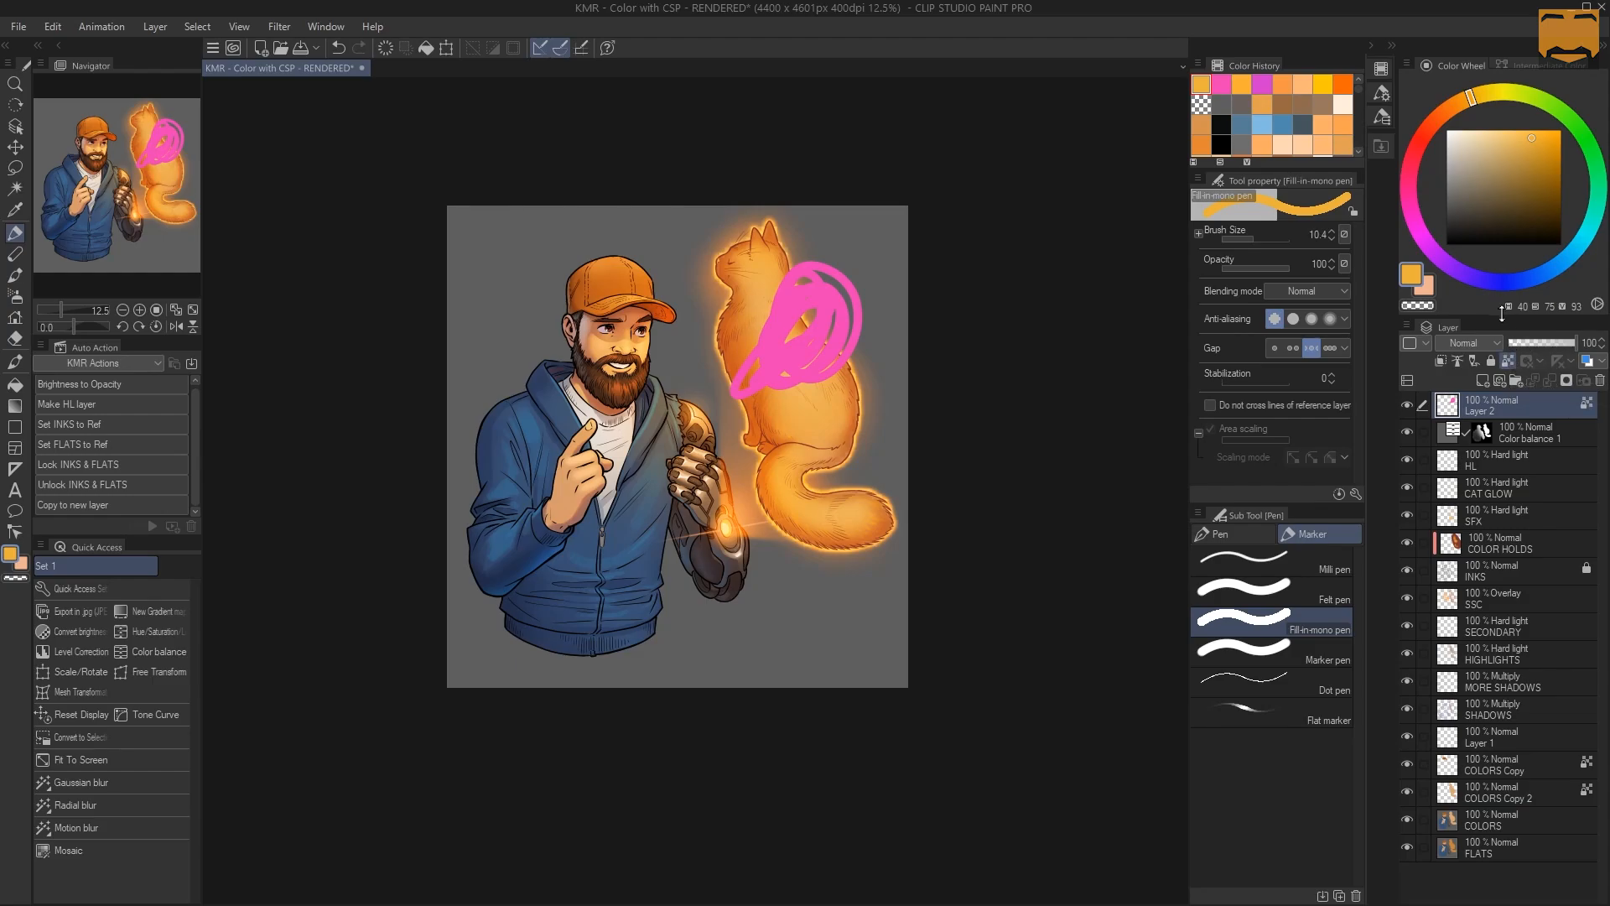
{"action": "key", "text": "p"}
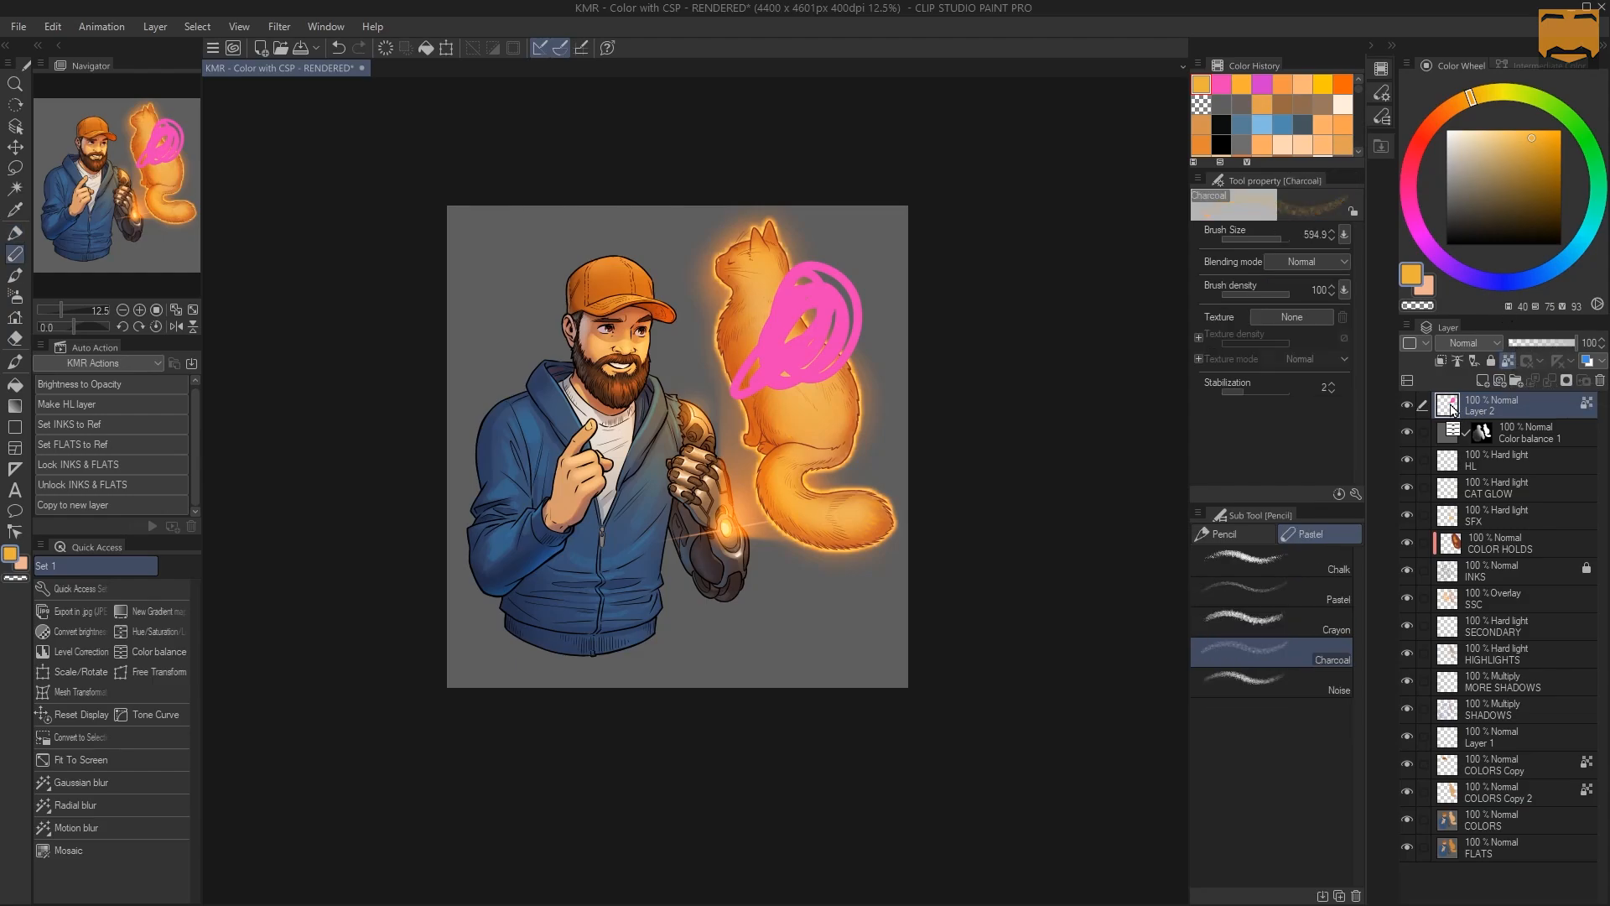
{"action": "key", "text": "p"}
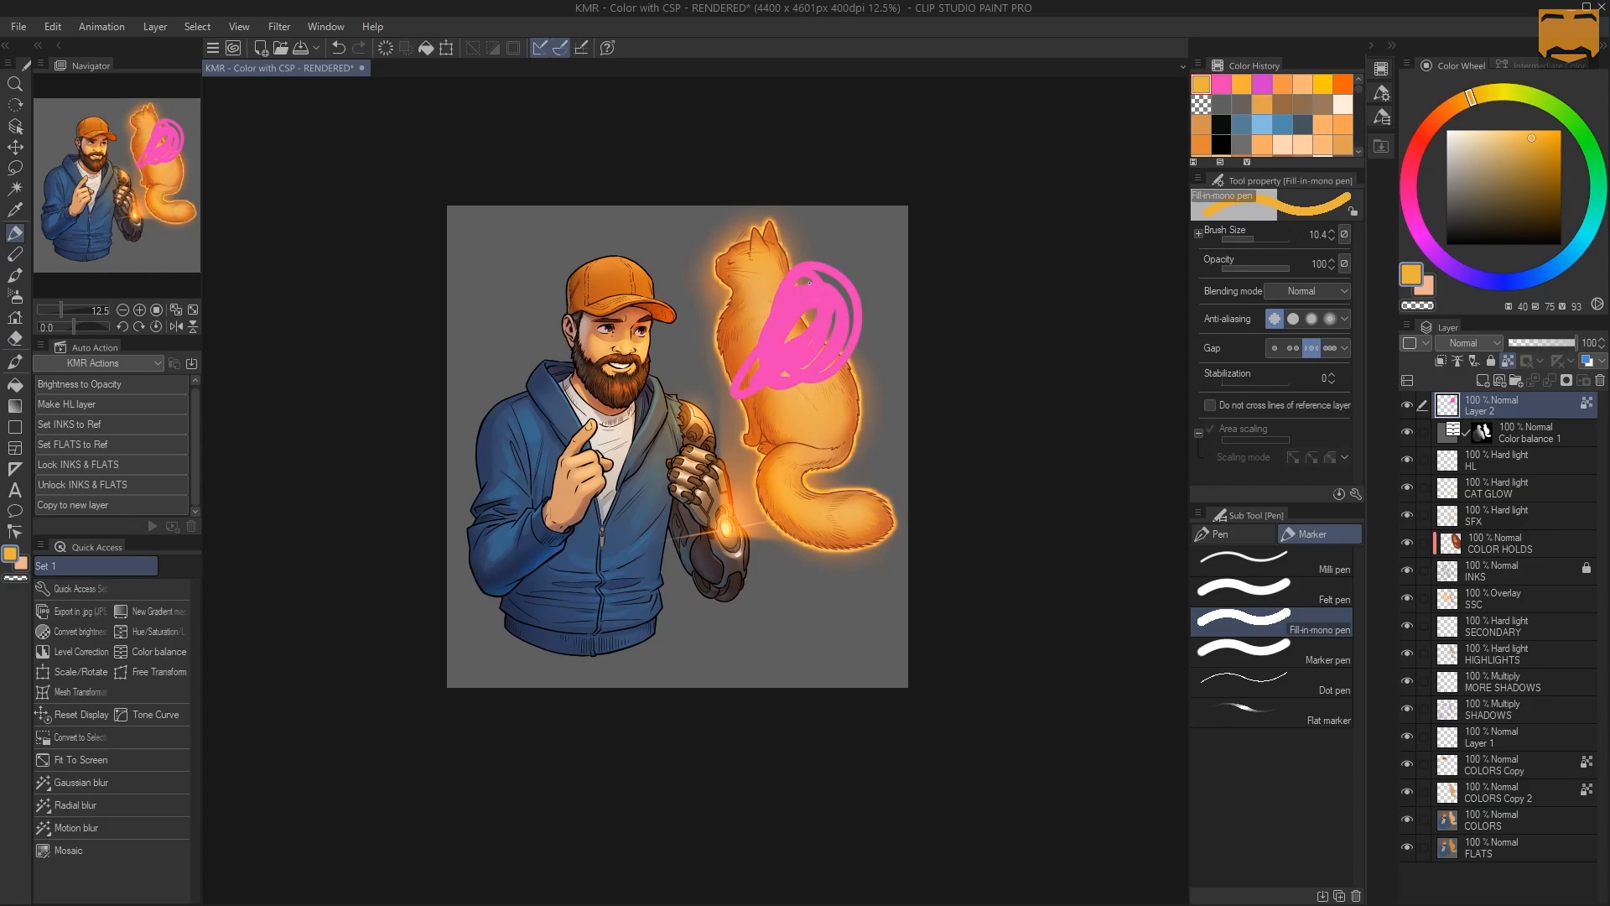
{"action": "mouse_move", "coordinate": [752, 375]}
{"action": "left_mouse_down"}
{"action": "mouse_move", "coordinate": [782, 392]}
{"action": "mouse_move", "coordinate": [880, 300]}
{"action": "left_mouse_up"}
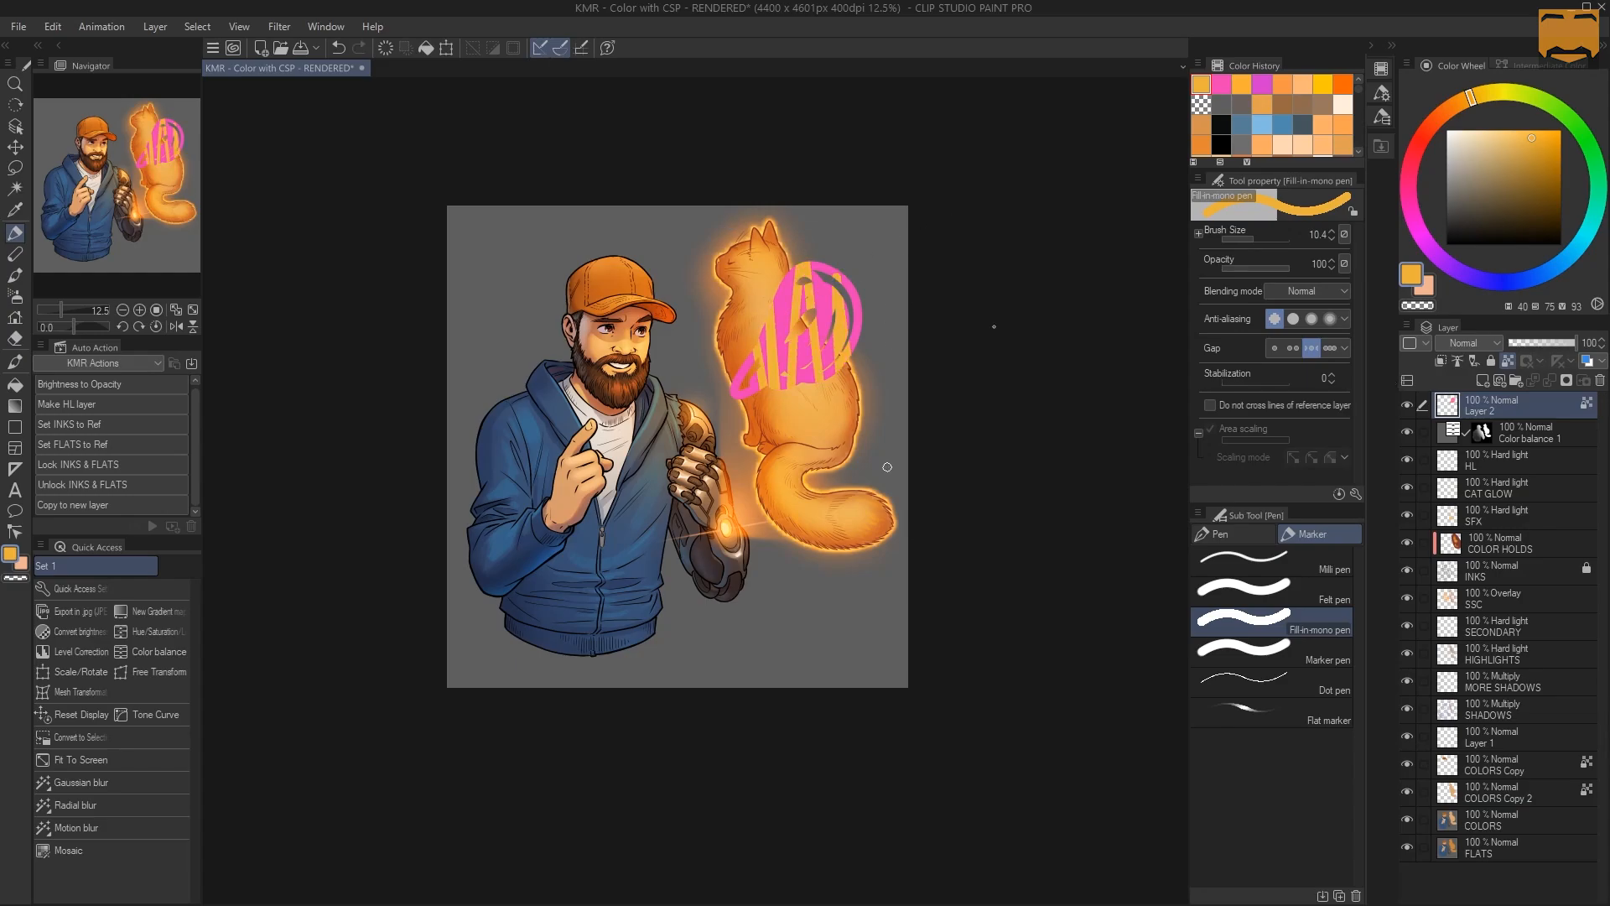
{"action": "key", "text": "ctrl+z"}
Paint orange stripes inside the pink scribble with the marker pen and undo them
{"action": "key", "text": "m"}
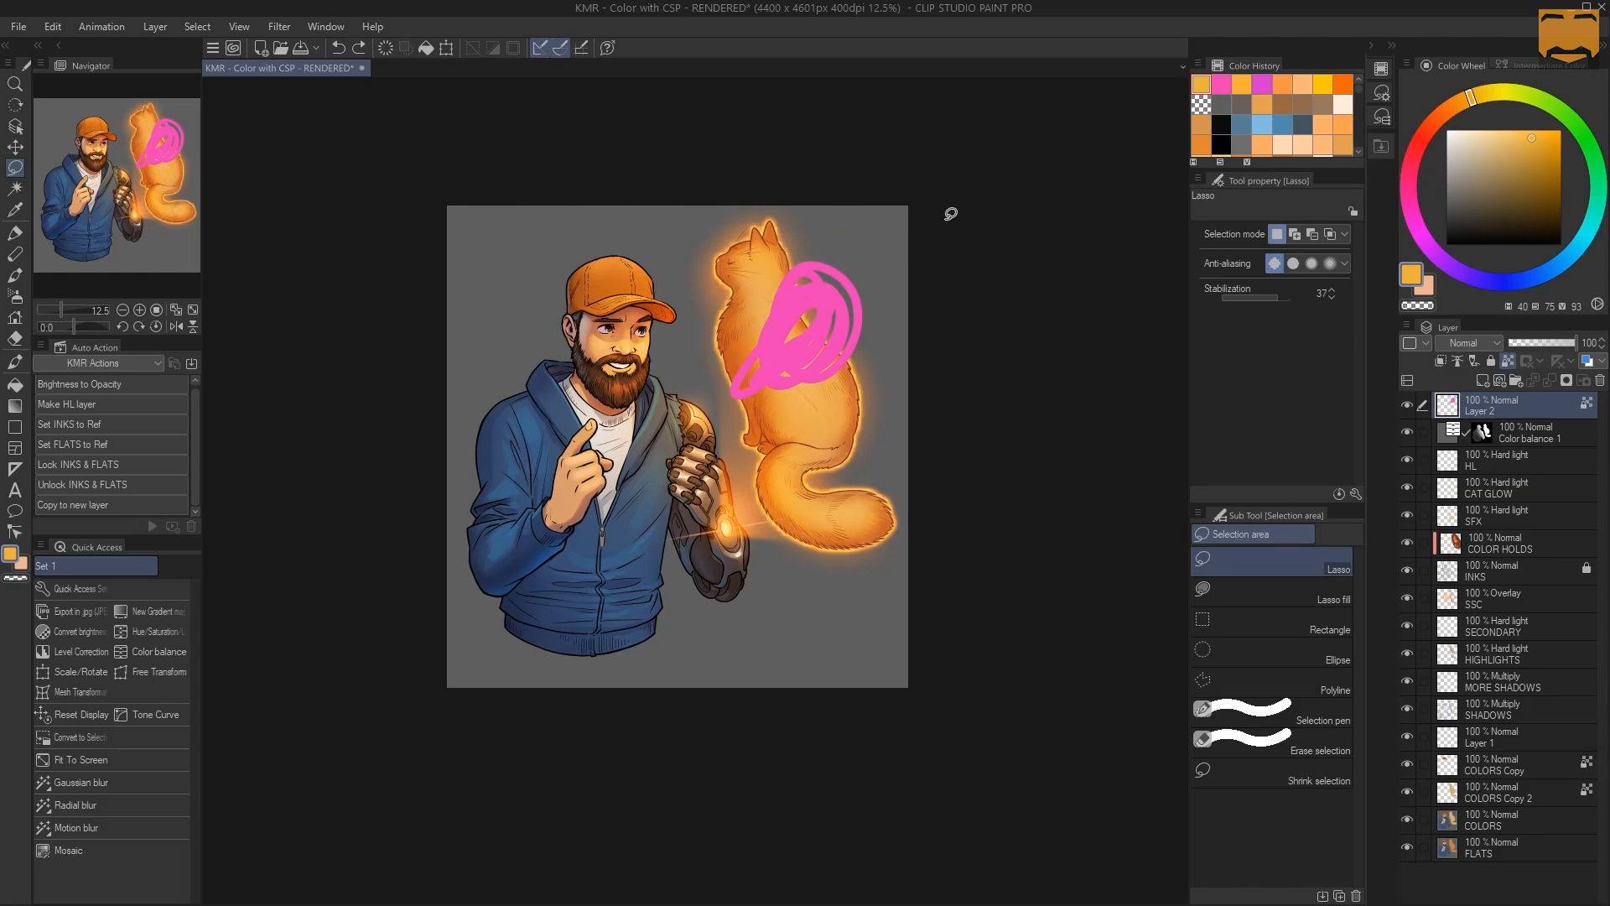
{"action": "key", "text": "p"}
{"action": "mouse_move", "coordinate": [734, 394]}
{"action": "left_mouse_down"}
{"action": "mouse_move", "coordinate": [831, 267]}
{"action": "mouse_move", "coordinate": [857, 318]}
{"action": "left_mouse_up"}
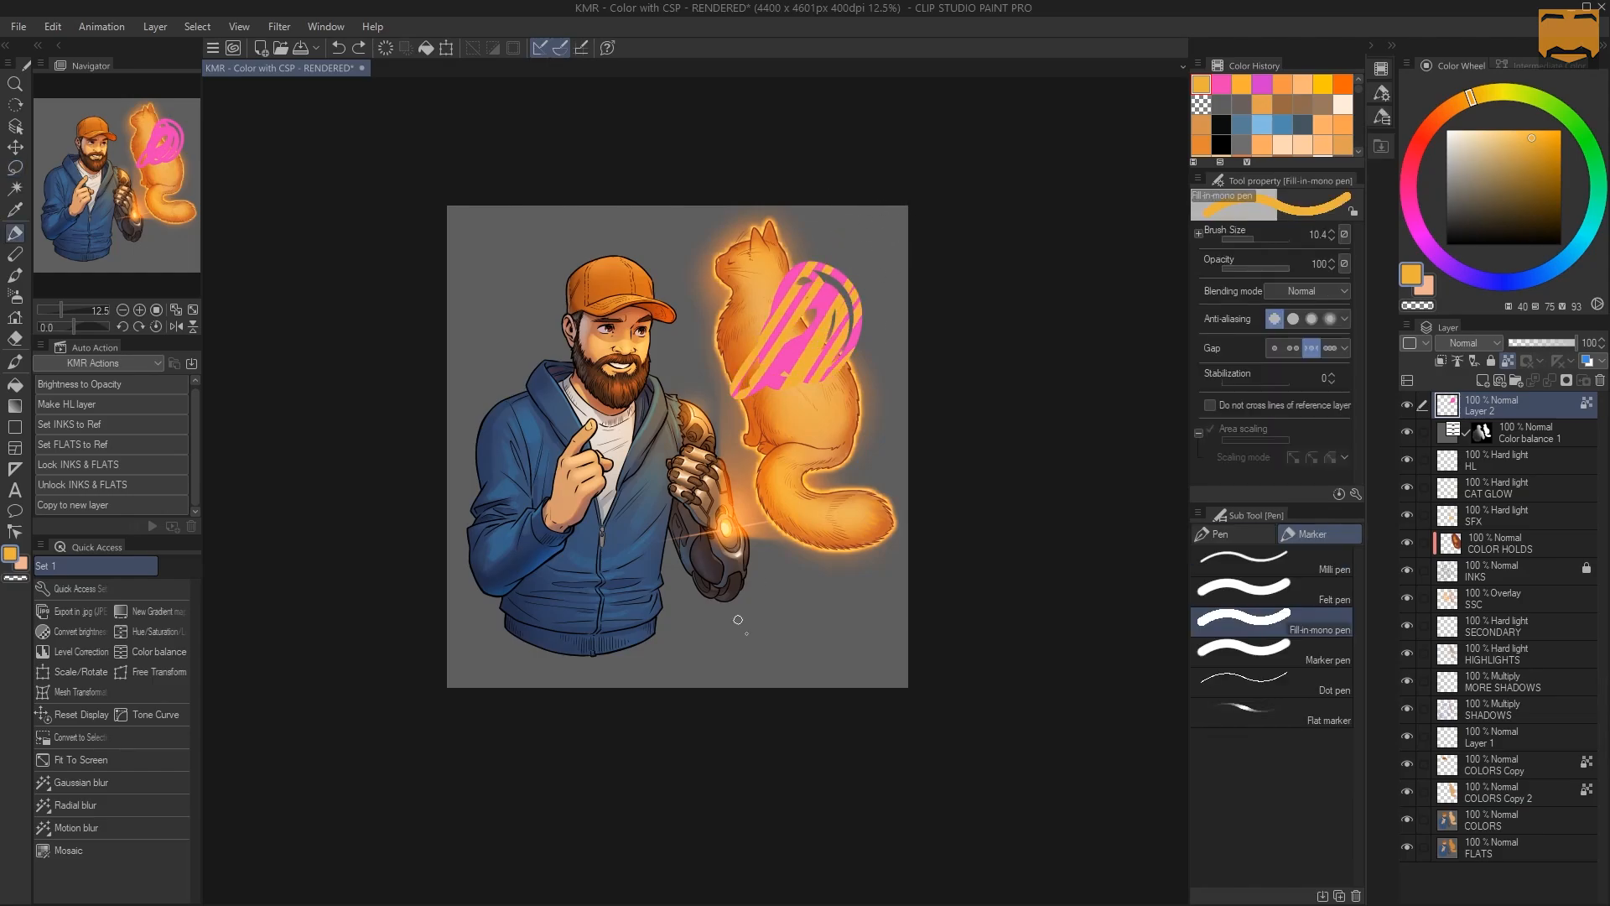
{"action": "key", "text": "ctrl+z"}
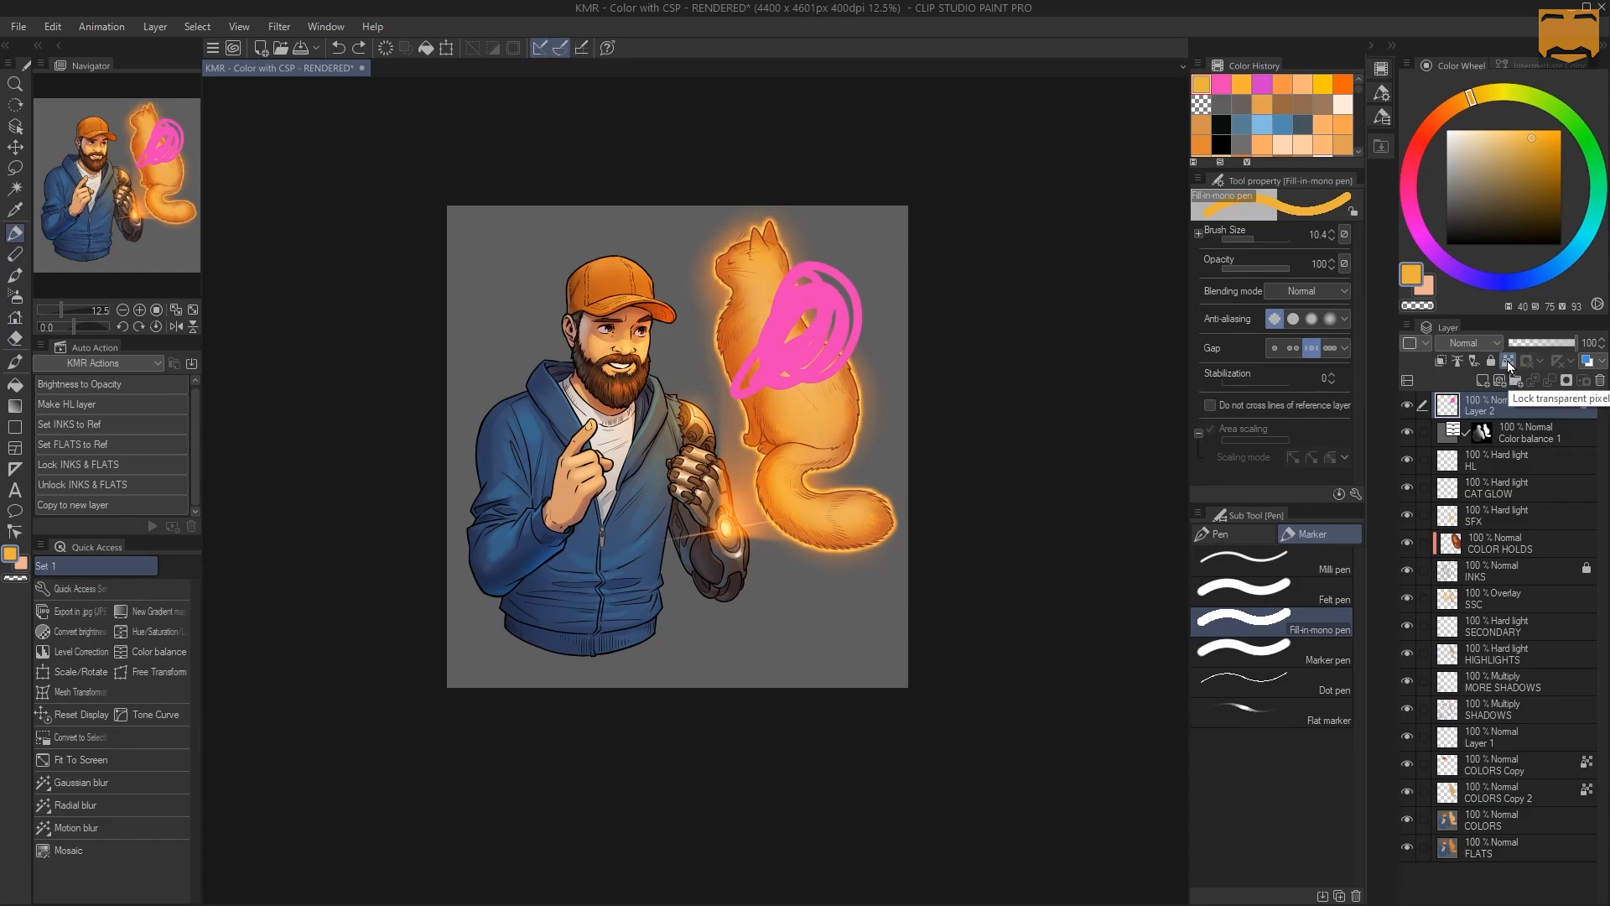
{"action": "left_click", "coordinate": [1539, 360]}
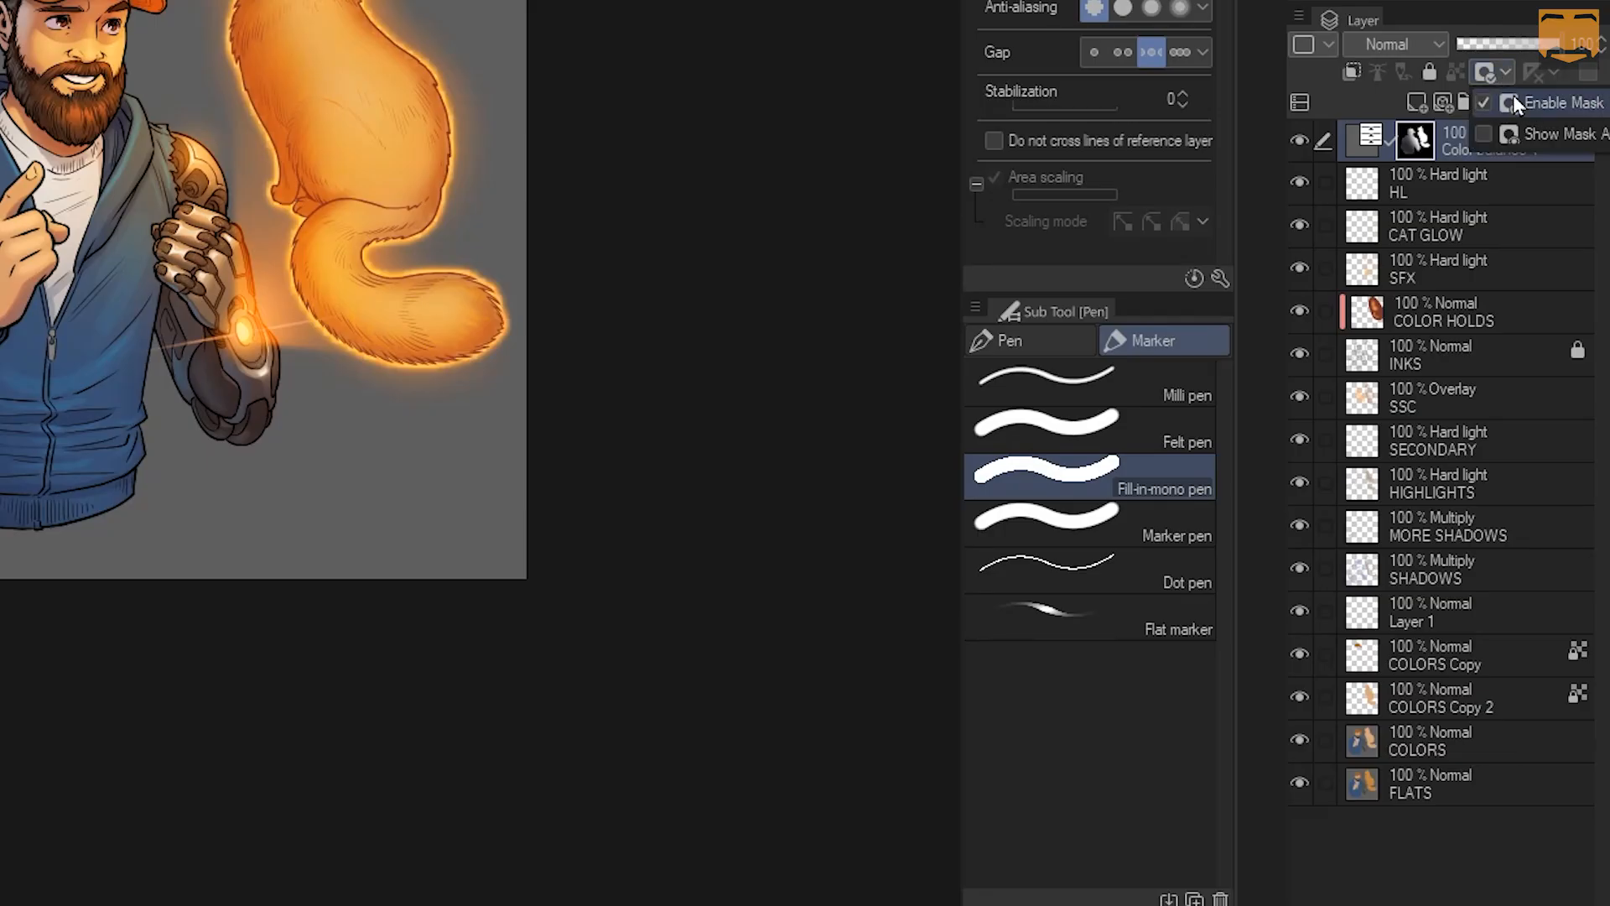
Toggle the Color balance 1 mask off and on, finishing with it disabled
{"action": "left_click", "coordinate": [1502, 79]}
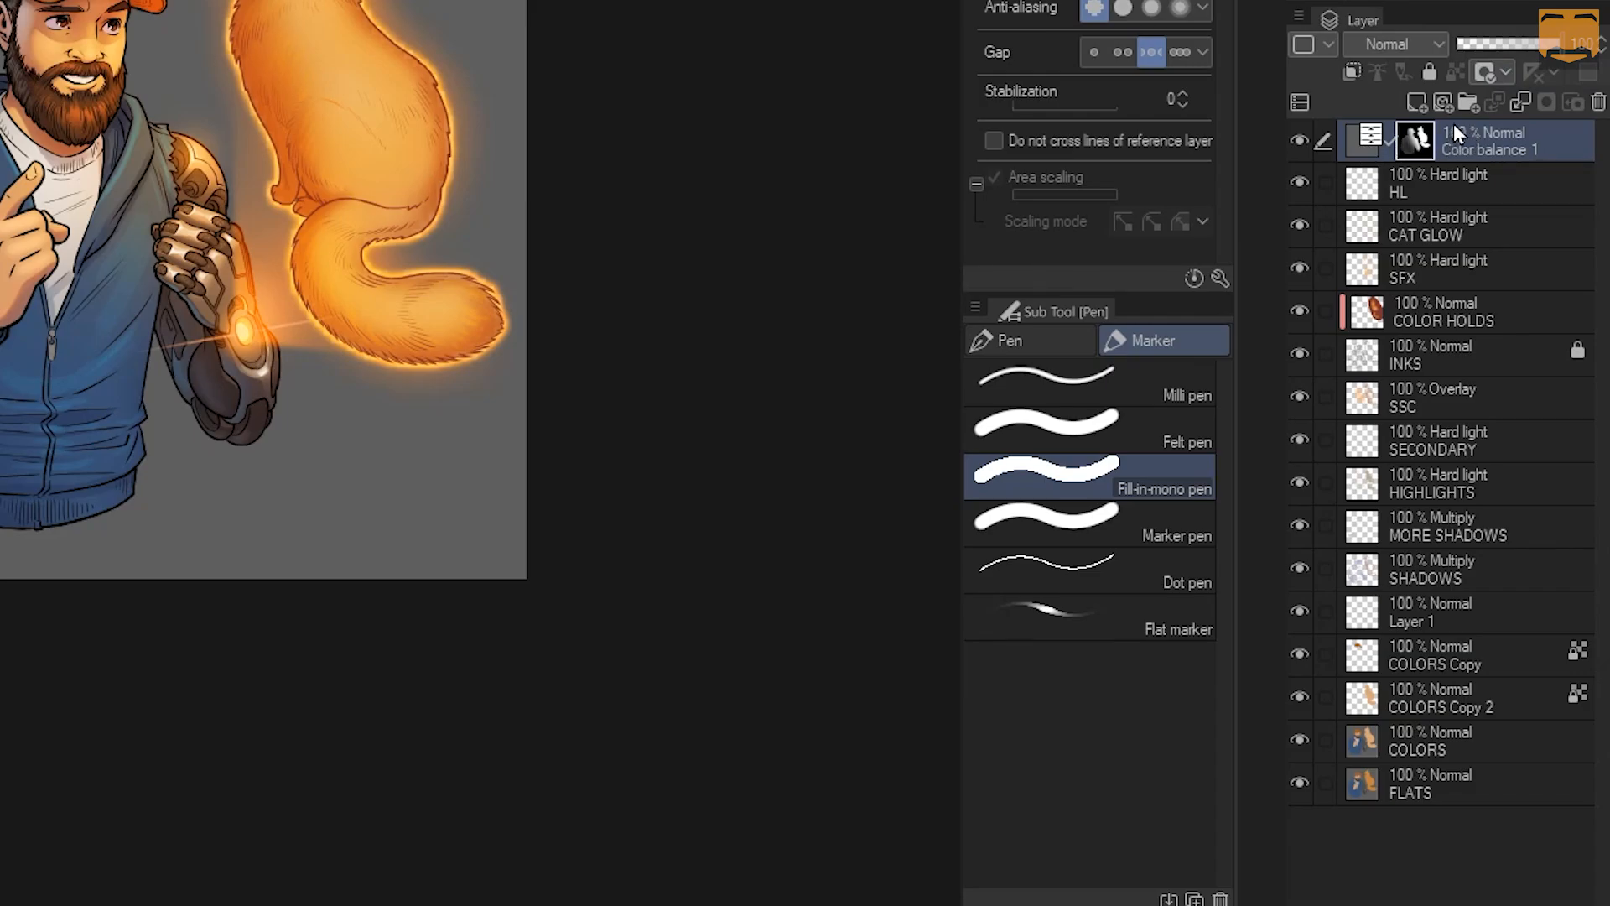
{"action": "left_click", "coordinate": [1503, 71]}
{"action": "left_click", "coordinate": [1510, 103]}
{"action": "left_click", "coordinate": [1494, 71]}
{"action": "left_click", "coordinate": [1513, 100]}
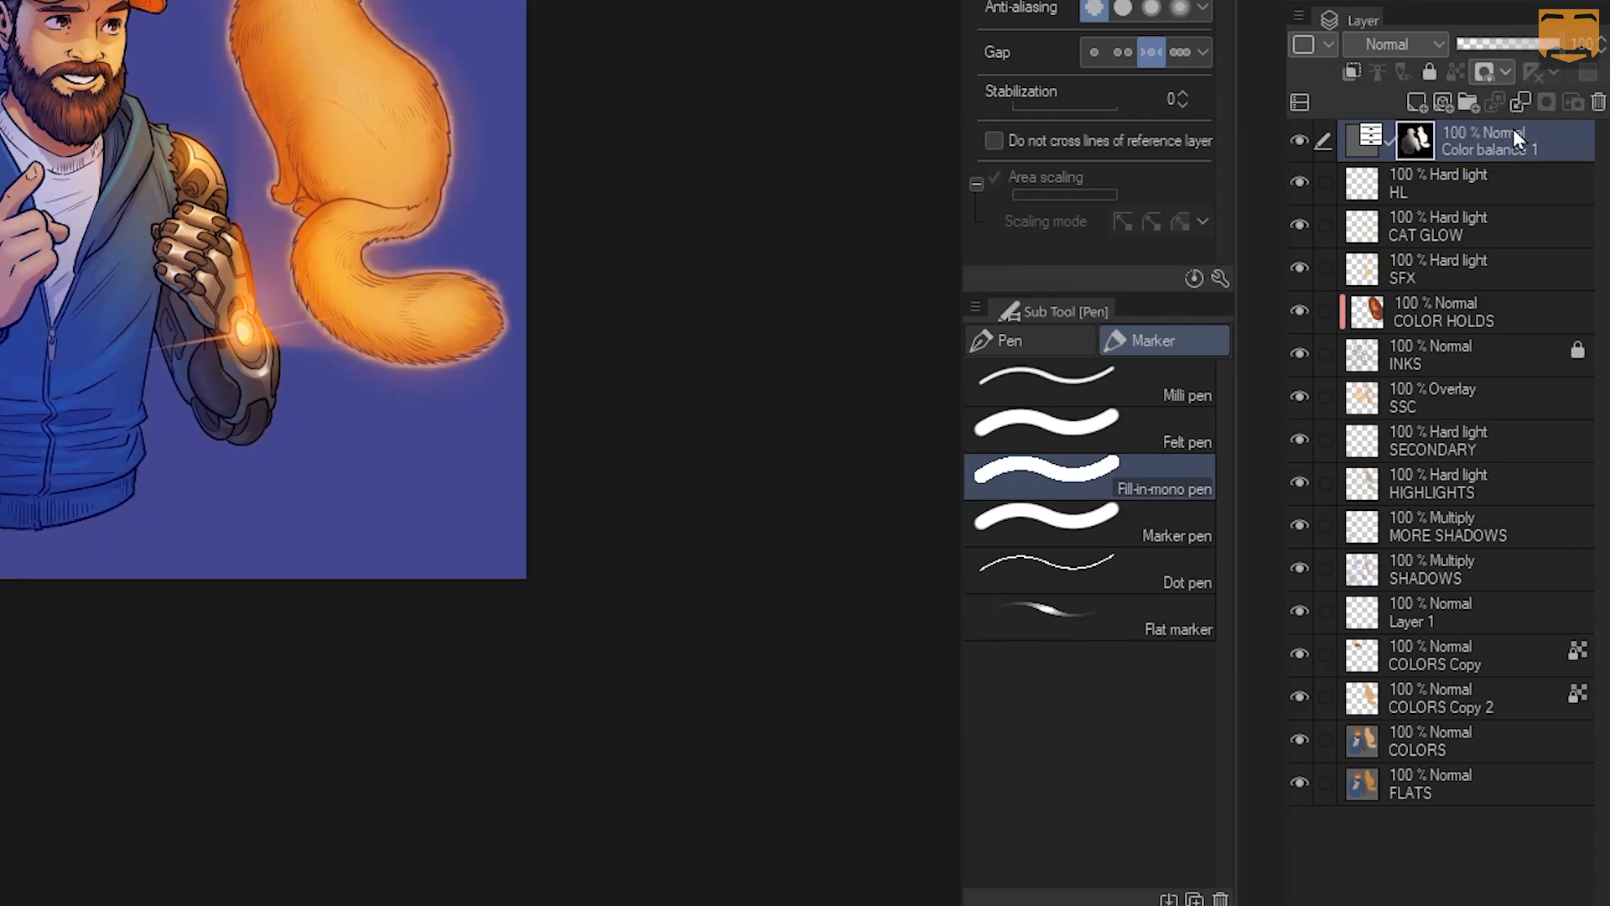
{"action": "left_click", "coordinate": [1508, 70]}
{"action": "left_click", "coordinate": [1513, 99]}
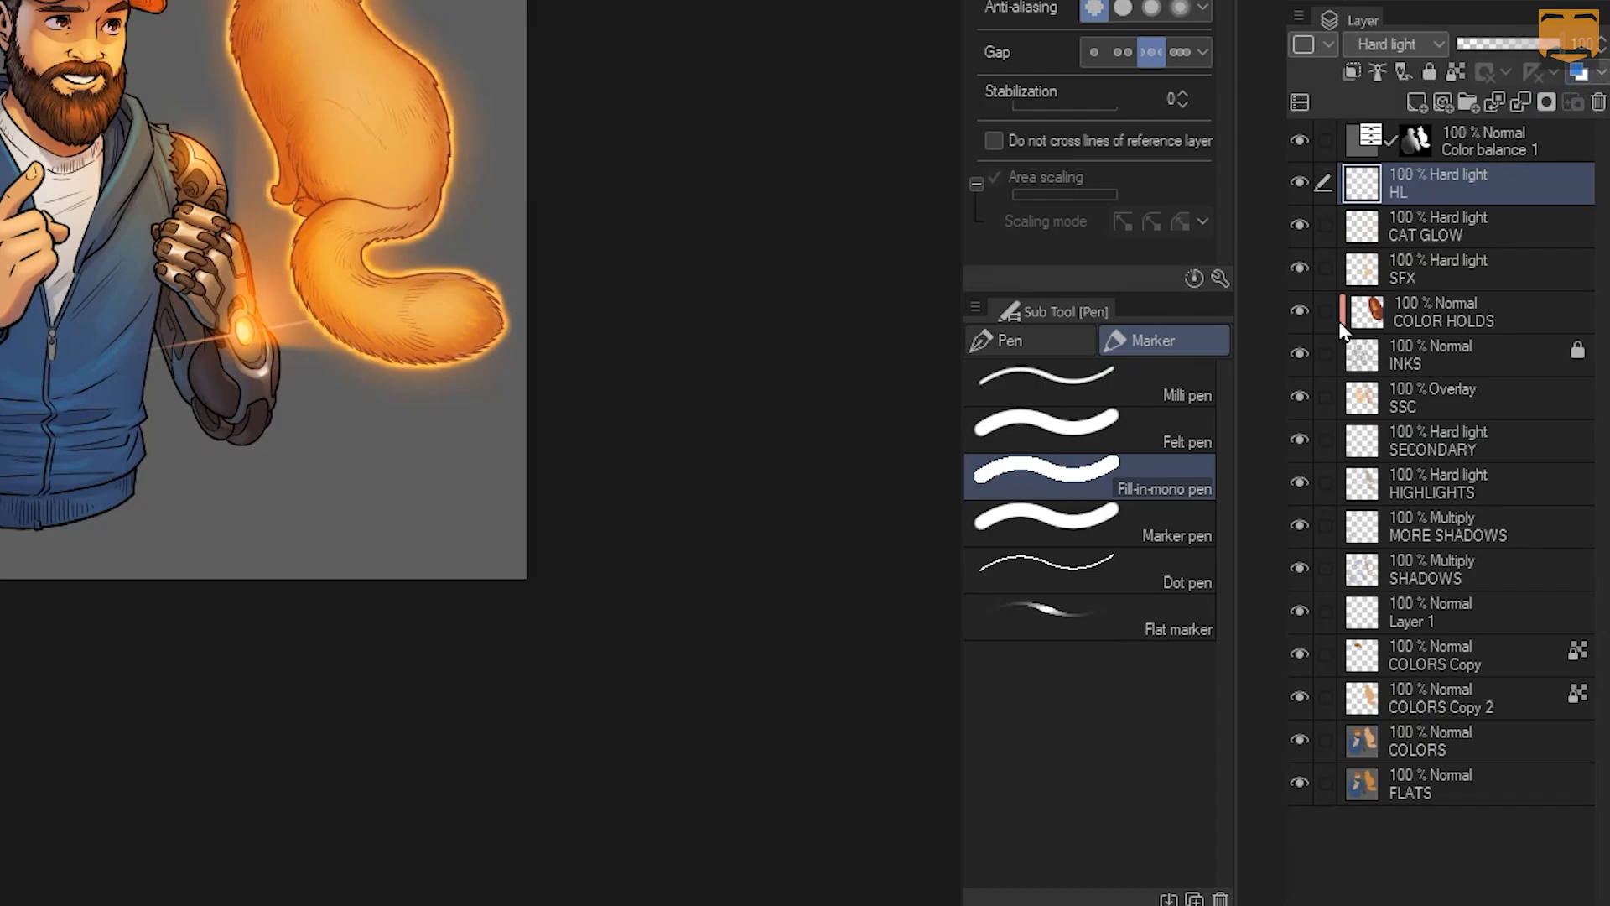
Unlock the INKS layer and turn on its layer colour to tint the line art
{"action": "left_click", "coordinate": [1392, 348]}
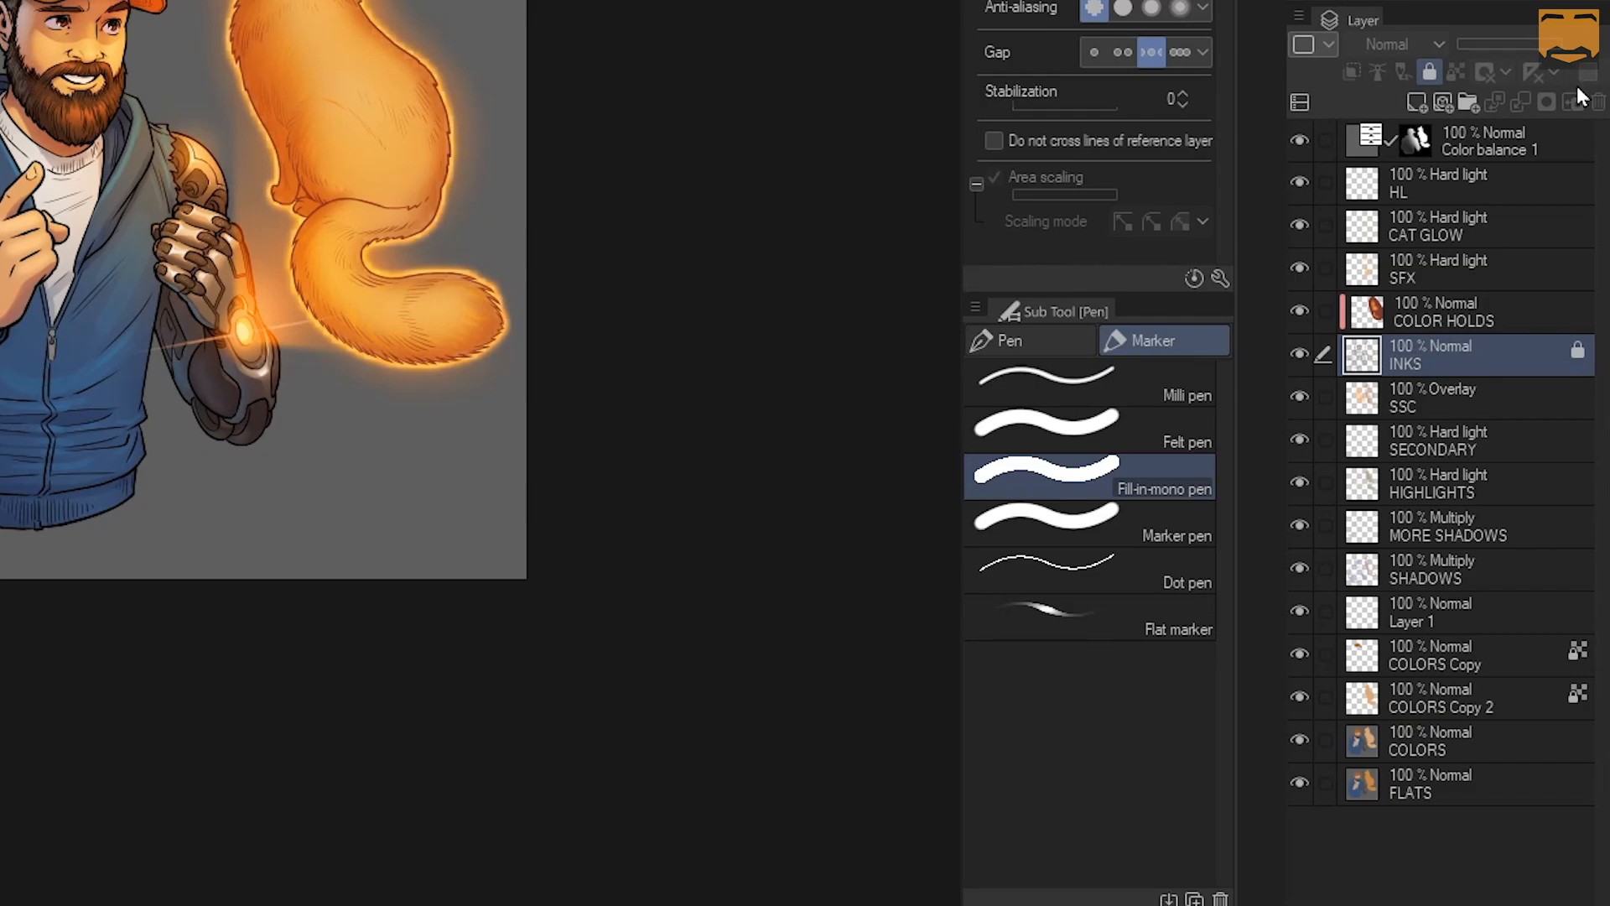
{"action": "left_click", "coordinate": [1423, 73]}
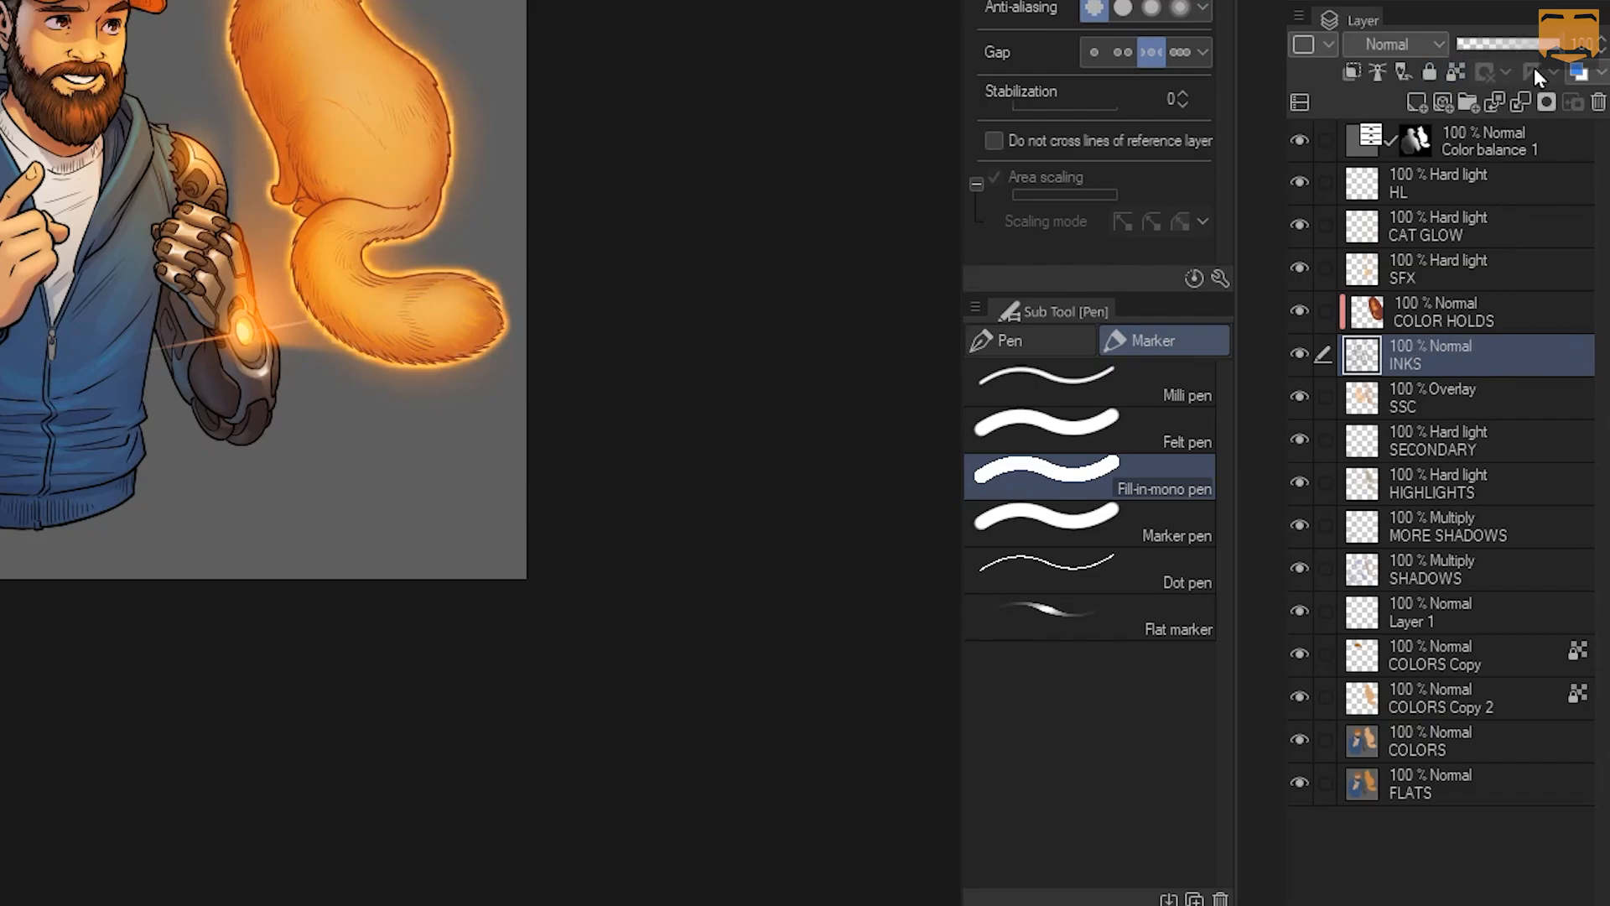
{"action": "left_click", "coordinate": [1578, 73]}
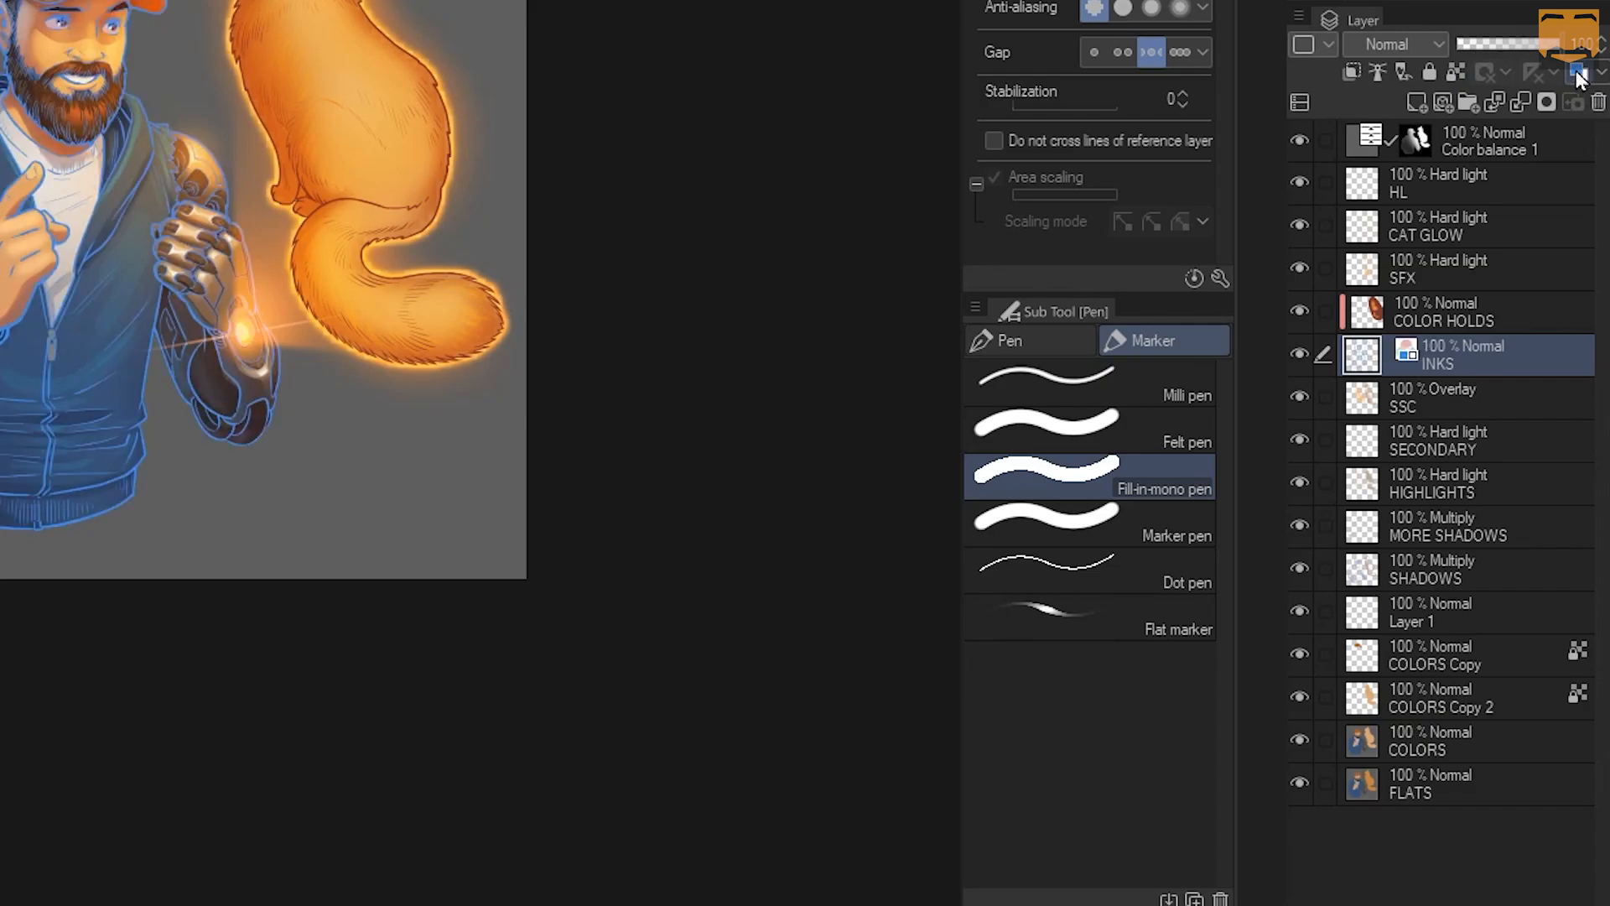
{"action": "left_click", "coordinate": [1598, 73]}
{"action": "left_click", "coordinate": [1601, 74]}
Toggle the INKS layer's blue tint off and on, then split the layer list into two views
{"action": "left_click", "coordinate": [1582, 74]}
{"action": "left_click", "coordinate": [1580, 74]}
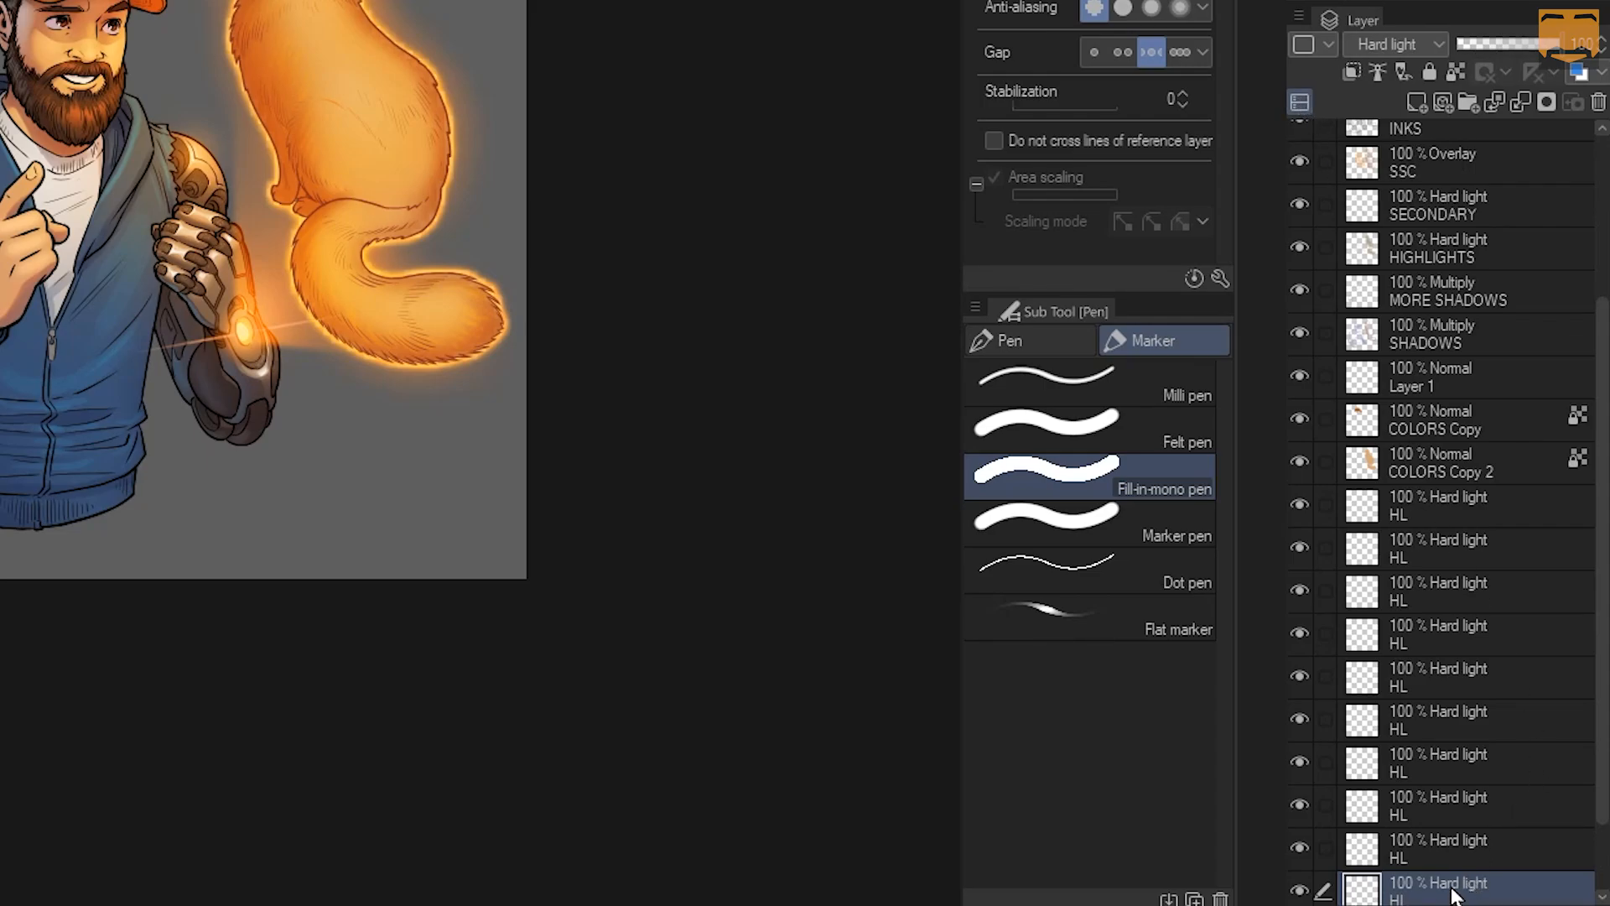
{"action": "scroll", "coordinate": [1451, 880], "scroll_direction": "down", "scroll_amount": 1}
{"action": "left_click_drag", "start_coordinate": [1451, 902], "coordinate": [1431, 478]}
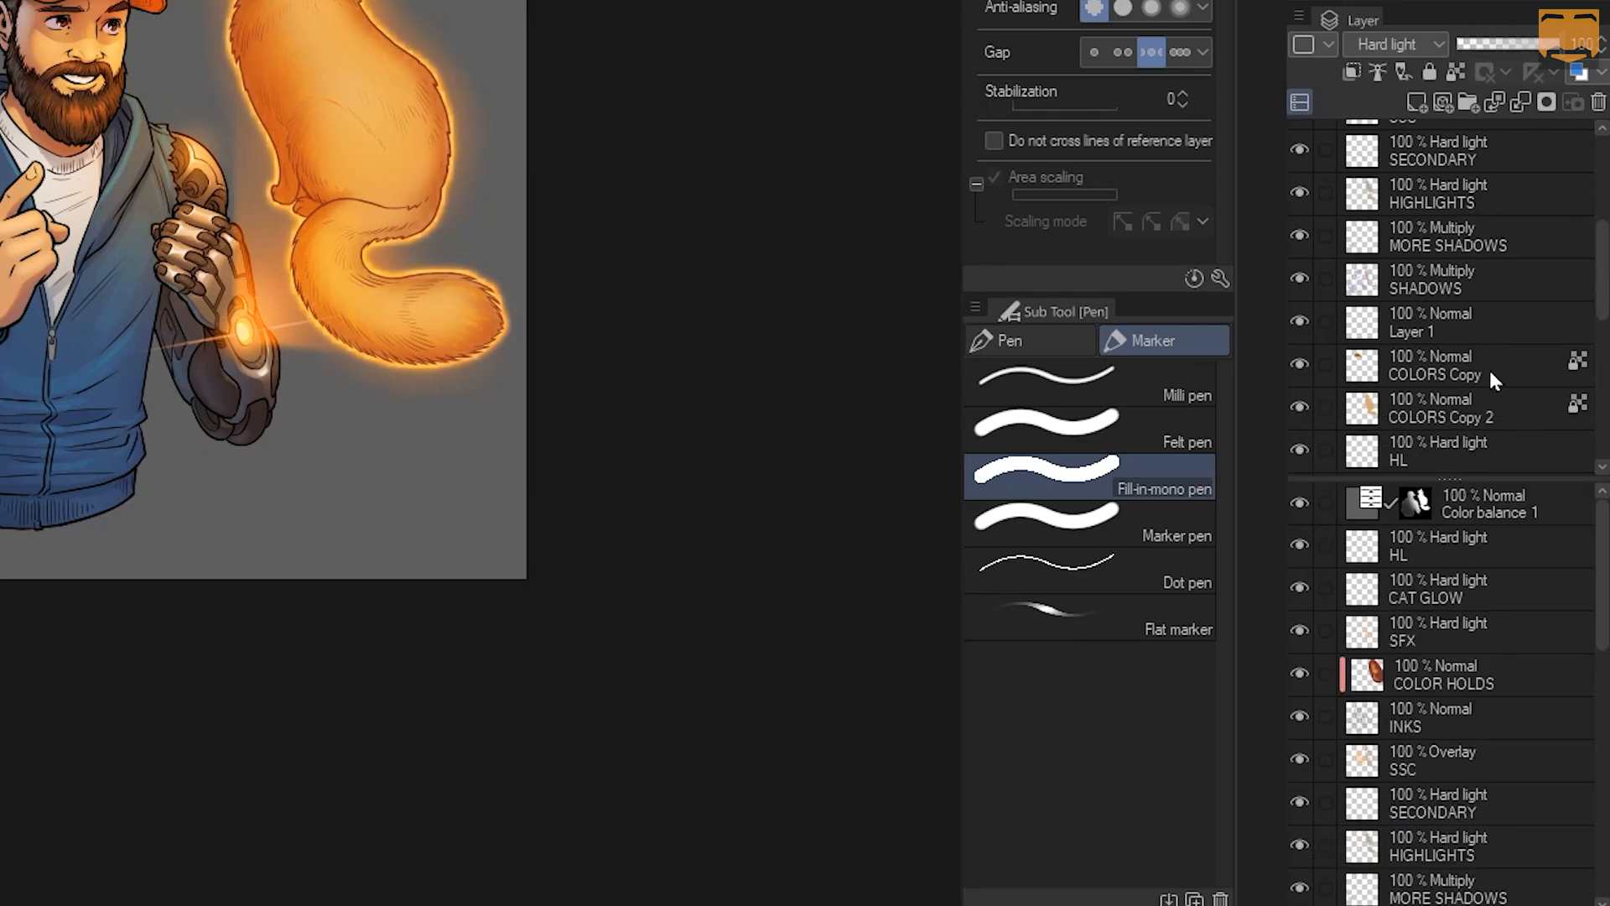
Scroll the split layer views and drag the splitter back to restore one list
{"action": "scroll", "coordinate": [1585, 547], "scroll_direction": "down", "scroll_amount": 1}
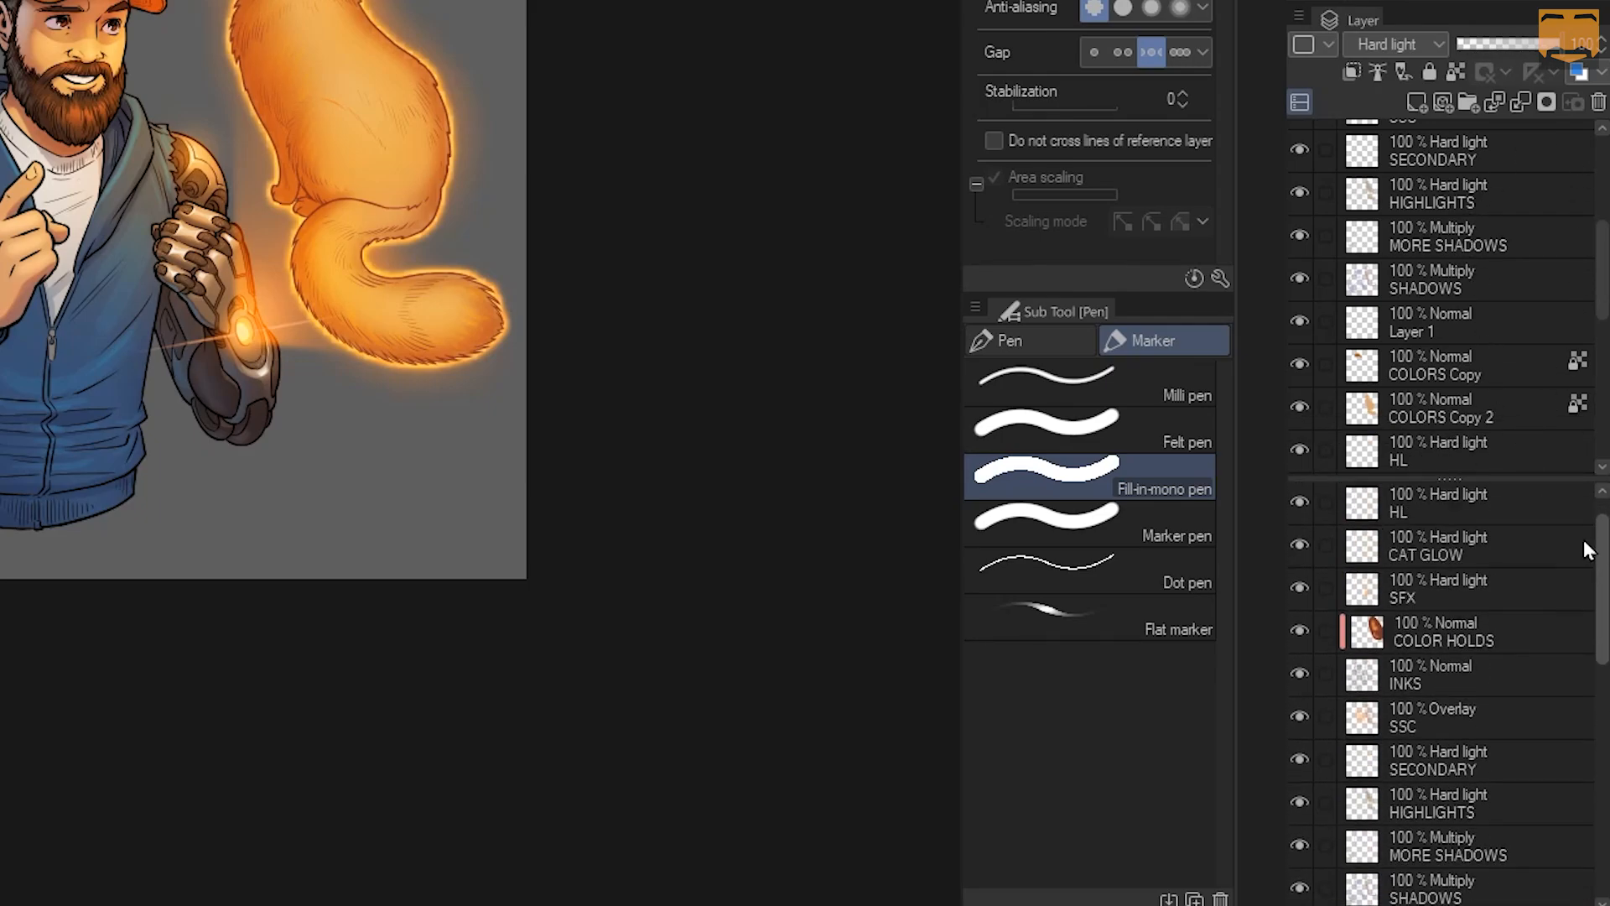
{"action": "scroll", "coordinate": [1588, 550], "scroll_direction": "up", "scroll_amount": 1}
{"action": "left_click_drag", "start_coordinate": [1599, 288], "coordinate": [1599, 168]}
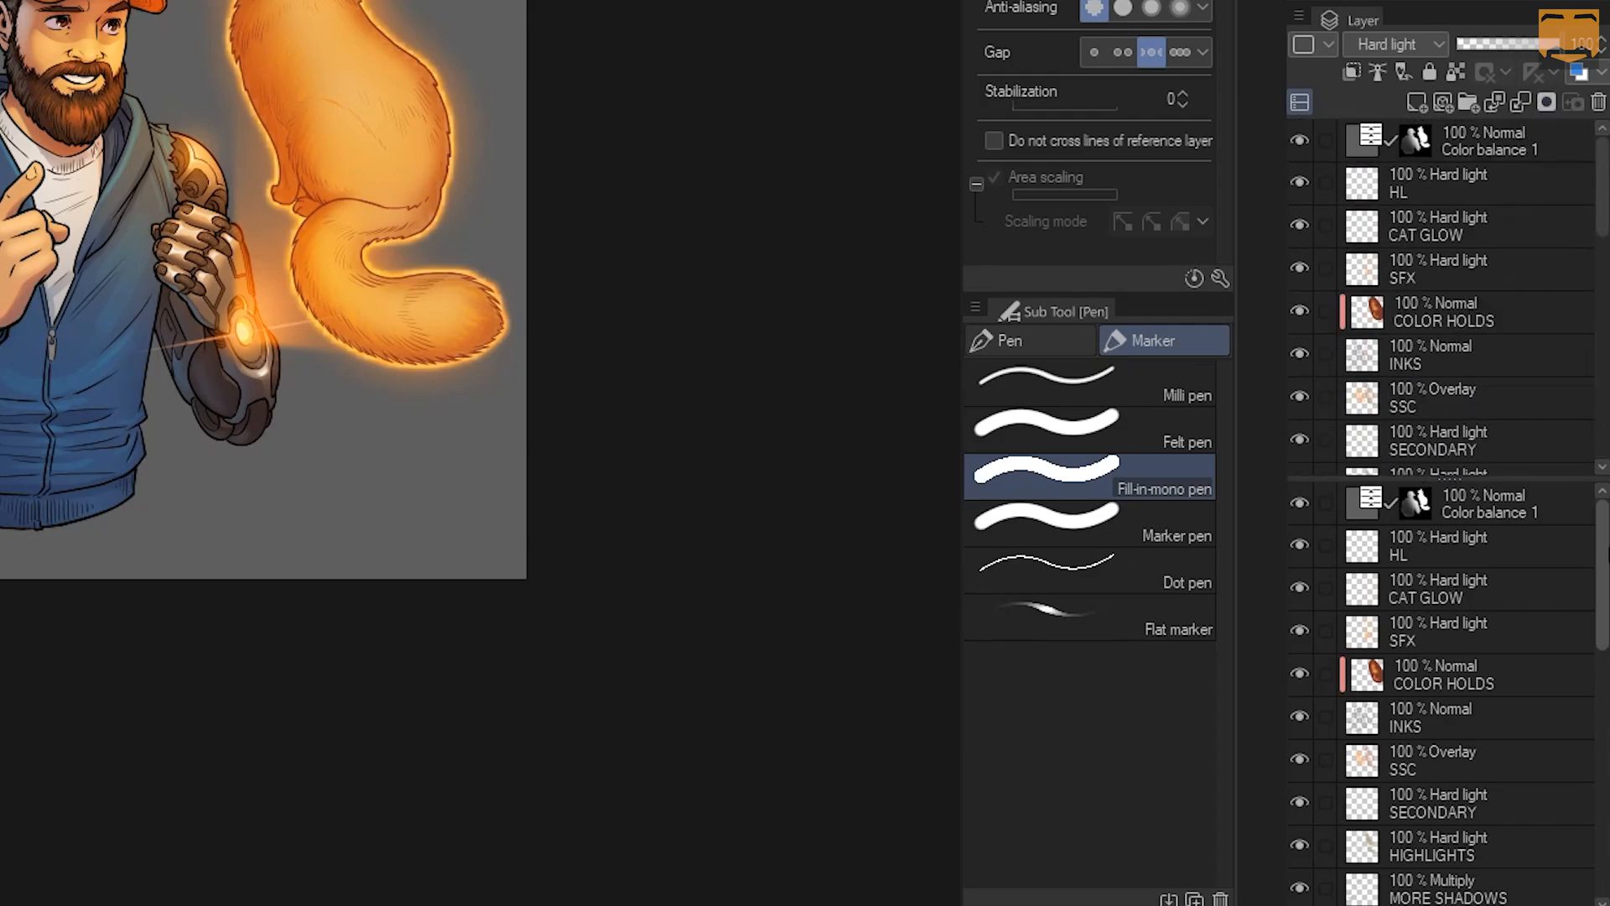
{"action": "left_click_drag", "start_coordinate": [1603, 529], "coordinate": [1602, 879]}
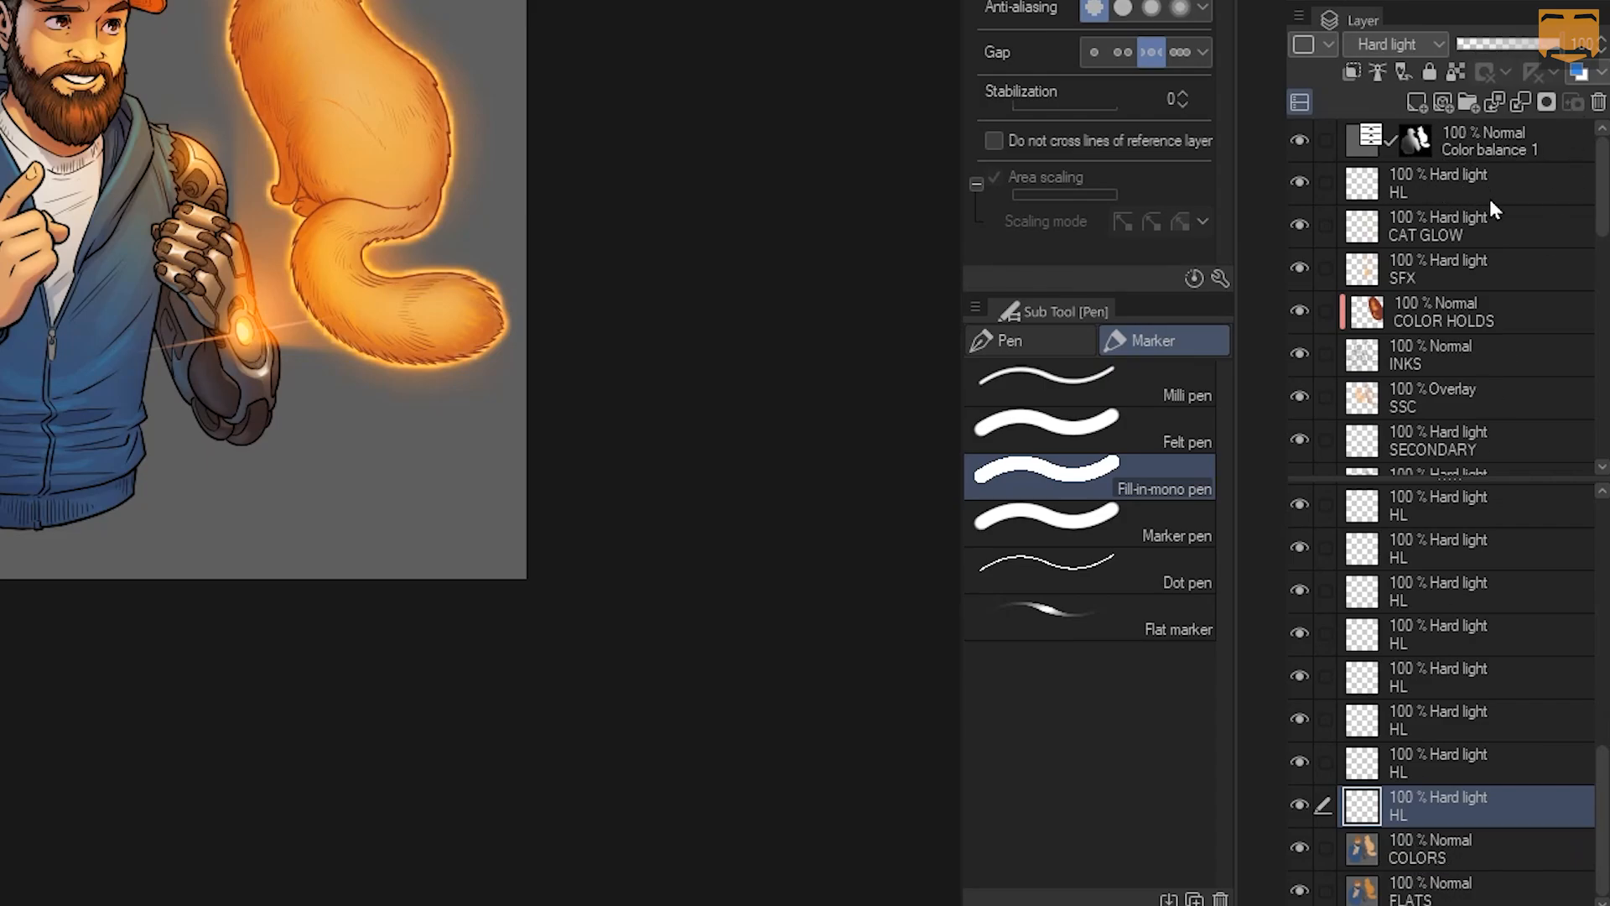
{"action": "mouse_move", "coordinate": [1602, 186]}
{"action": "left_mouse_down"}
{"action": "mouse_move", "coordinate": [1603, 436]}
{"action": "mouse_move", "coordinate": [1602, 205]}
{"action": "left_mouse_up"}
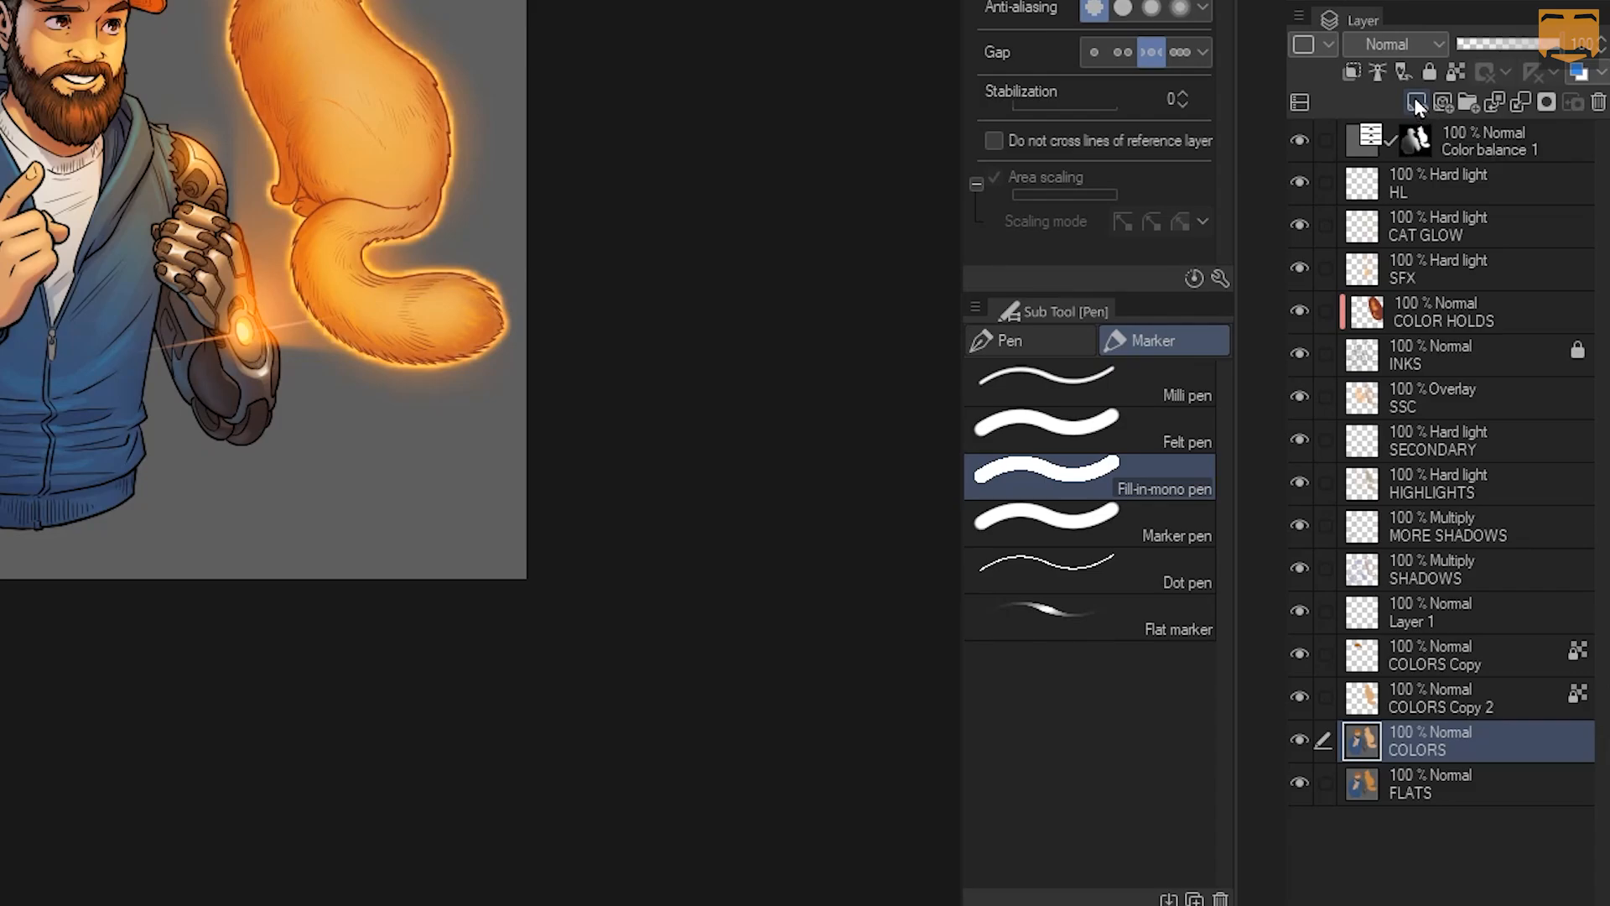
{"action": "left_click", "coordinate": [1416, 102]}
{"action": "key", "text": "ctrl+z"}
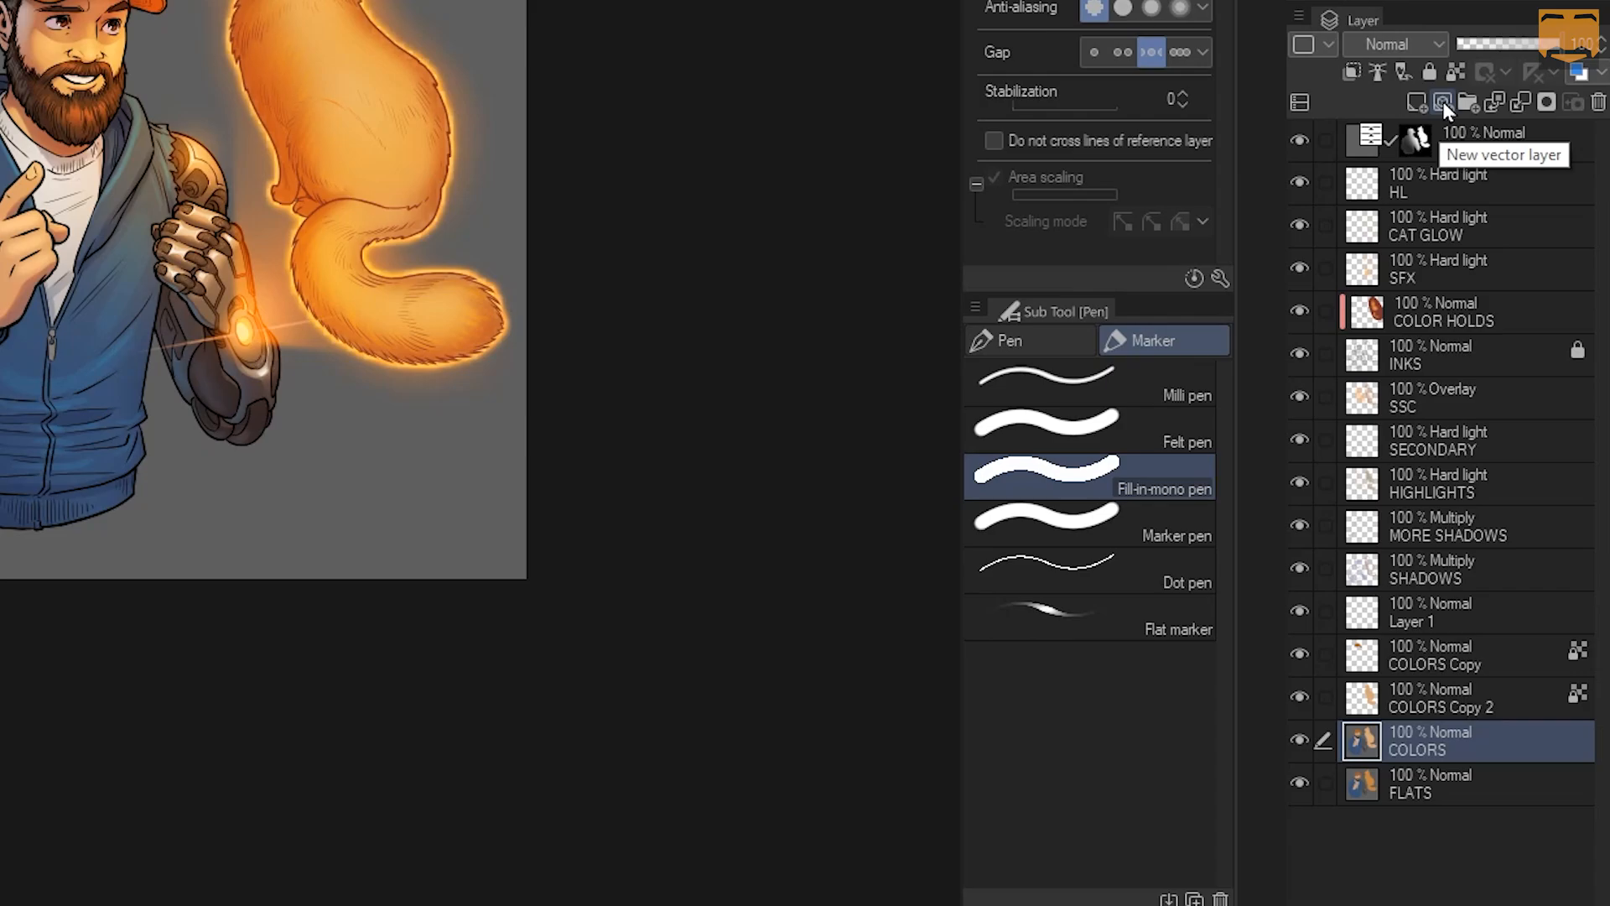
{"action": "left_click", "coordinate": [1442, 100]}
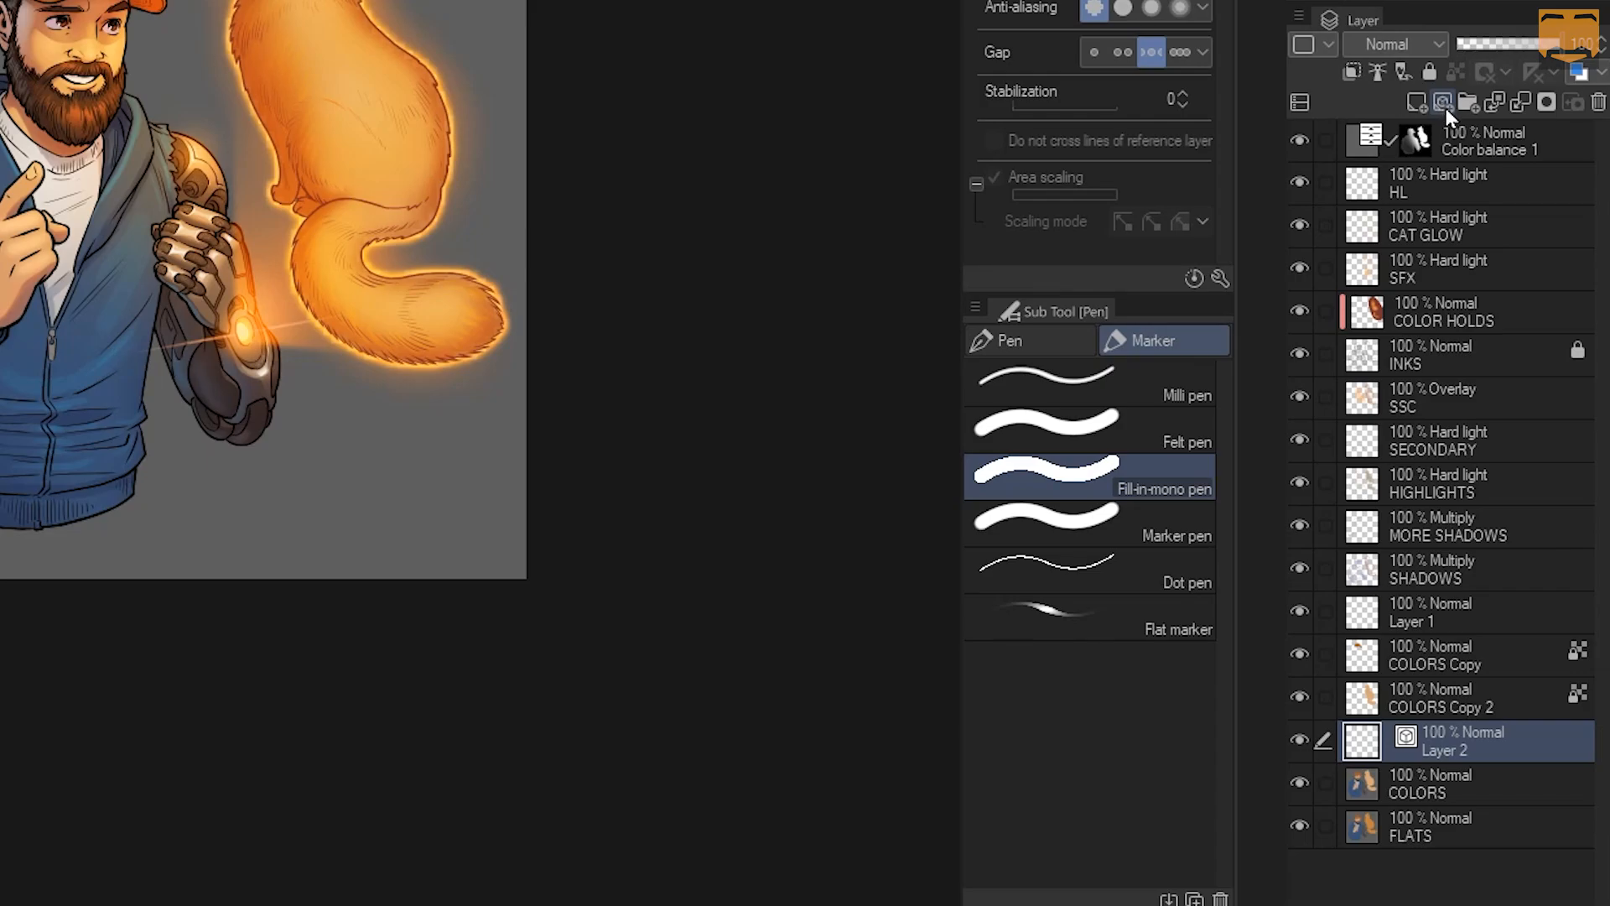
{"action": "key", "text": "ctrl+z"}
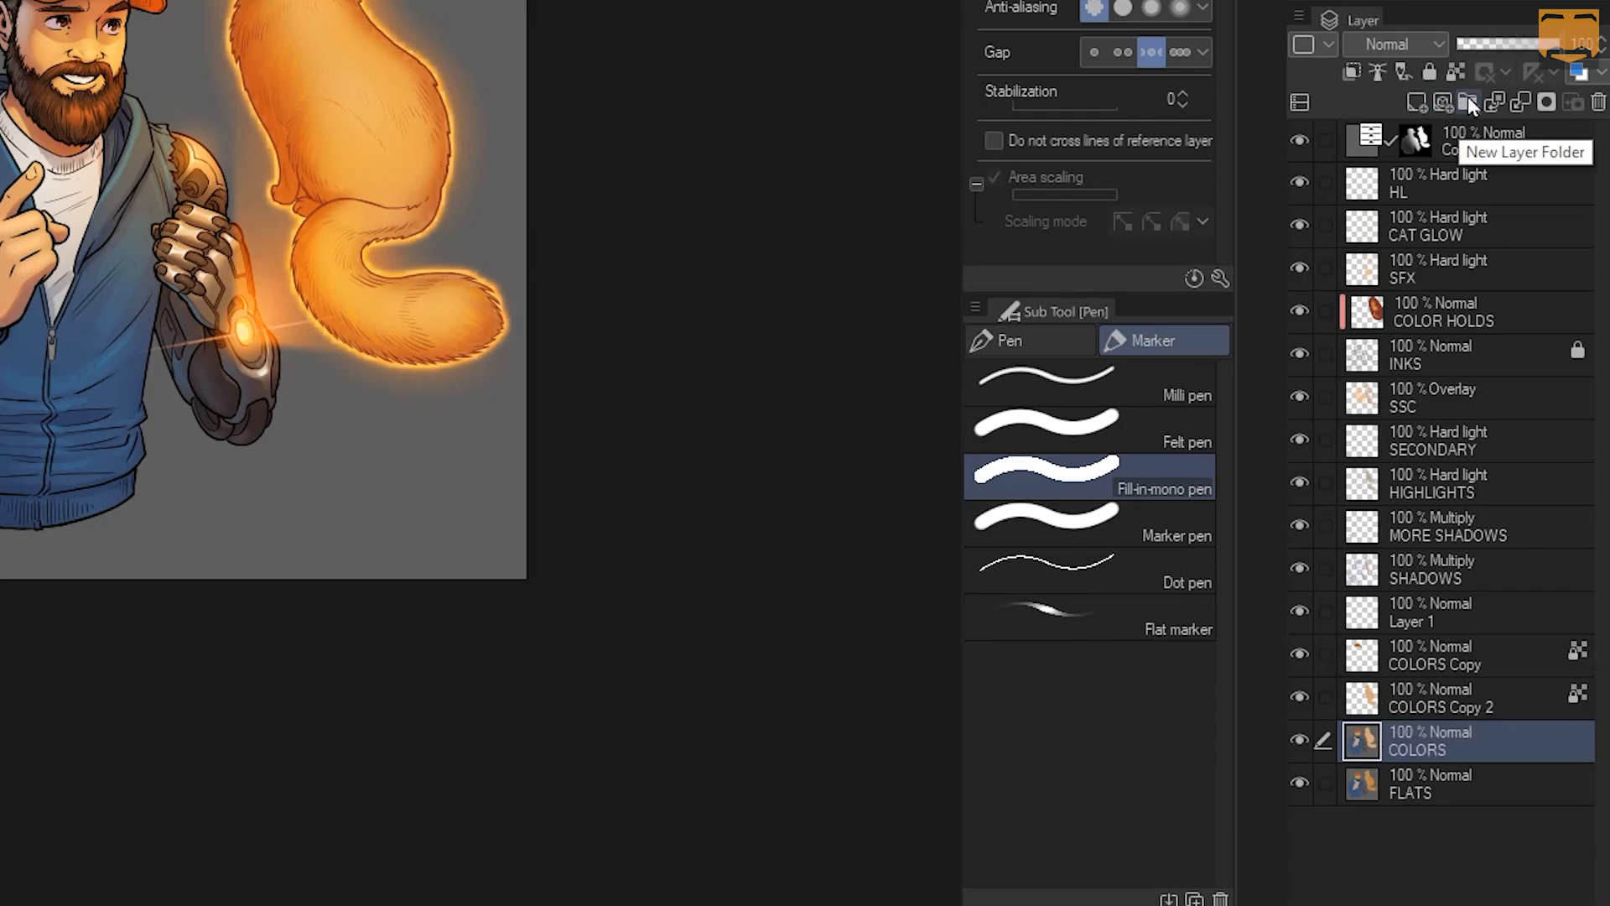
{"action": "left_click", "coordinate": [1468, 102]}
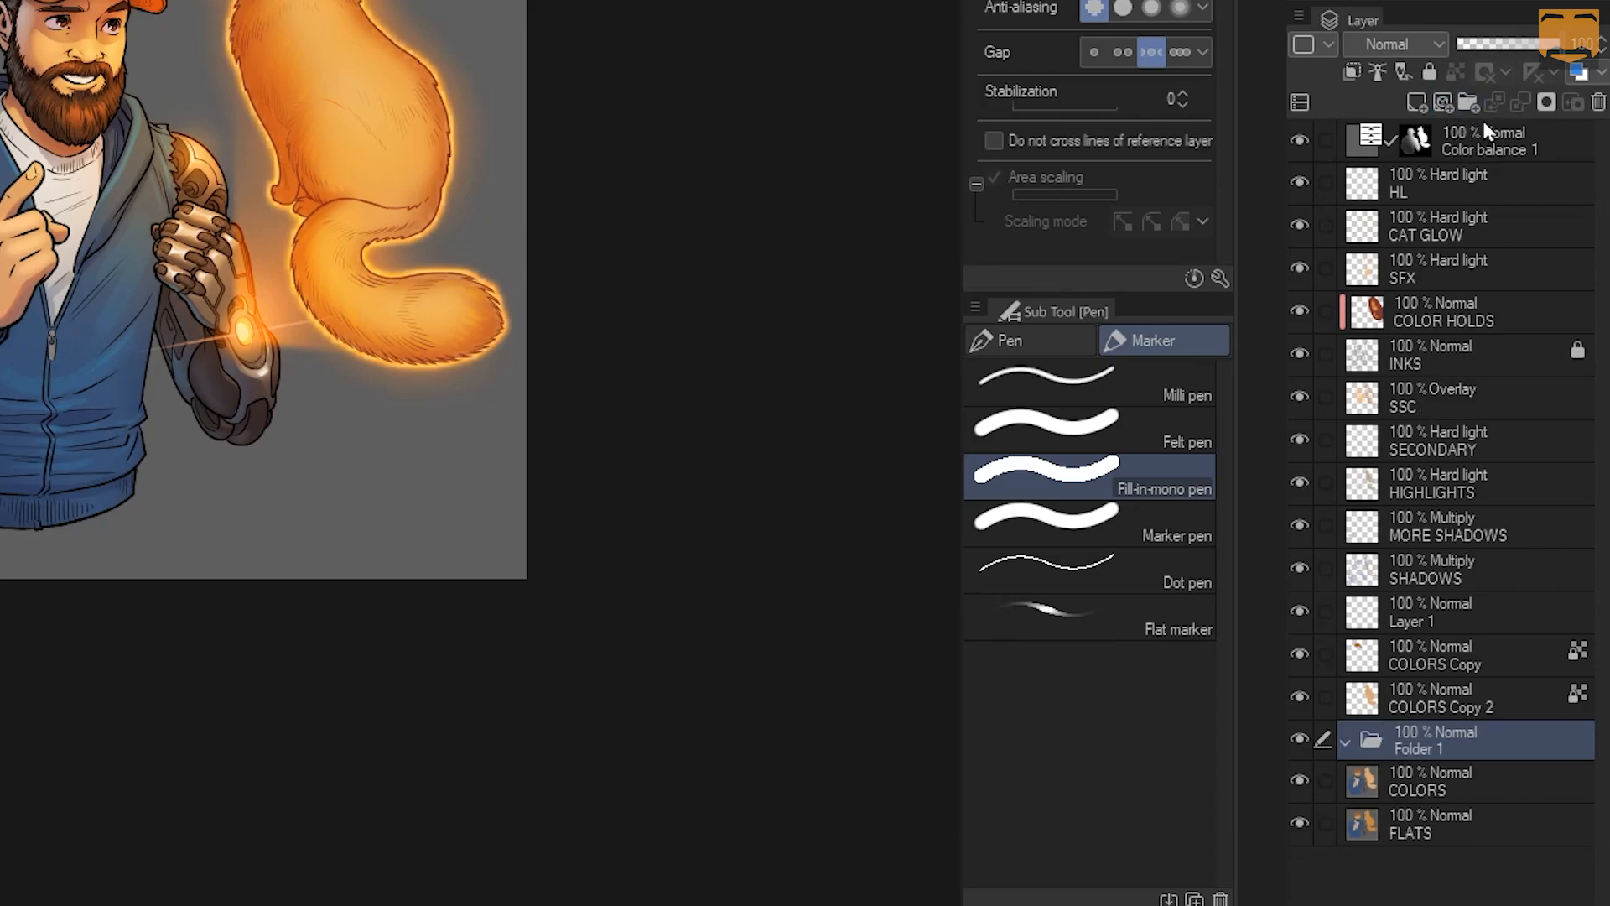
{"action": "left_click_drag", "start_coordinate": [1422, 731], "coordinate": [1430, 332]}
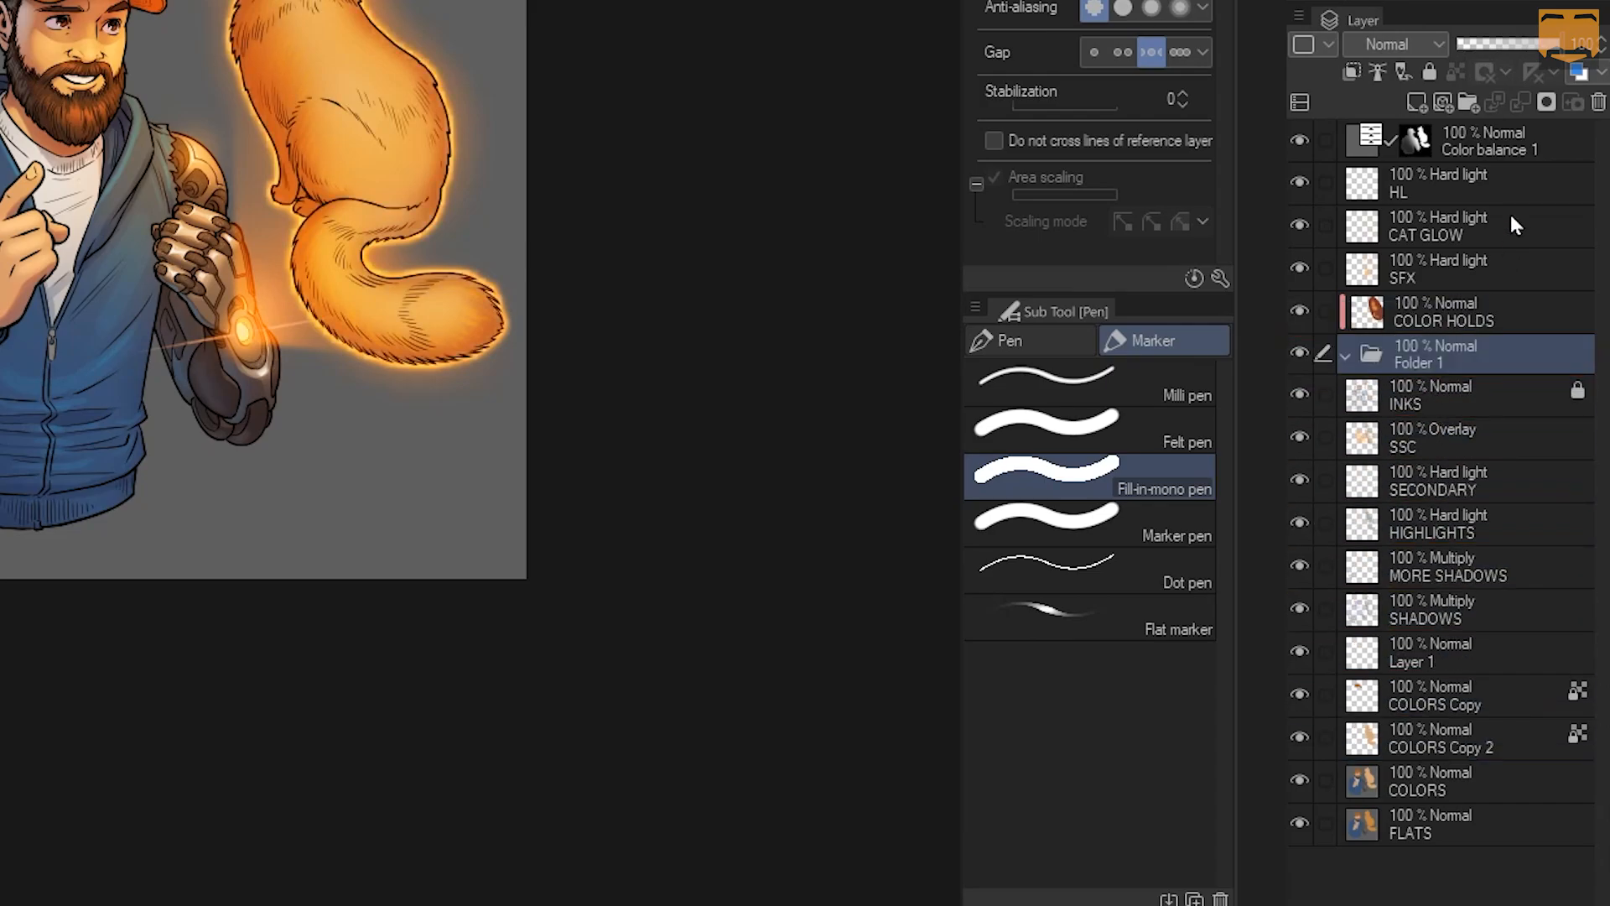
{"action": "left_click", "coordinate": [1425, 579]}
{"action": "left_click", "coordinate": [1438, 436], "text": "shift"}
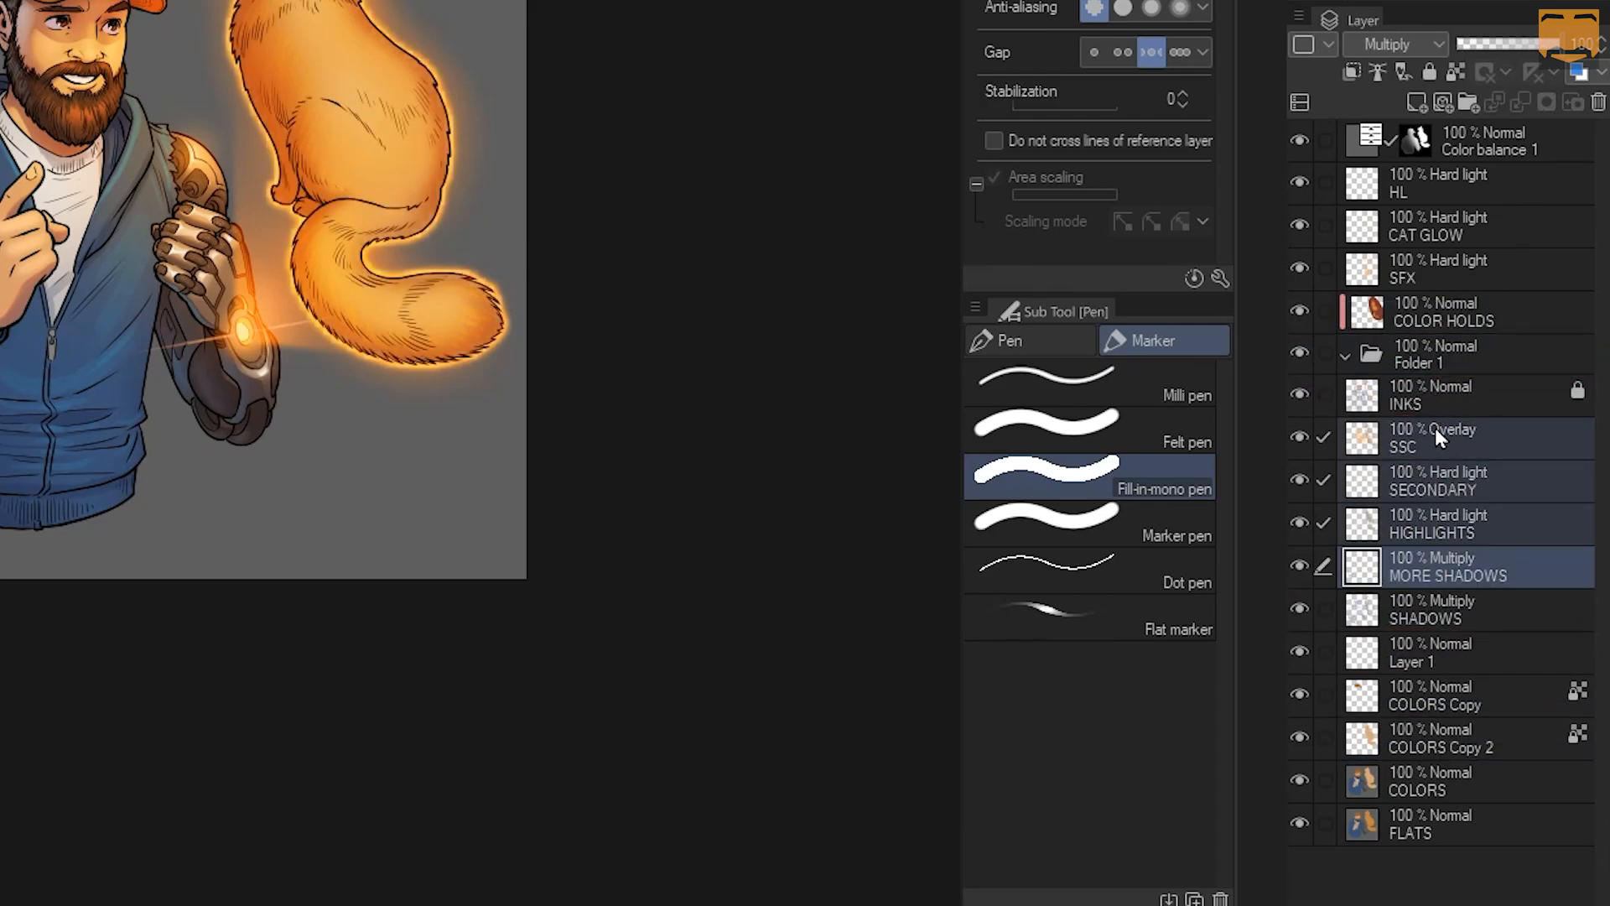
{"action": "left_click_drag", "start_coordinate": [1435, 427], "coordinate": [1436, 332]}
{"action": "left_click", "coordinate": [1435, 352]}
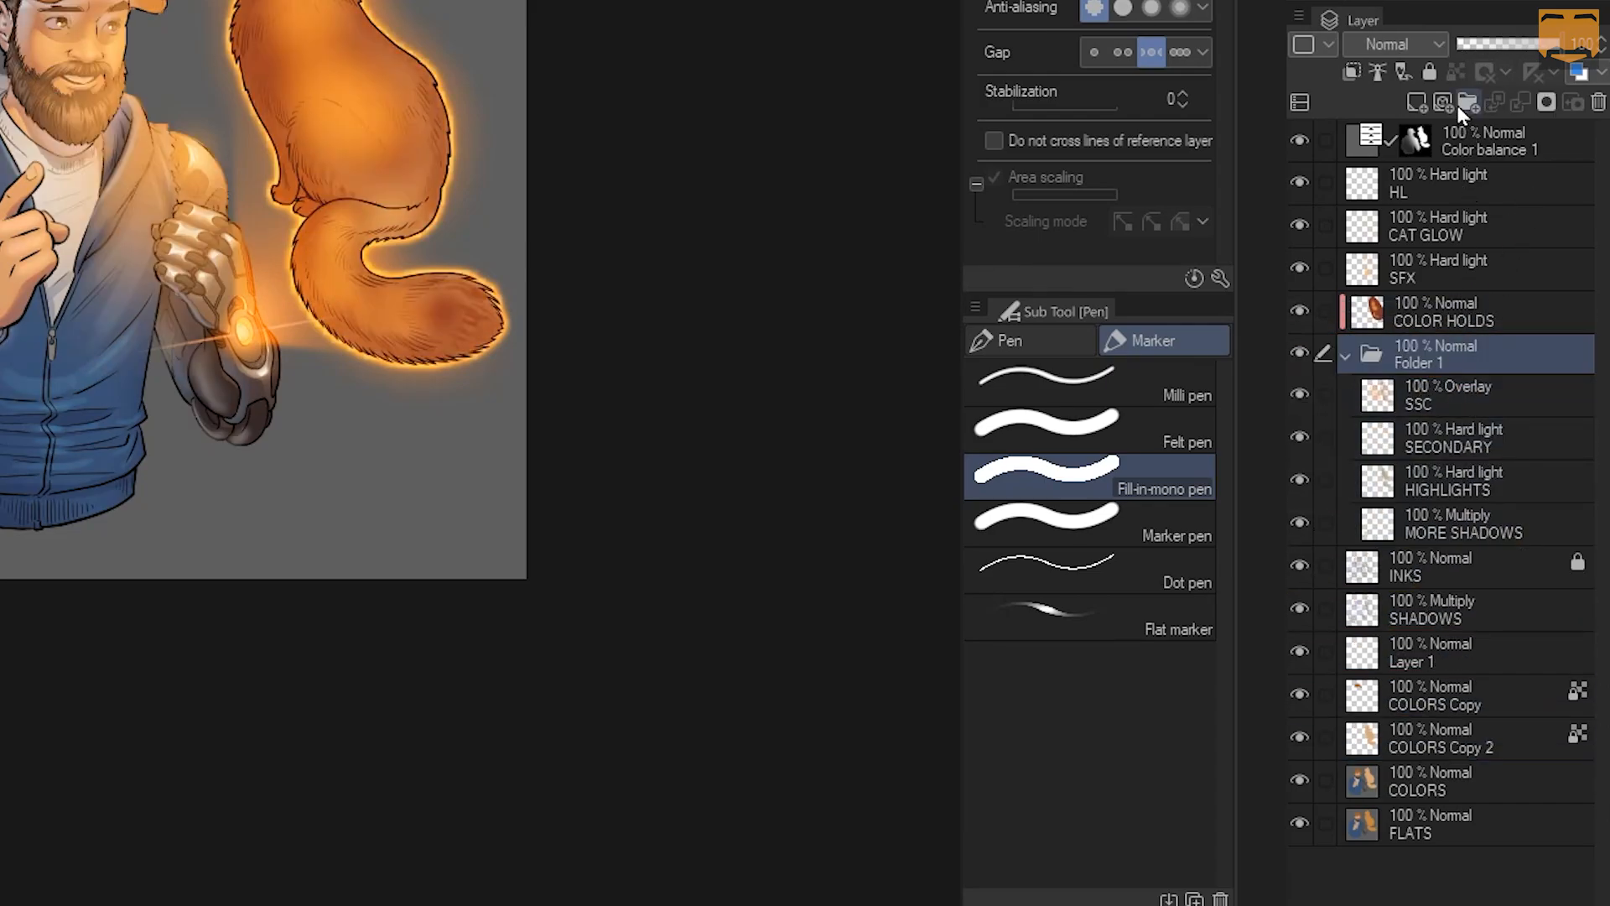
{"action": "left_click", "coordinate": [1399, 43]}
{"action": "left_click", "coordinate": [1406, 67]}
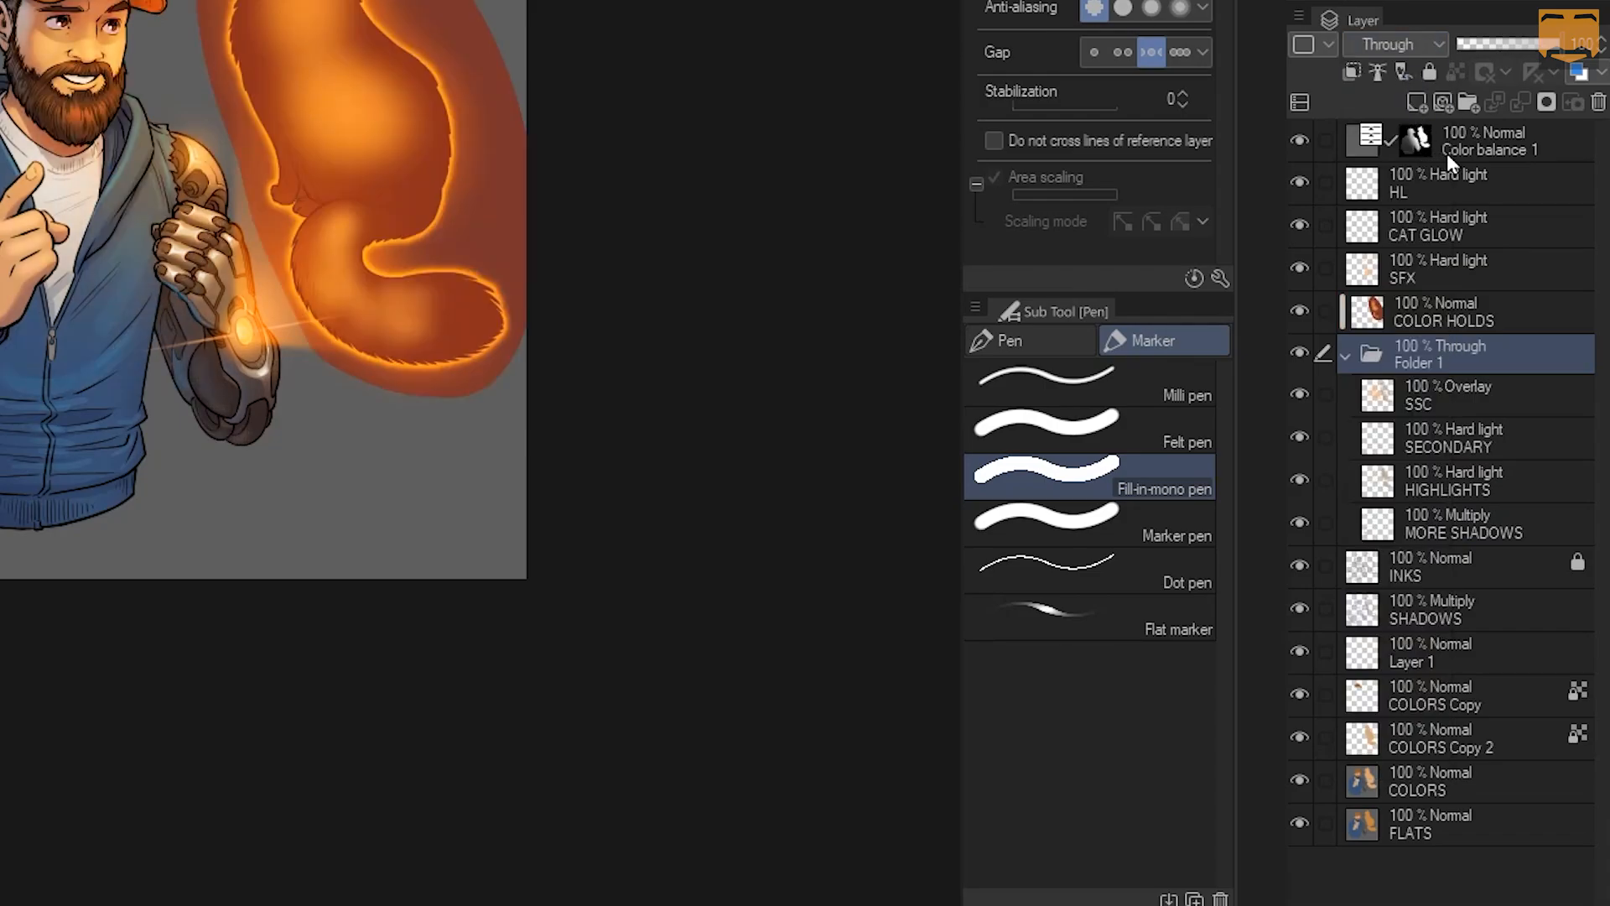
{"action": "key", "text": "ctrl+z"}
{"action": "key", "text": "ctrl+z"}
{"action": "key", "text": "ctrl+z"}
{"action": "key", "text": "ctrl+z"}
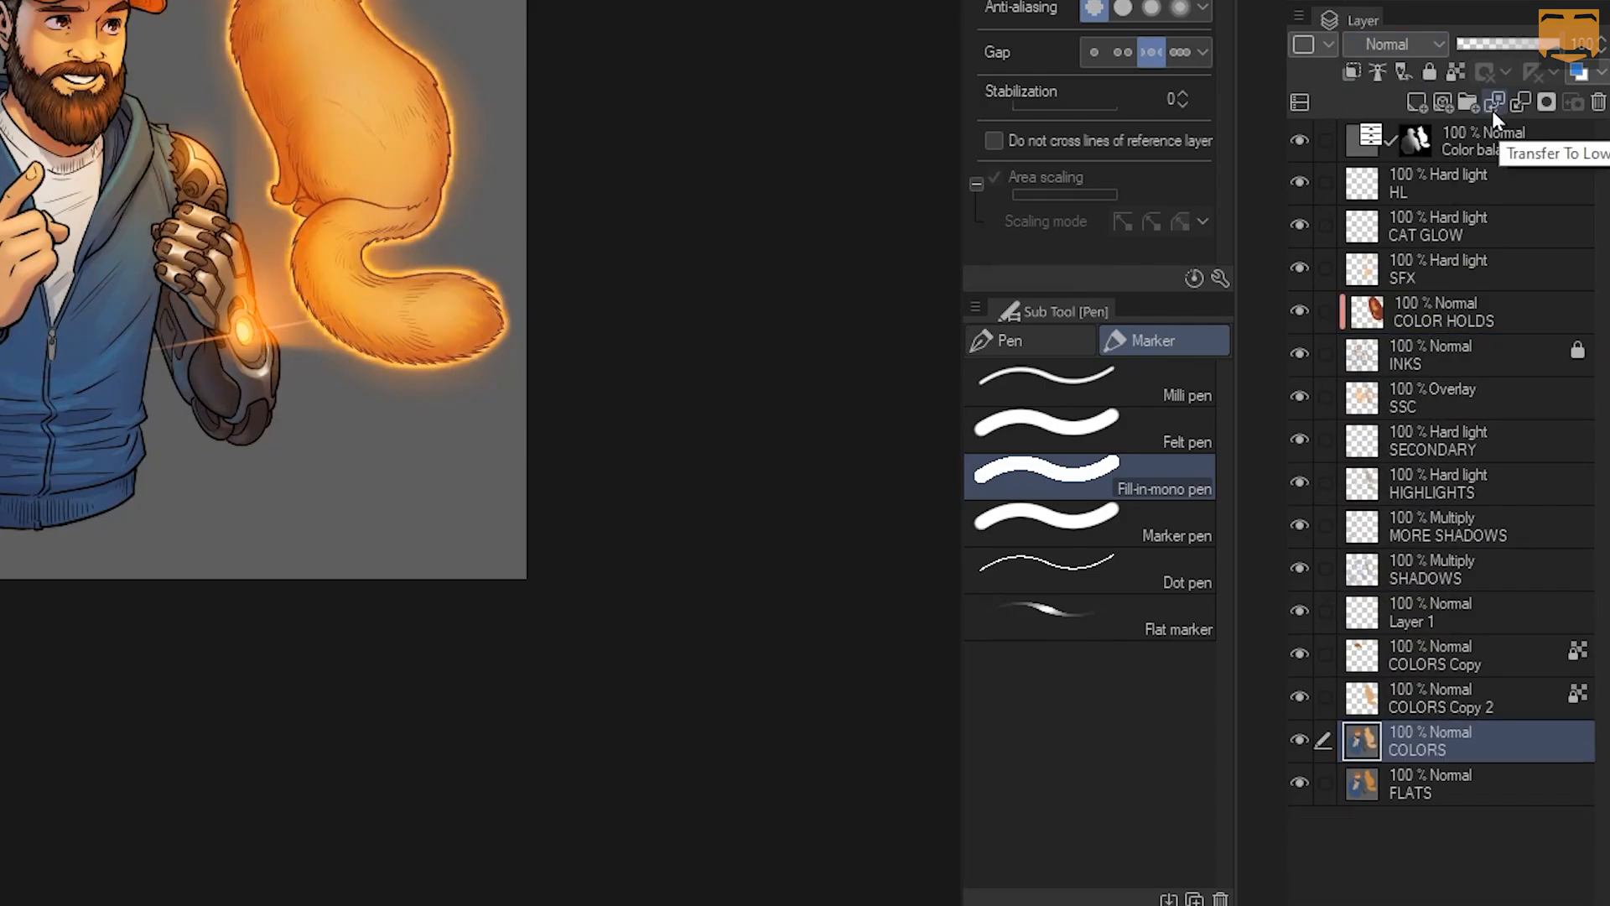
{"action": "left_click", "coordinate": [1434, 654]}
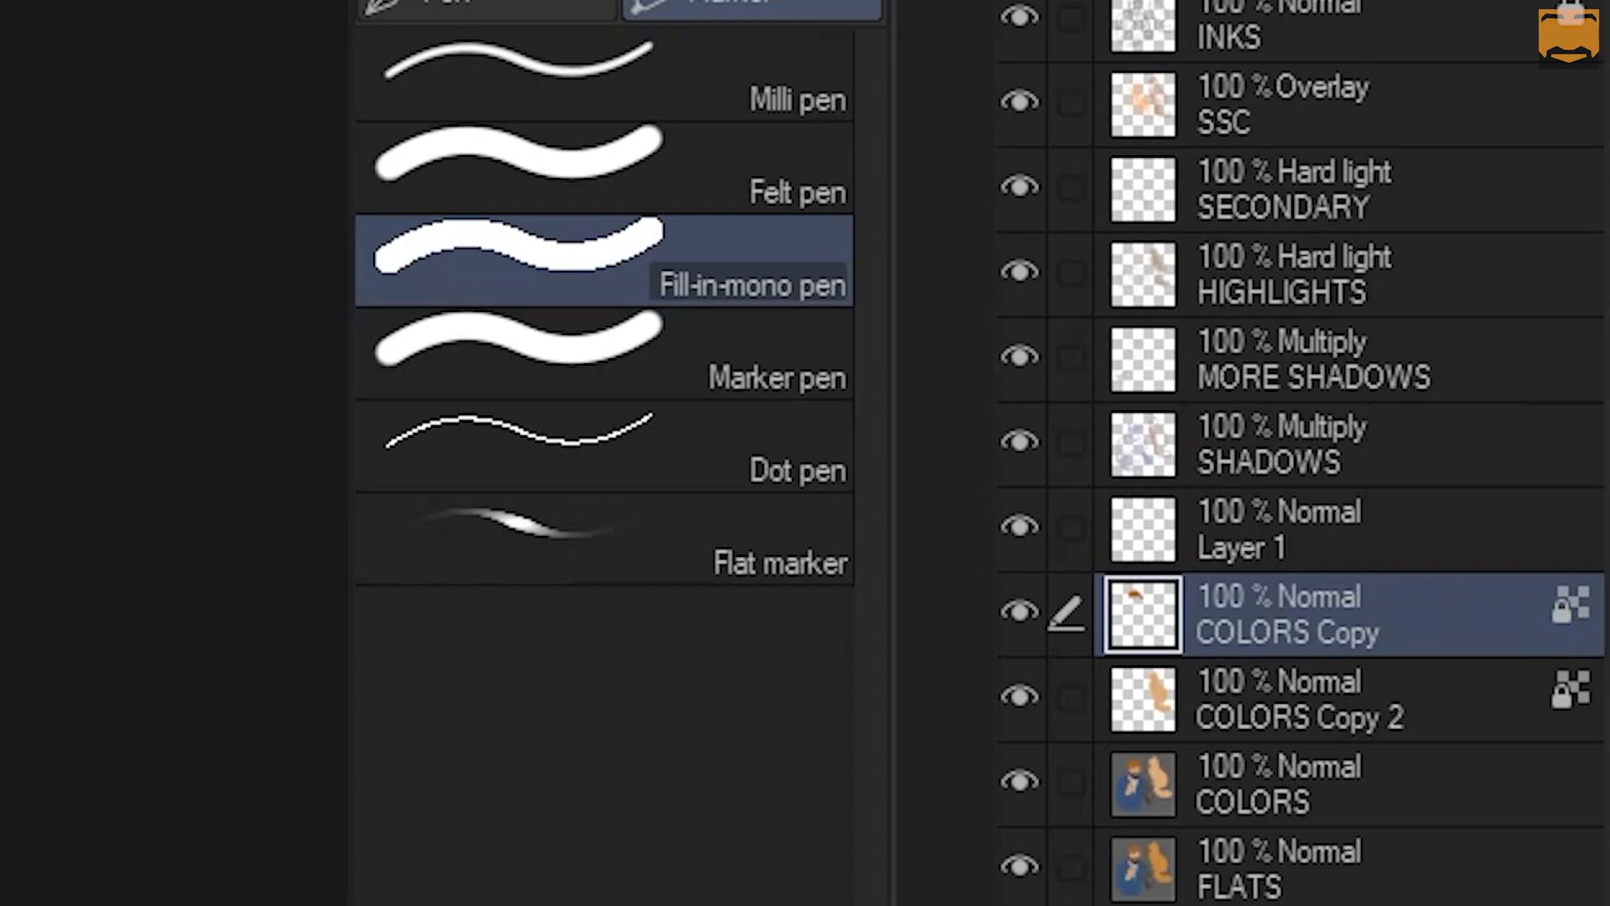
{"action": "left_click", "coordinate": [1241, 2]}
{"action": "key", "text": "ctrl+z"}
{"action": "key", "text": "ctrl+e"}
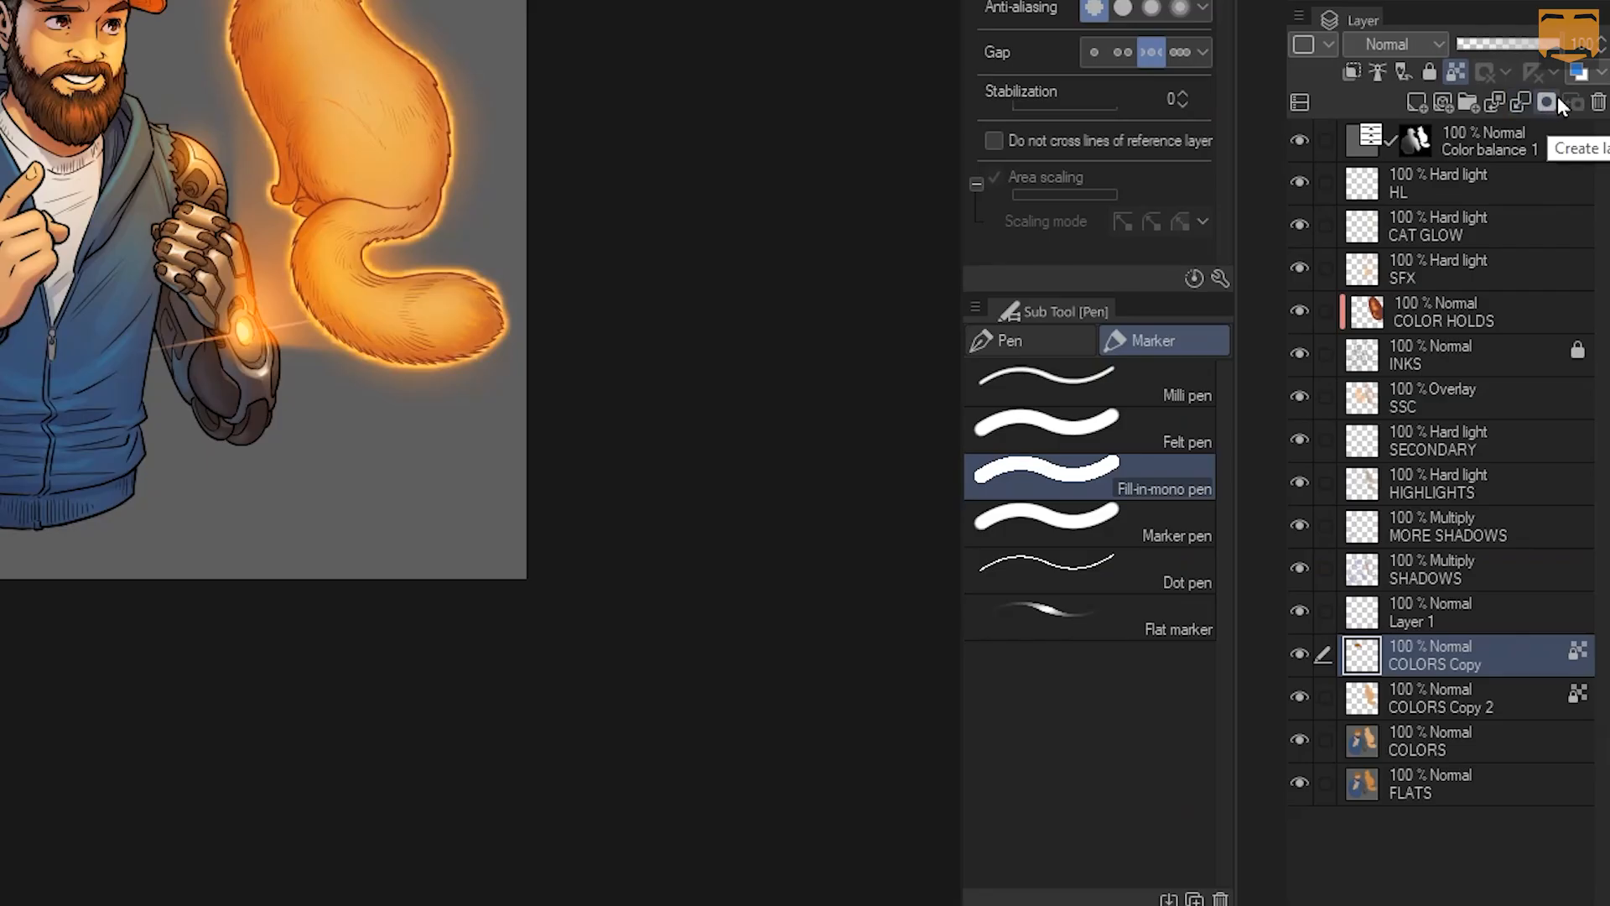
{"action": "left_click", "coordinate": [1536, 181]}
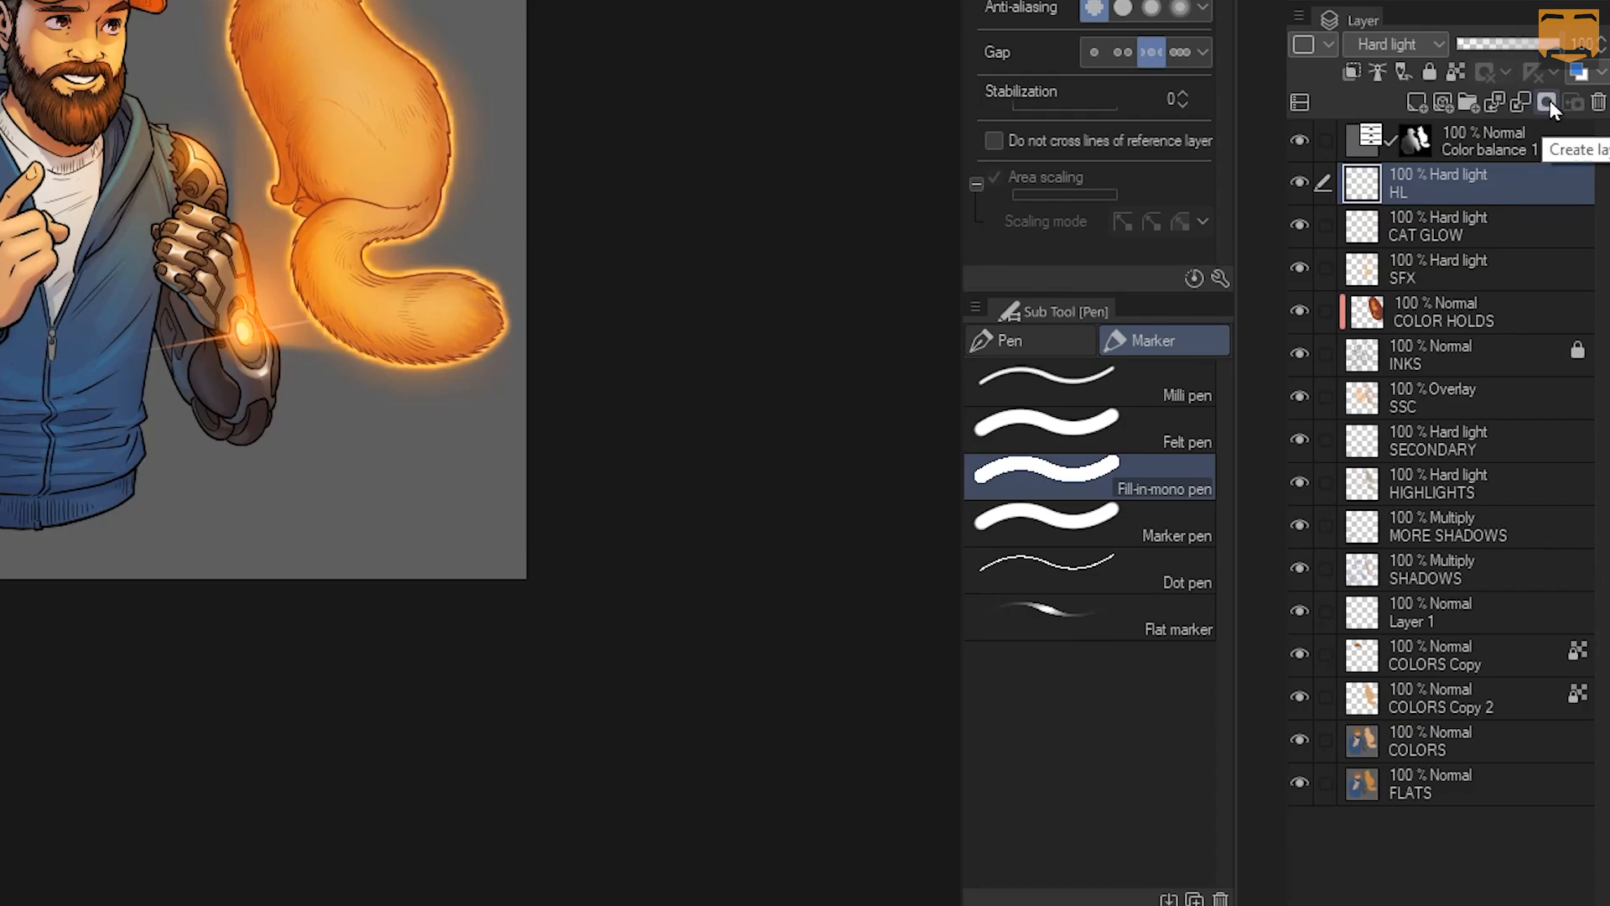
{"action": "left_click", "coordinate": [1546, 102]}
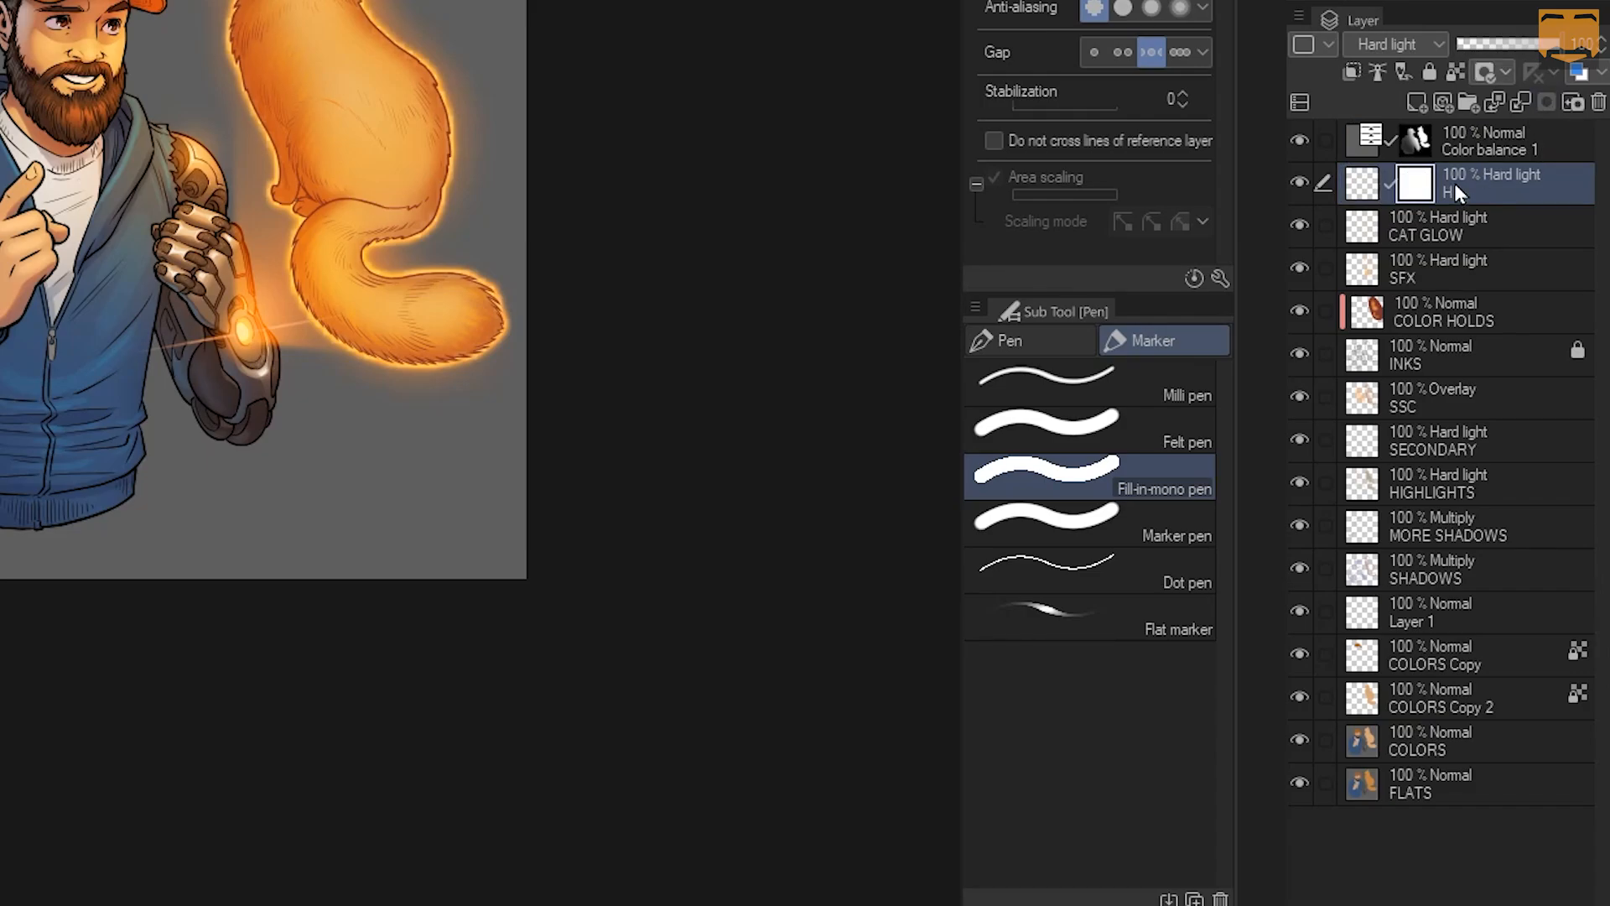
{"action": "left_click", "coordinate": [1573, 101]}
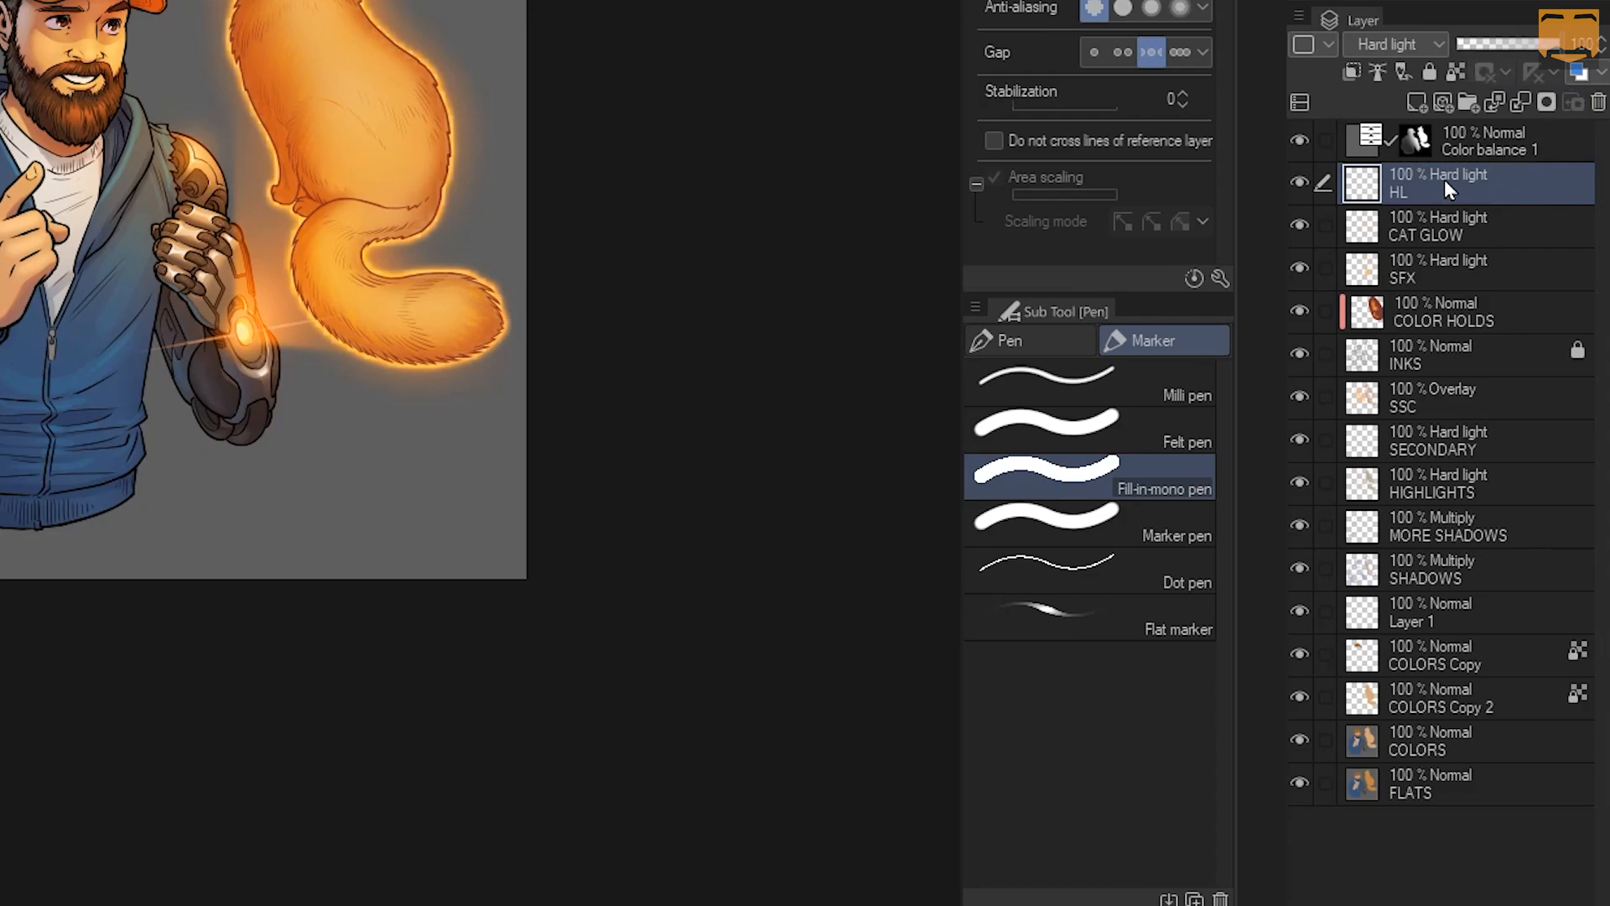
{"action": "left_click", "coordinate": [1547, 101]}
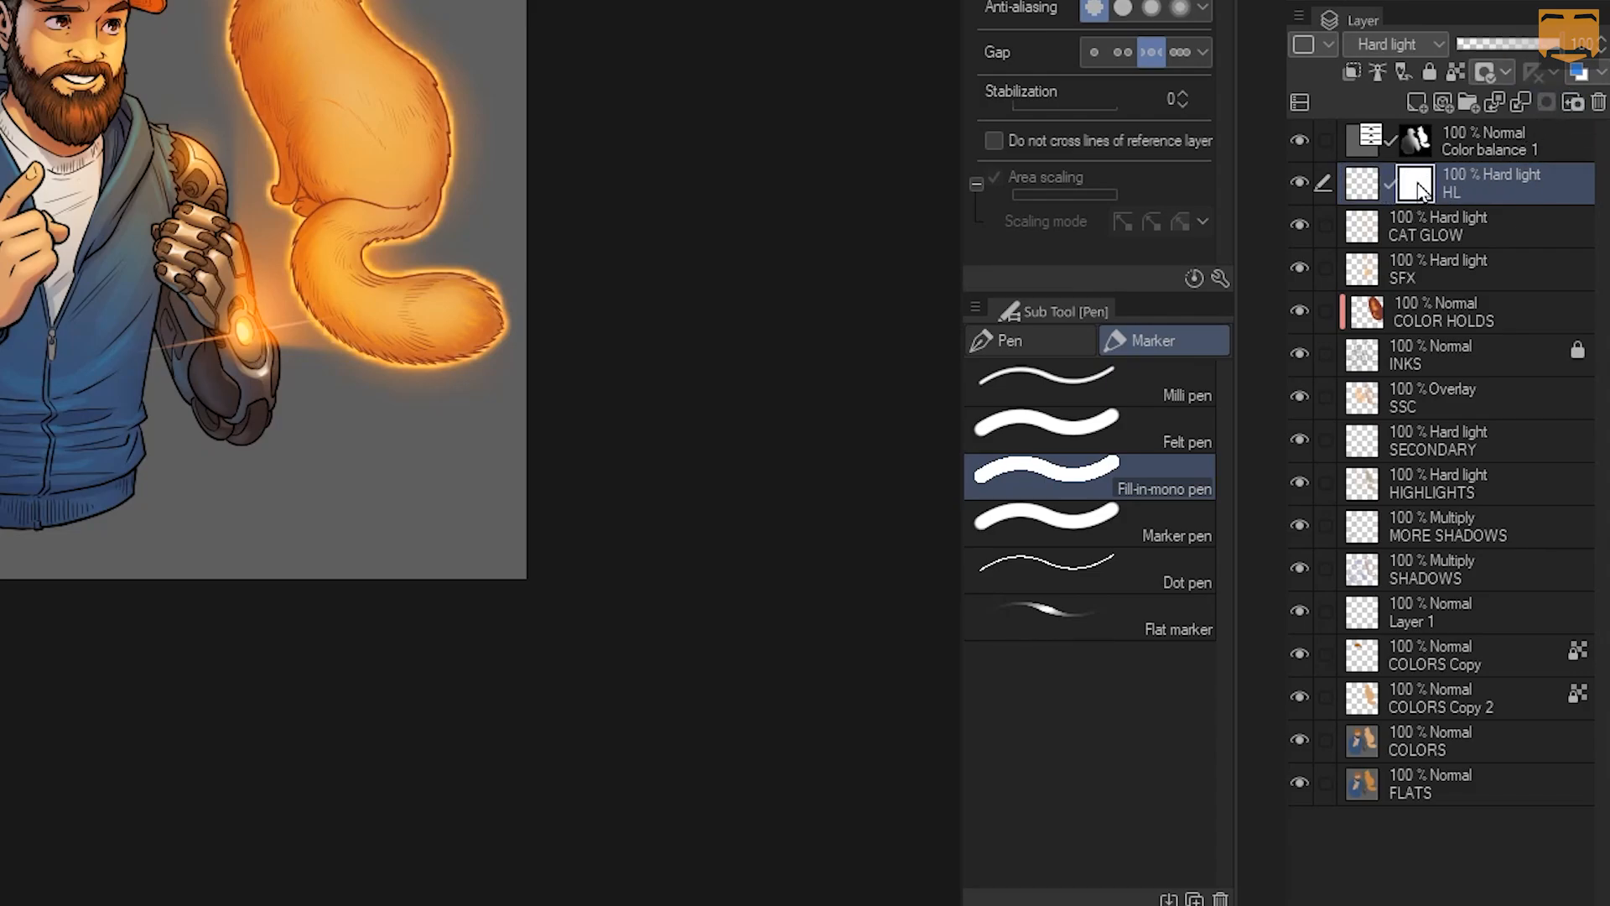
{"action": "left_click", "coordinate": [1573, 103]}
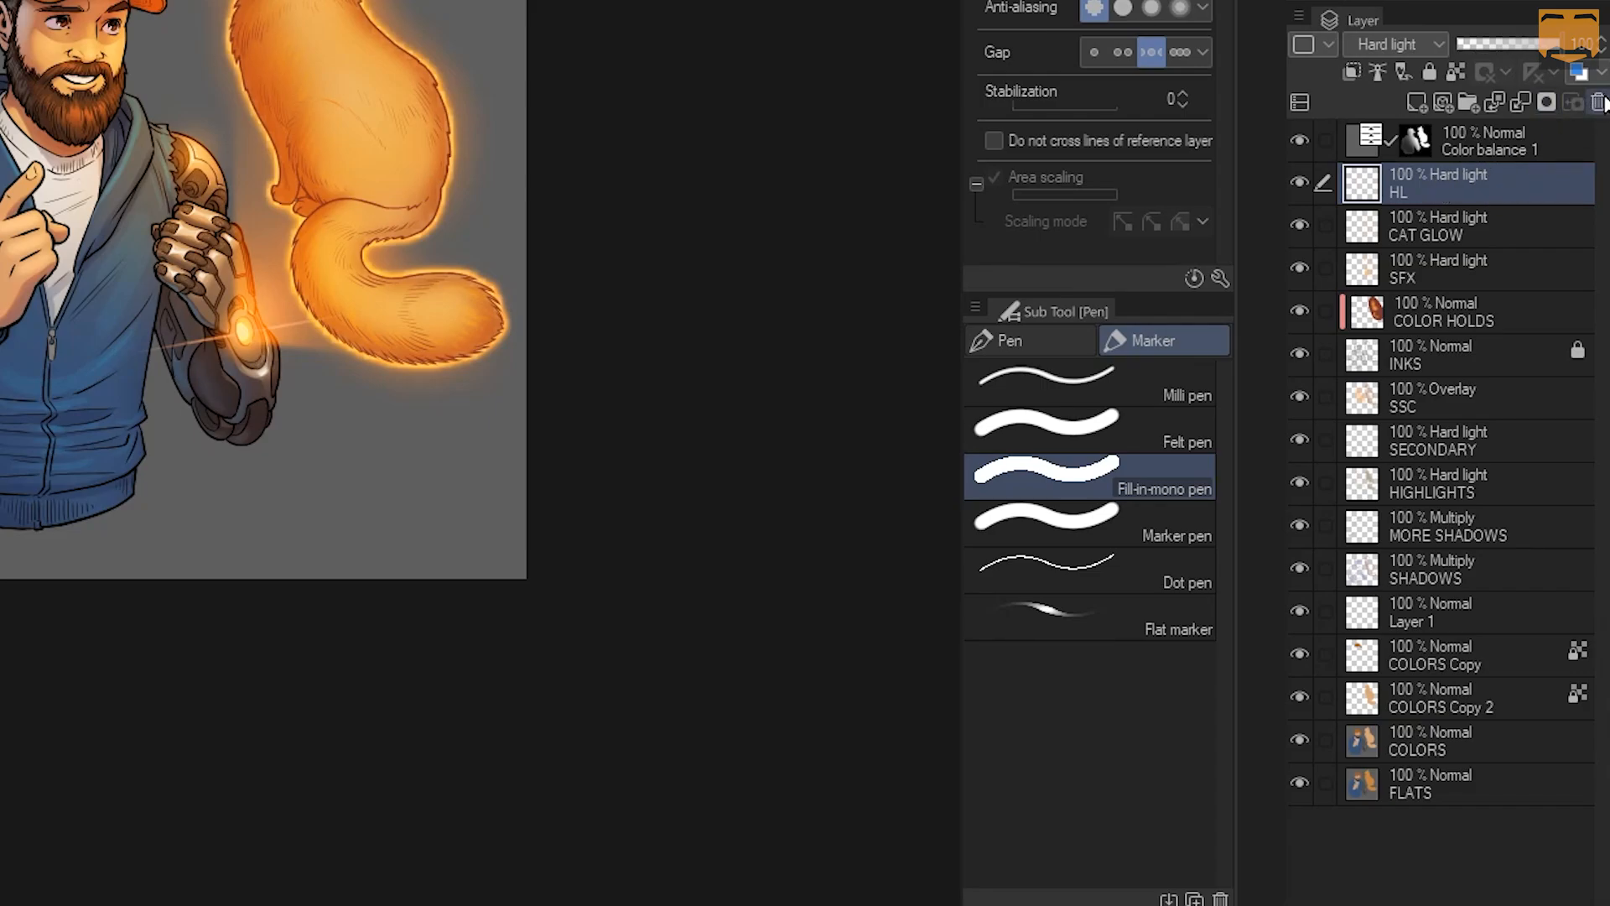
{"action": "left_click", "coordinate": [1600, 101]}
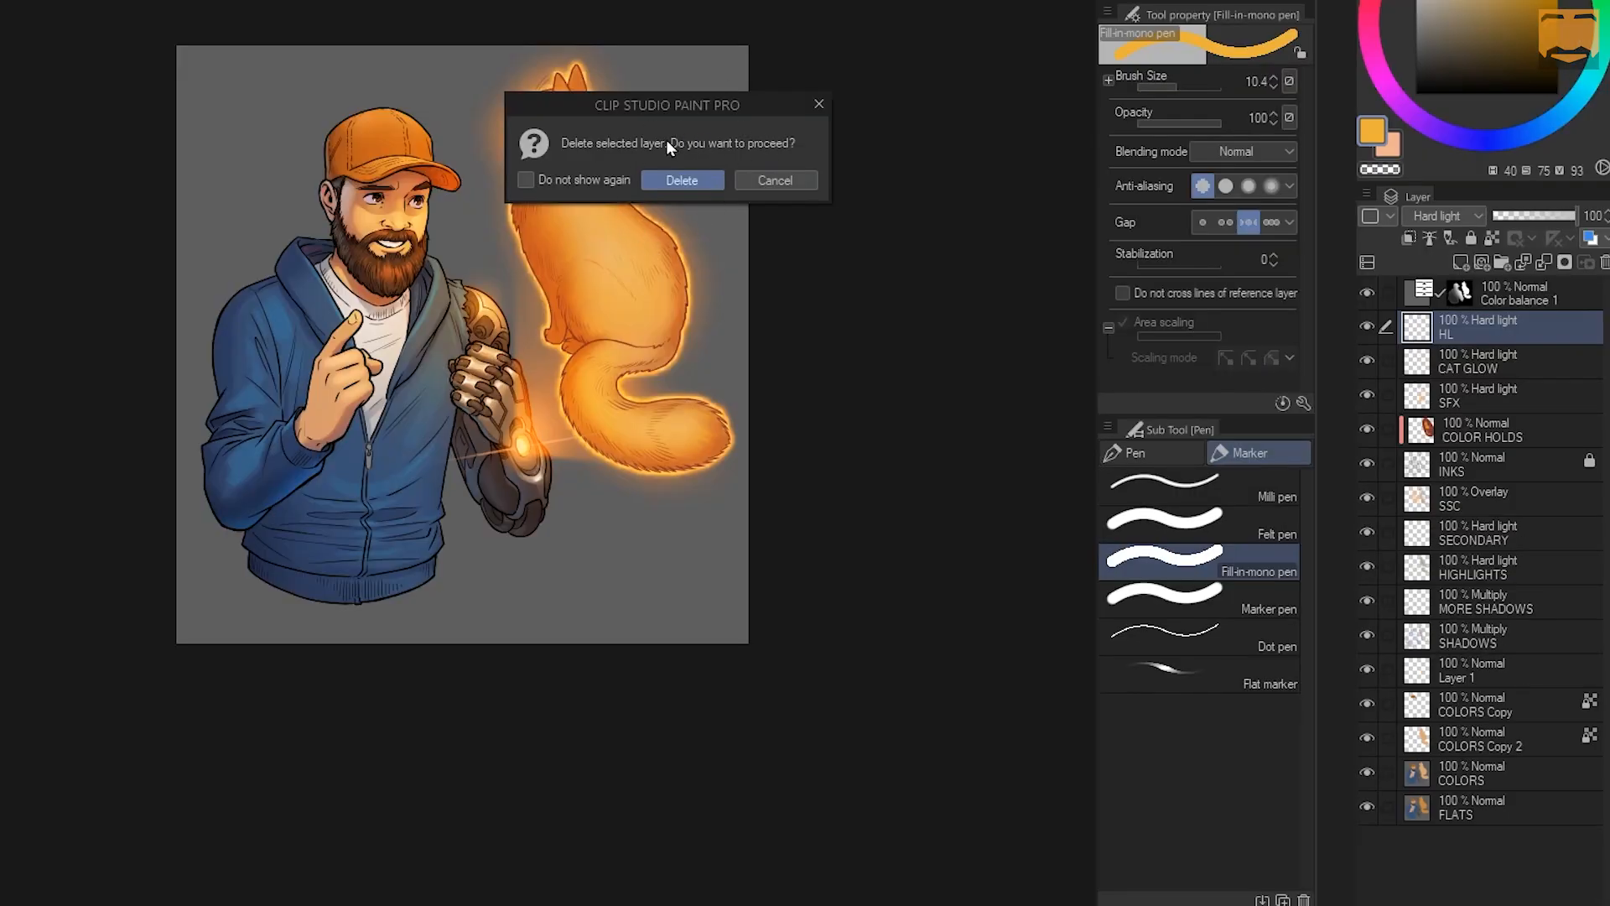
{"action": "left_click", "coordinate": [789, 179]}
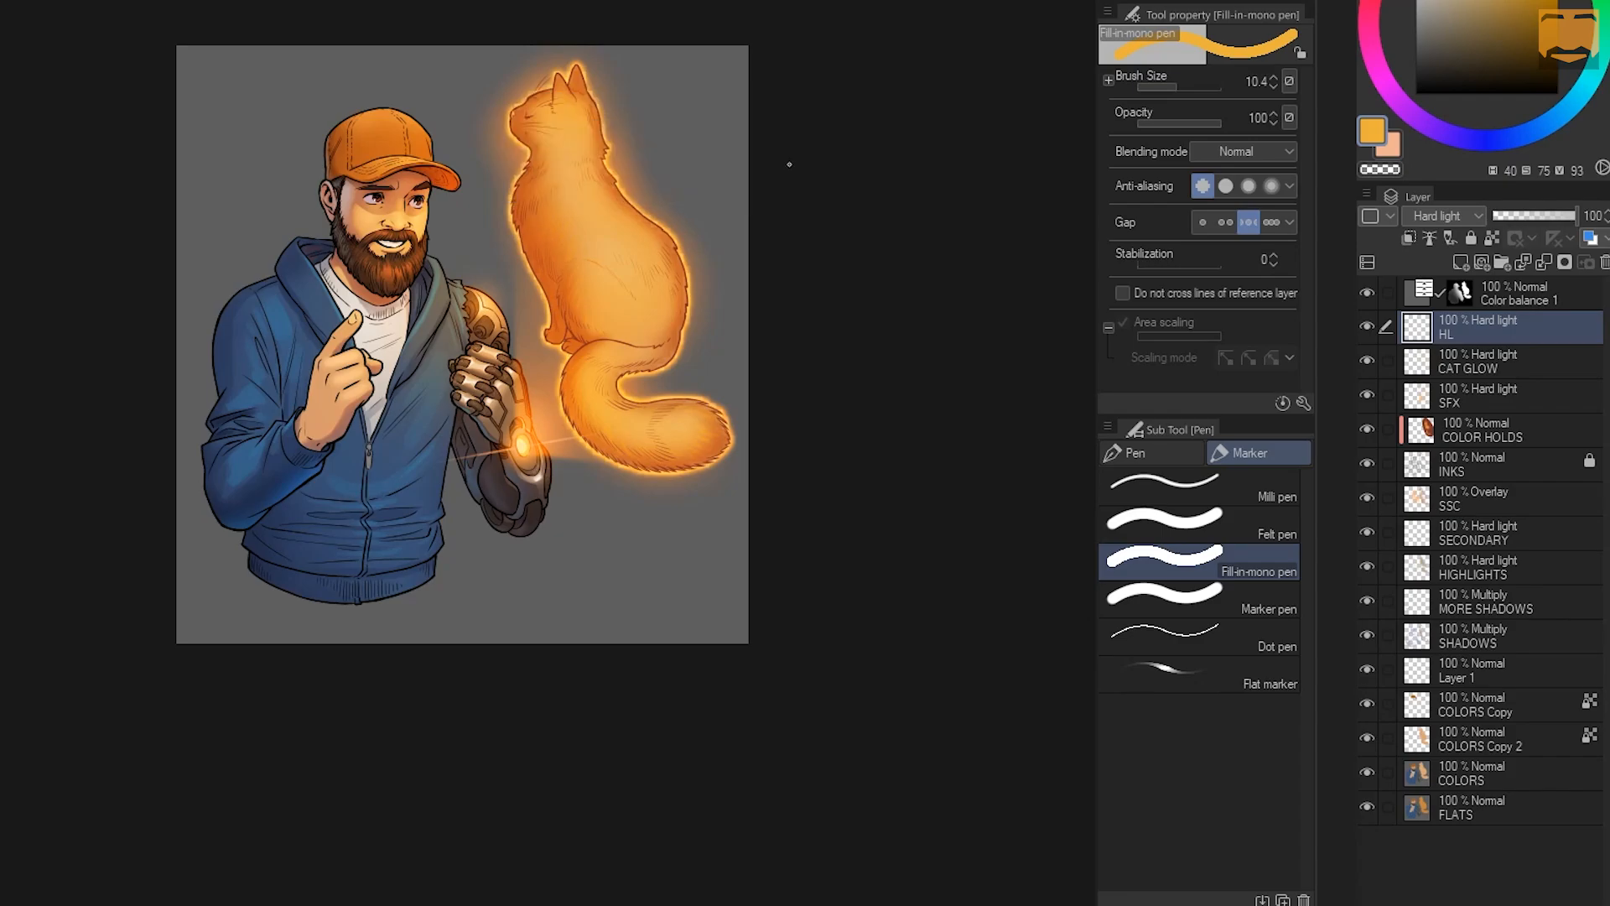